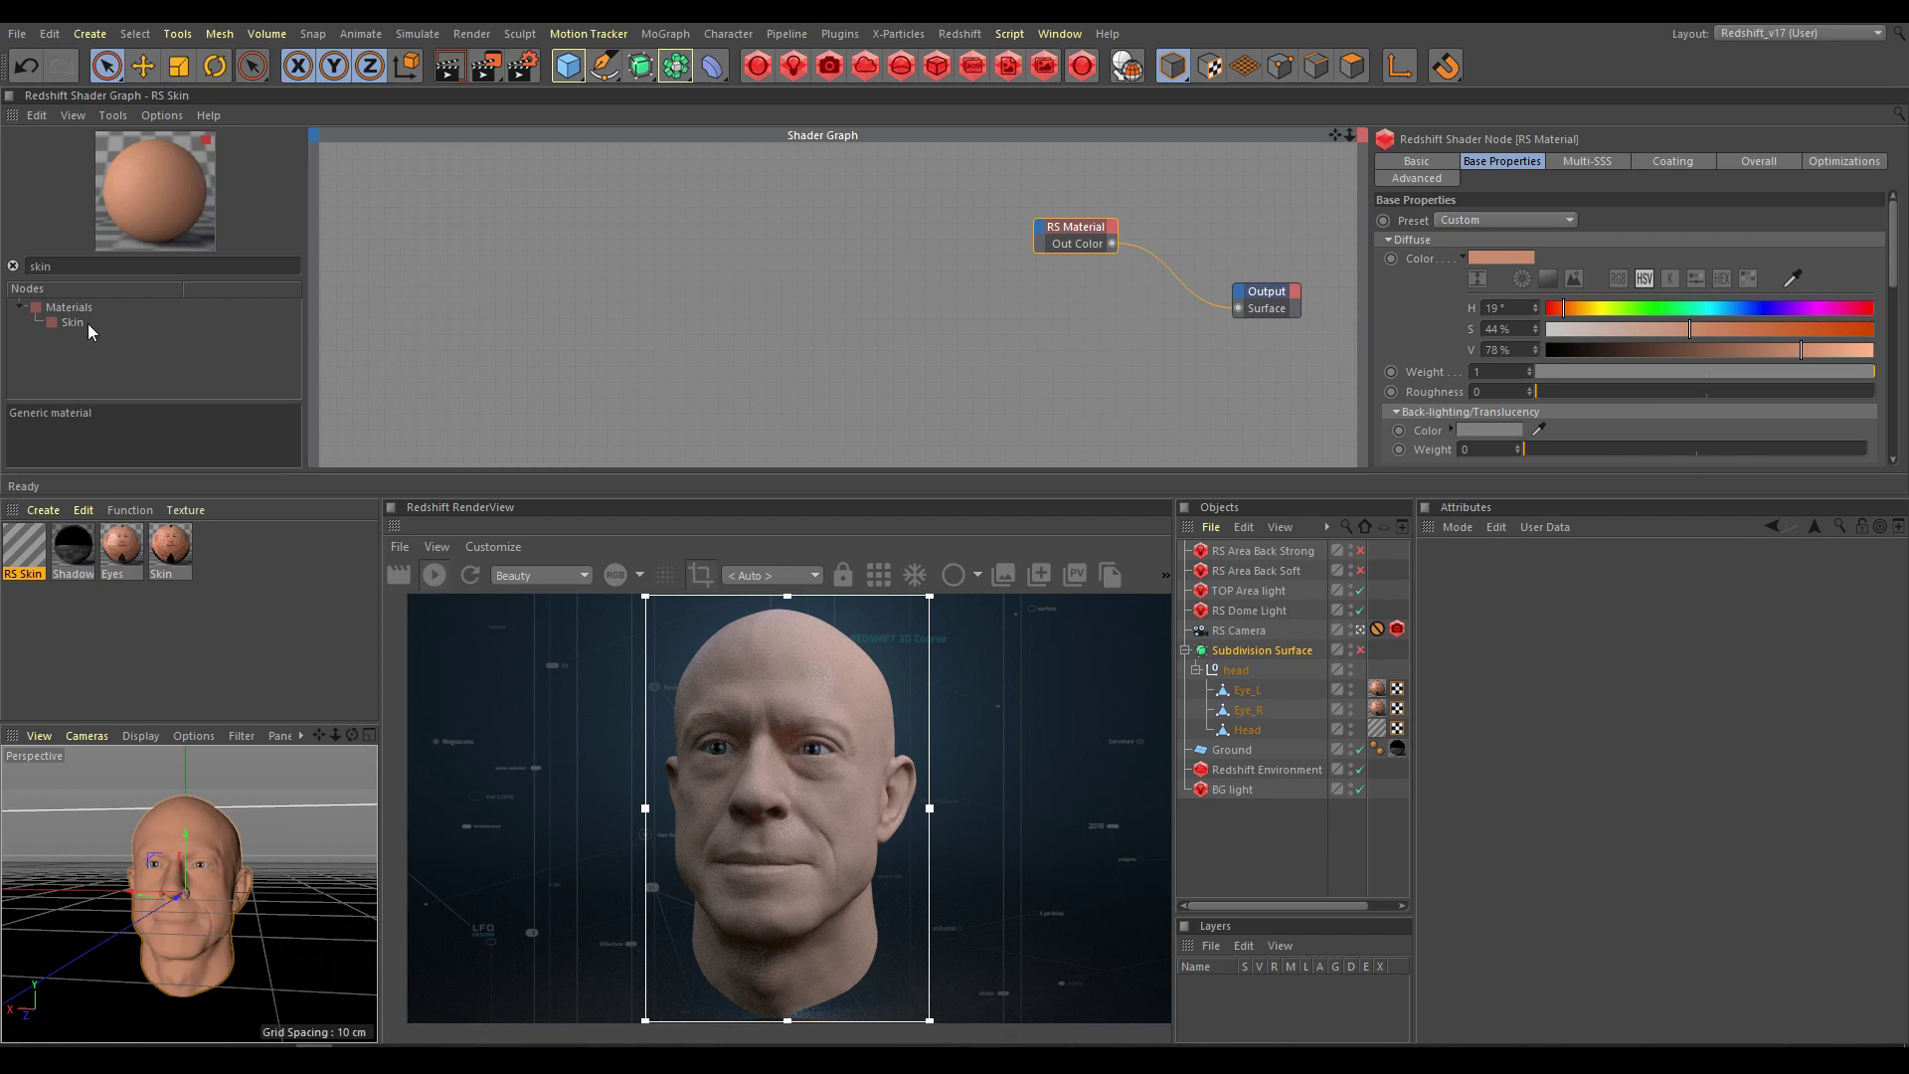
Step: Drag the Skin shader node from the filtered node list into the RS Skin graph
drag(70, 322, 1239, 308)
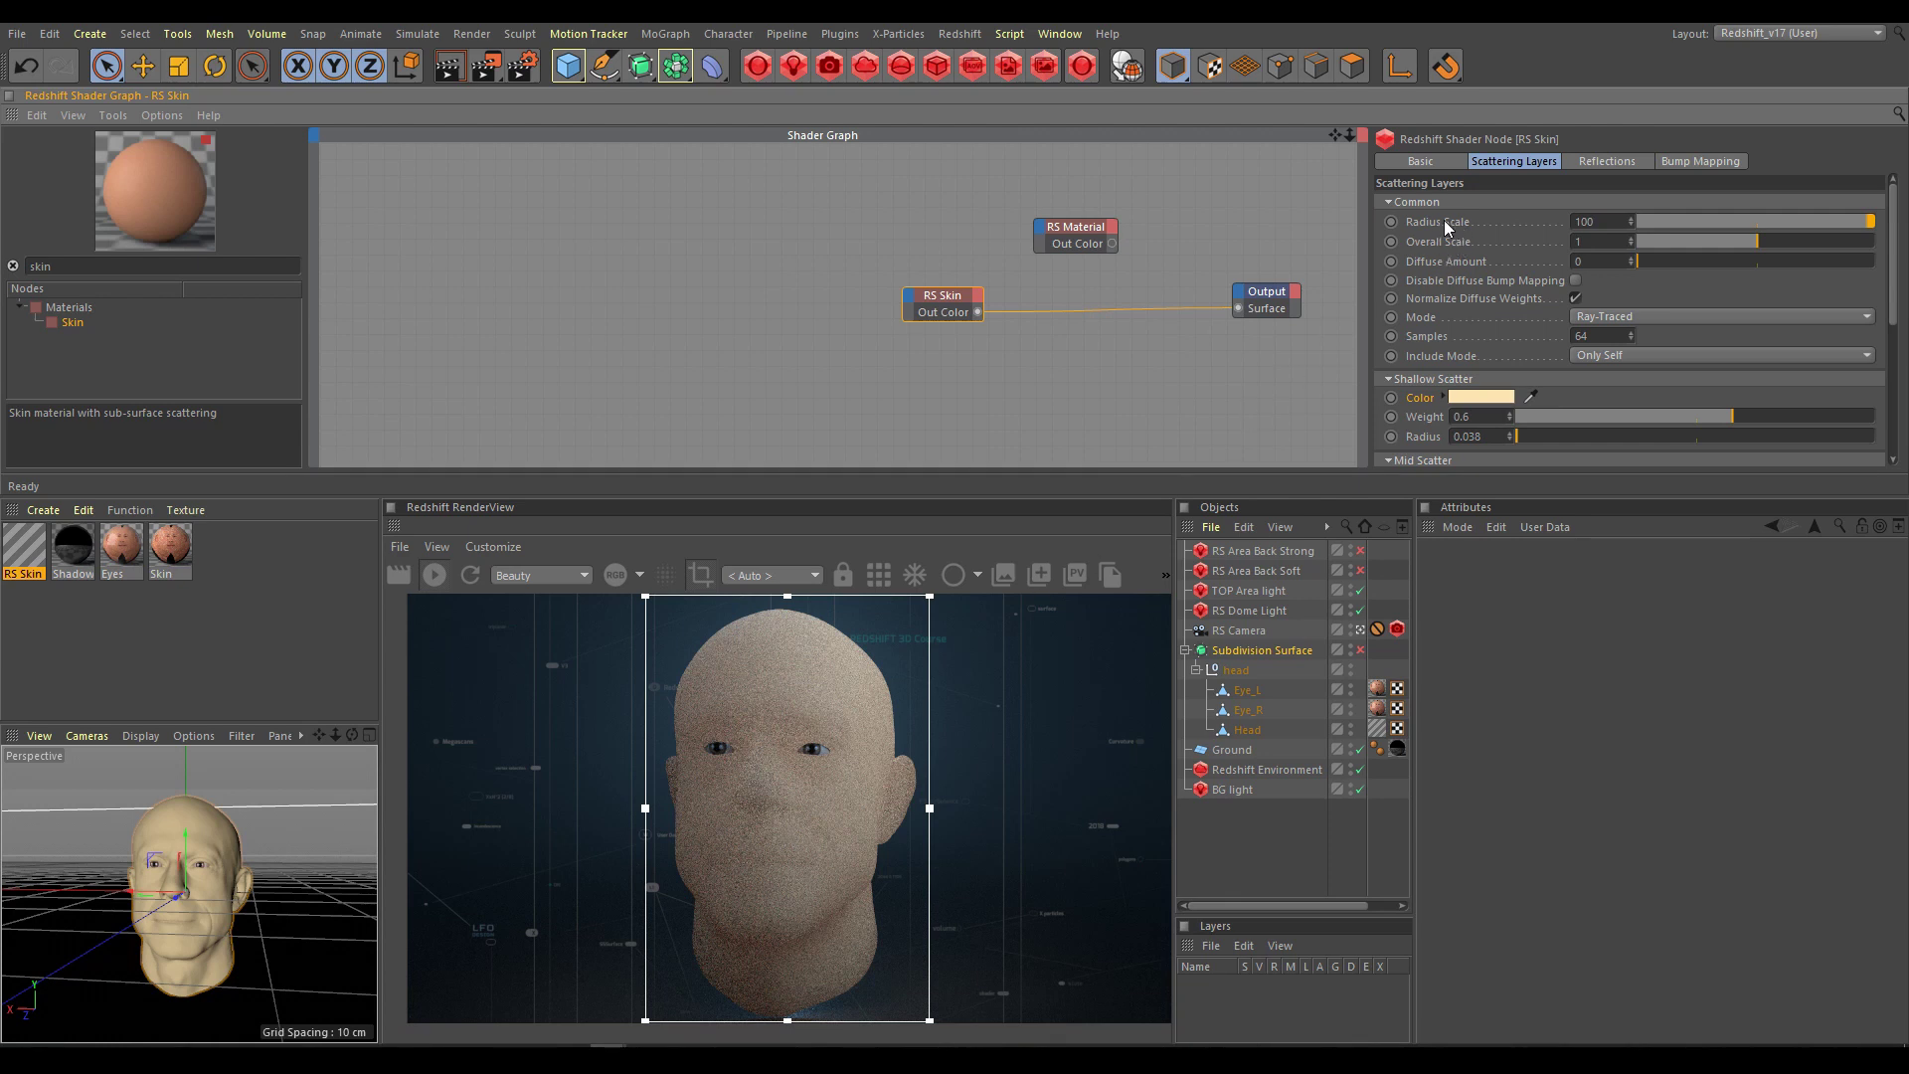
Step: Enter 1 as the RS Skin's scattering Radius Scale, replacing 100
click(1587, 220)
text(1)
key(Return)
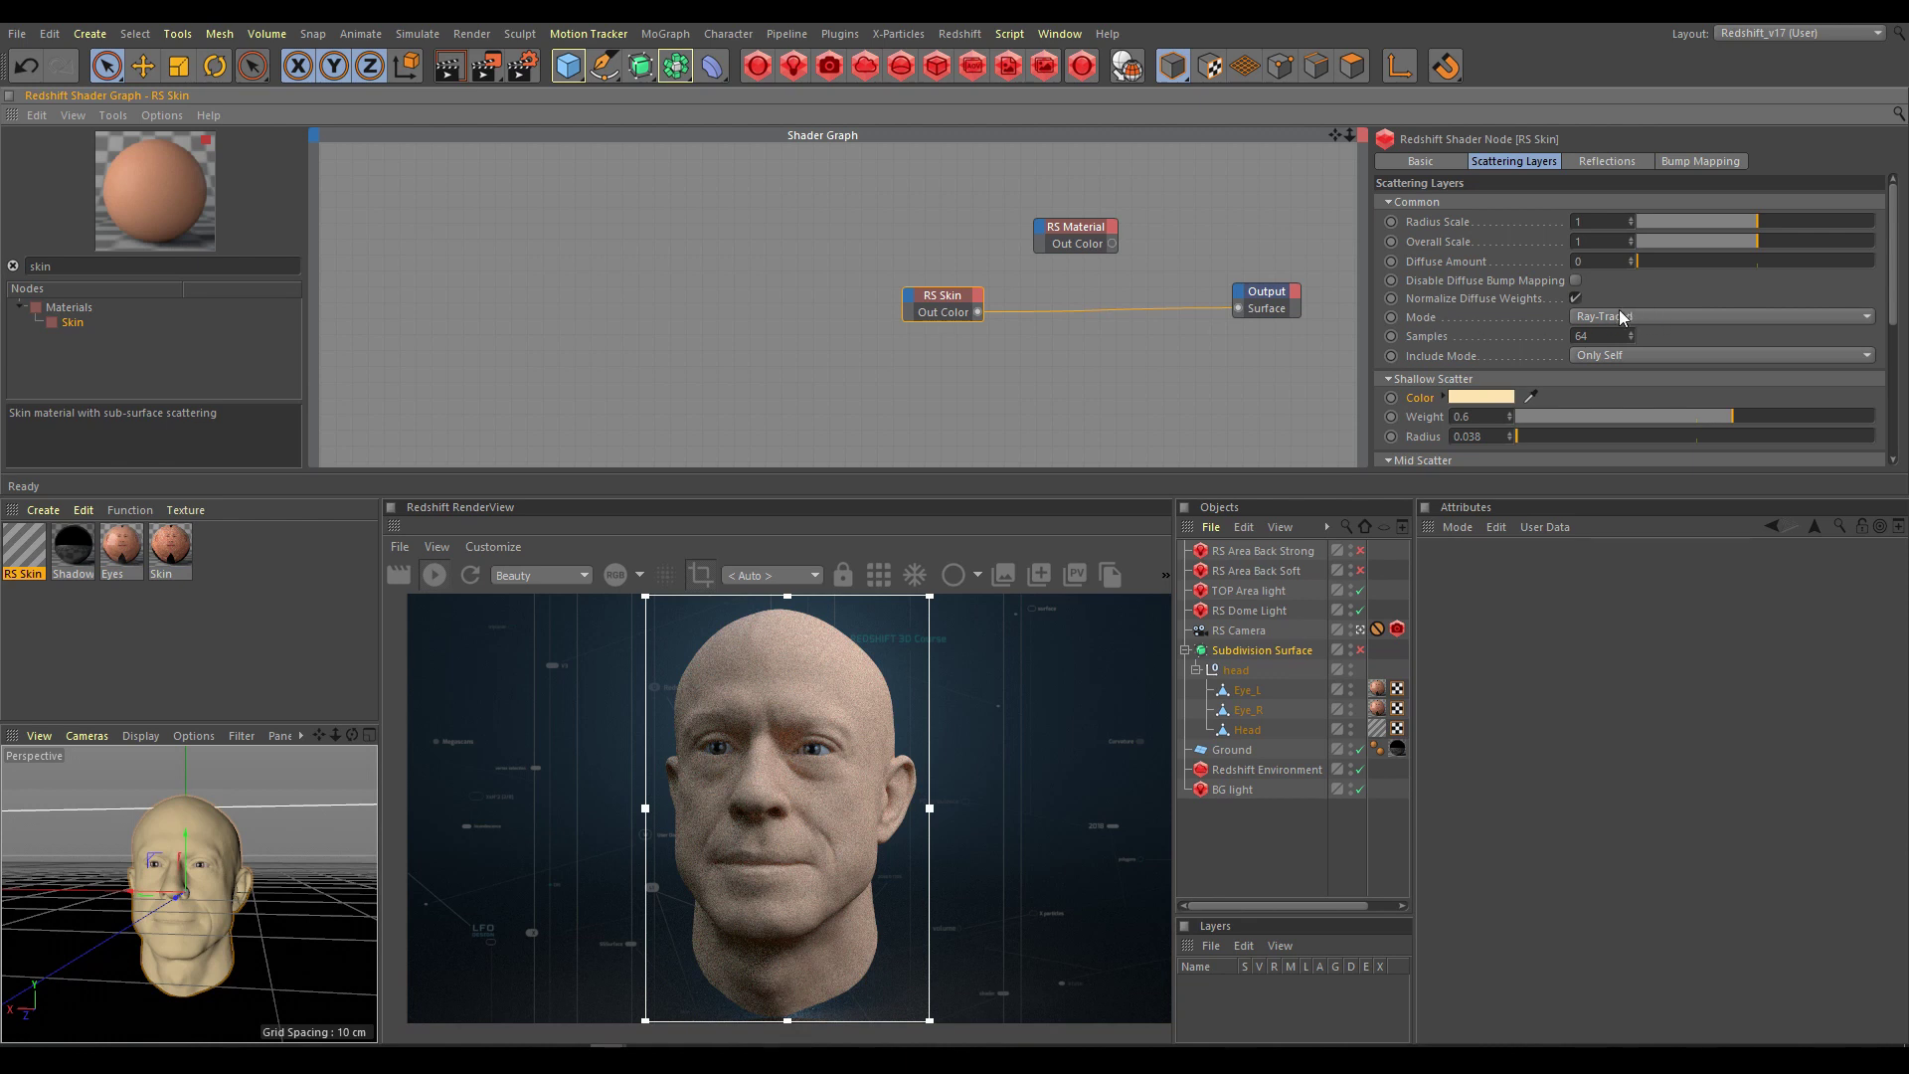
click(1649, 317)
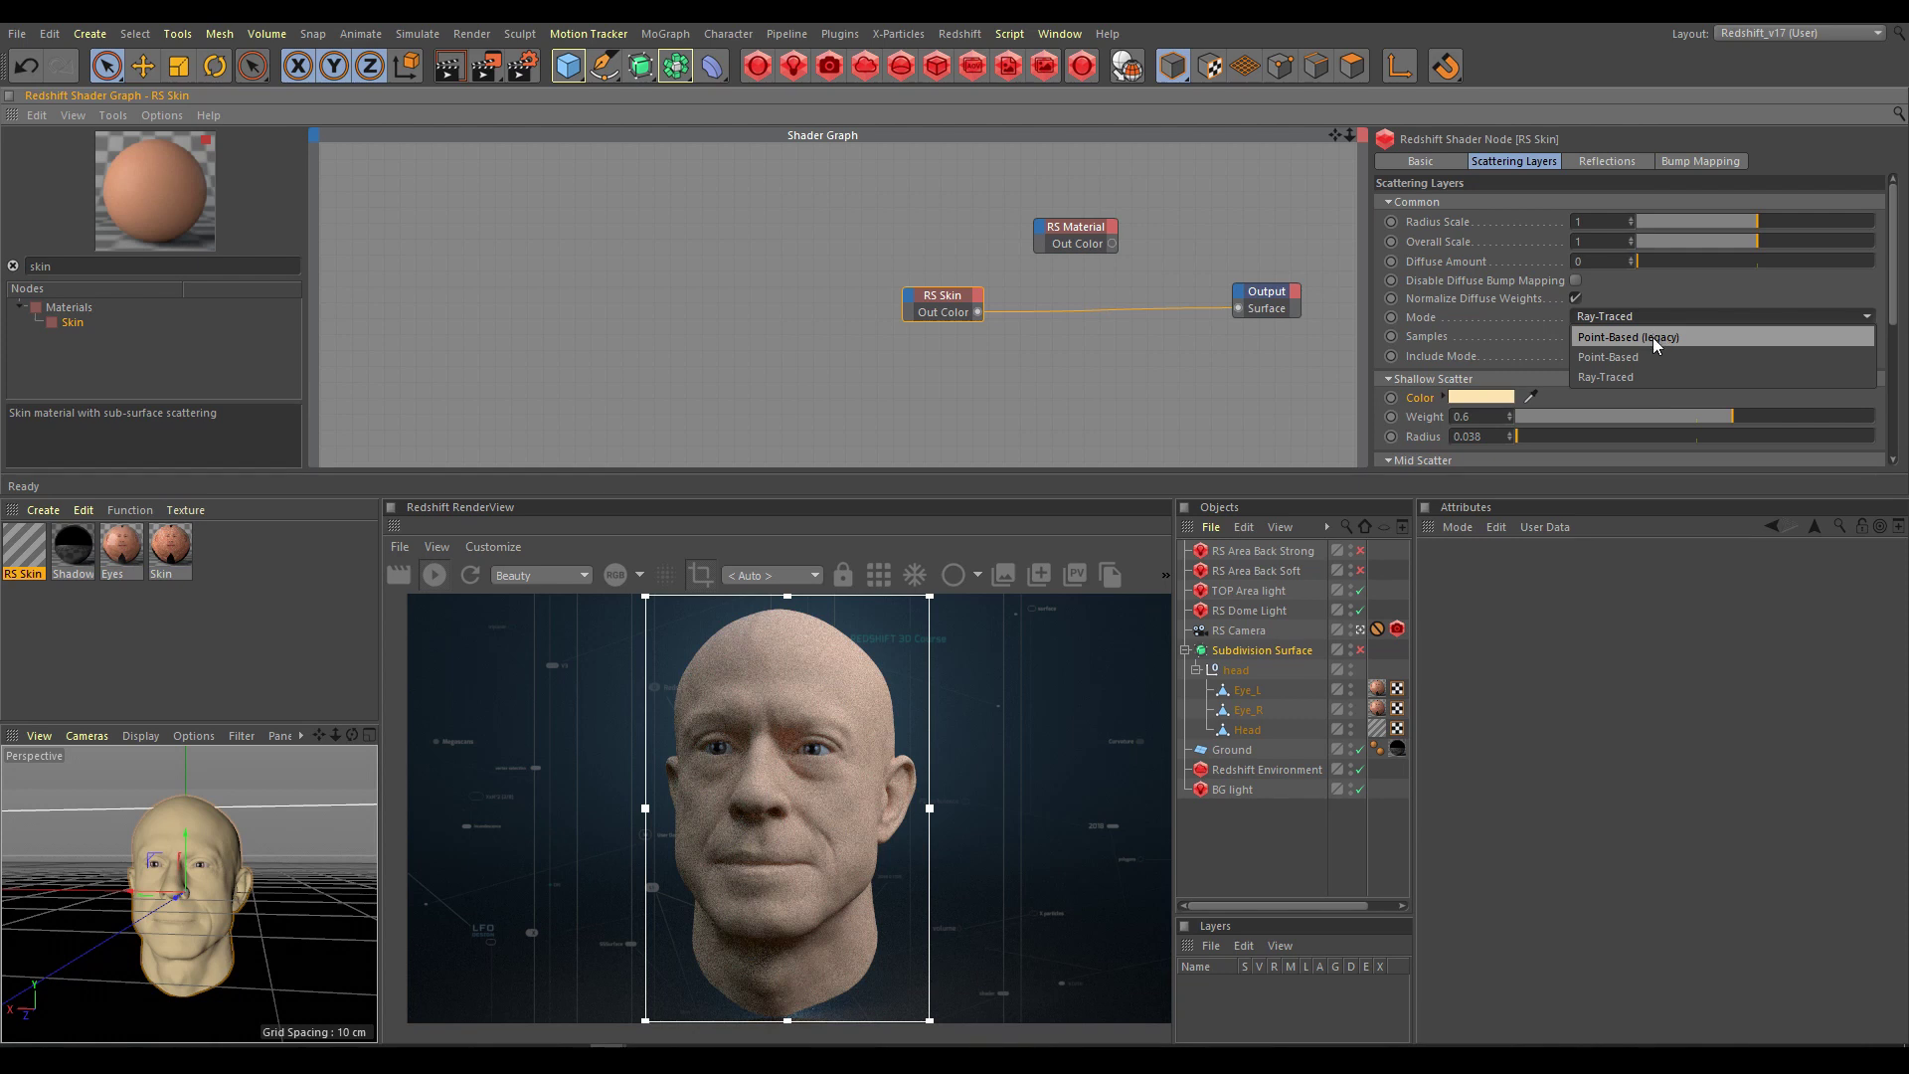
click(1612, 376)
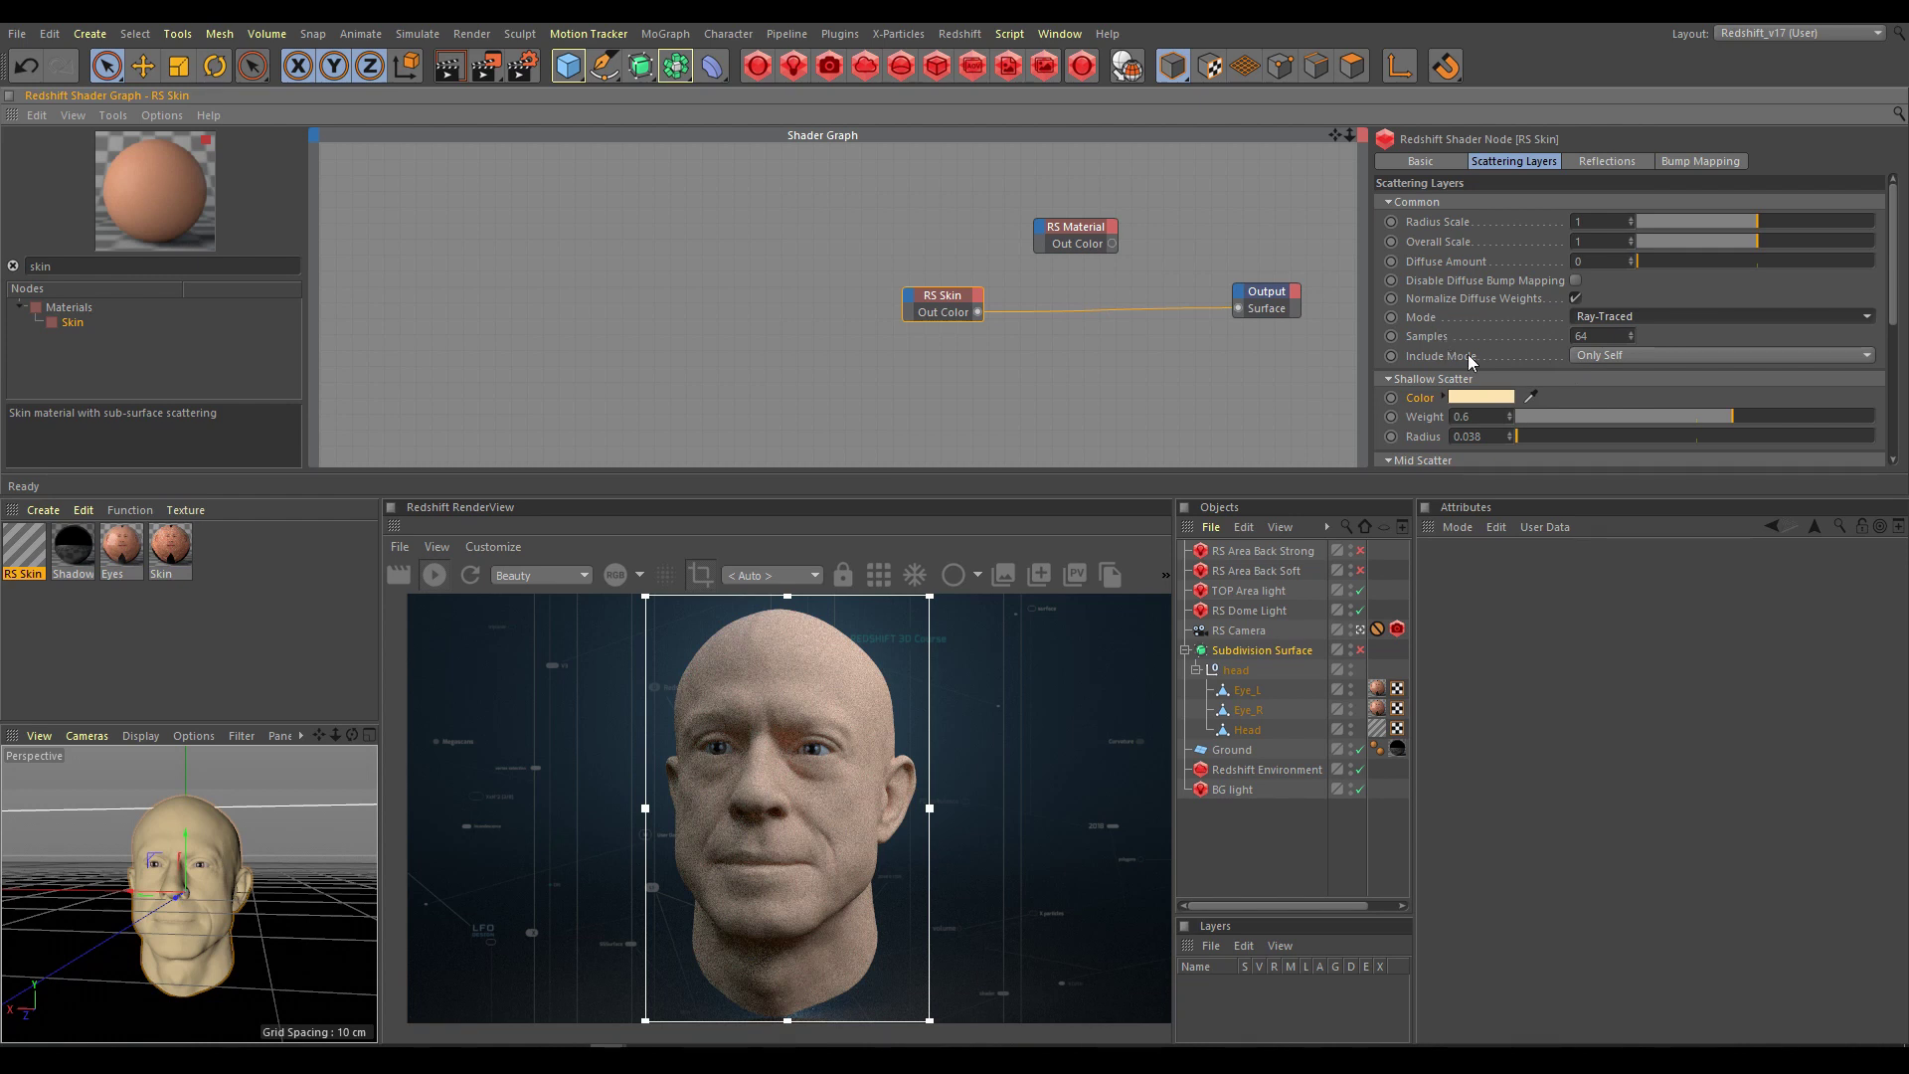
drag(1901, 306, 1901, 435)
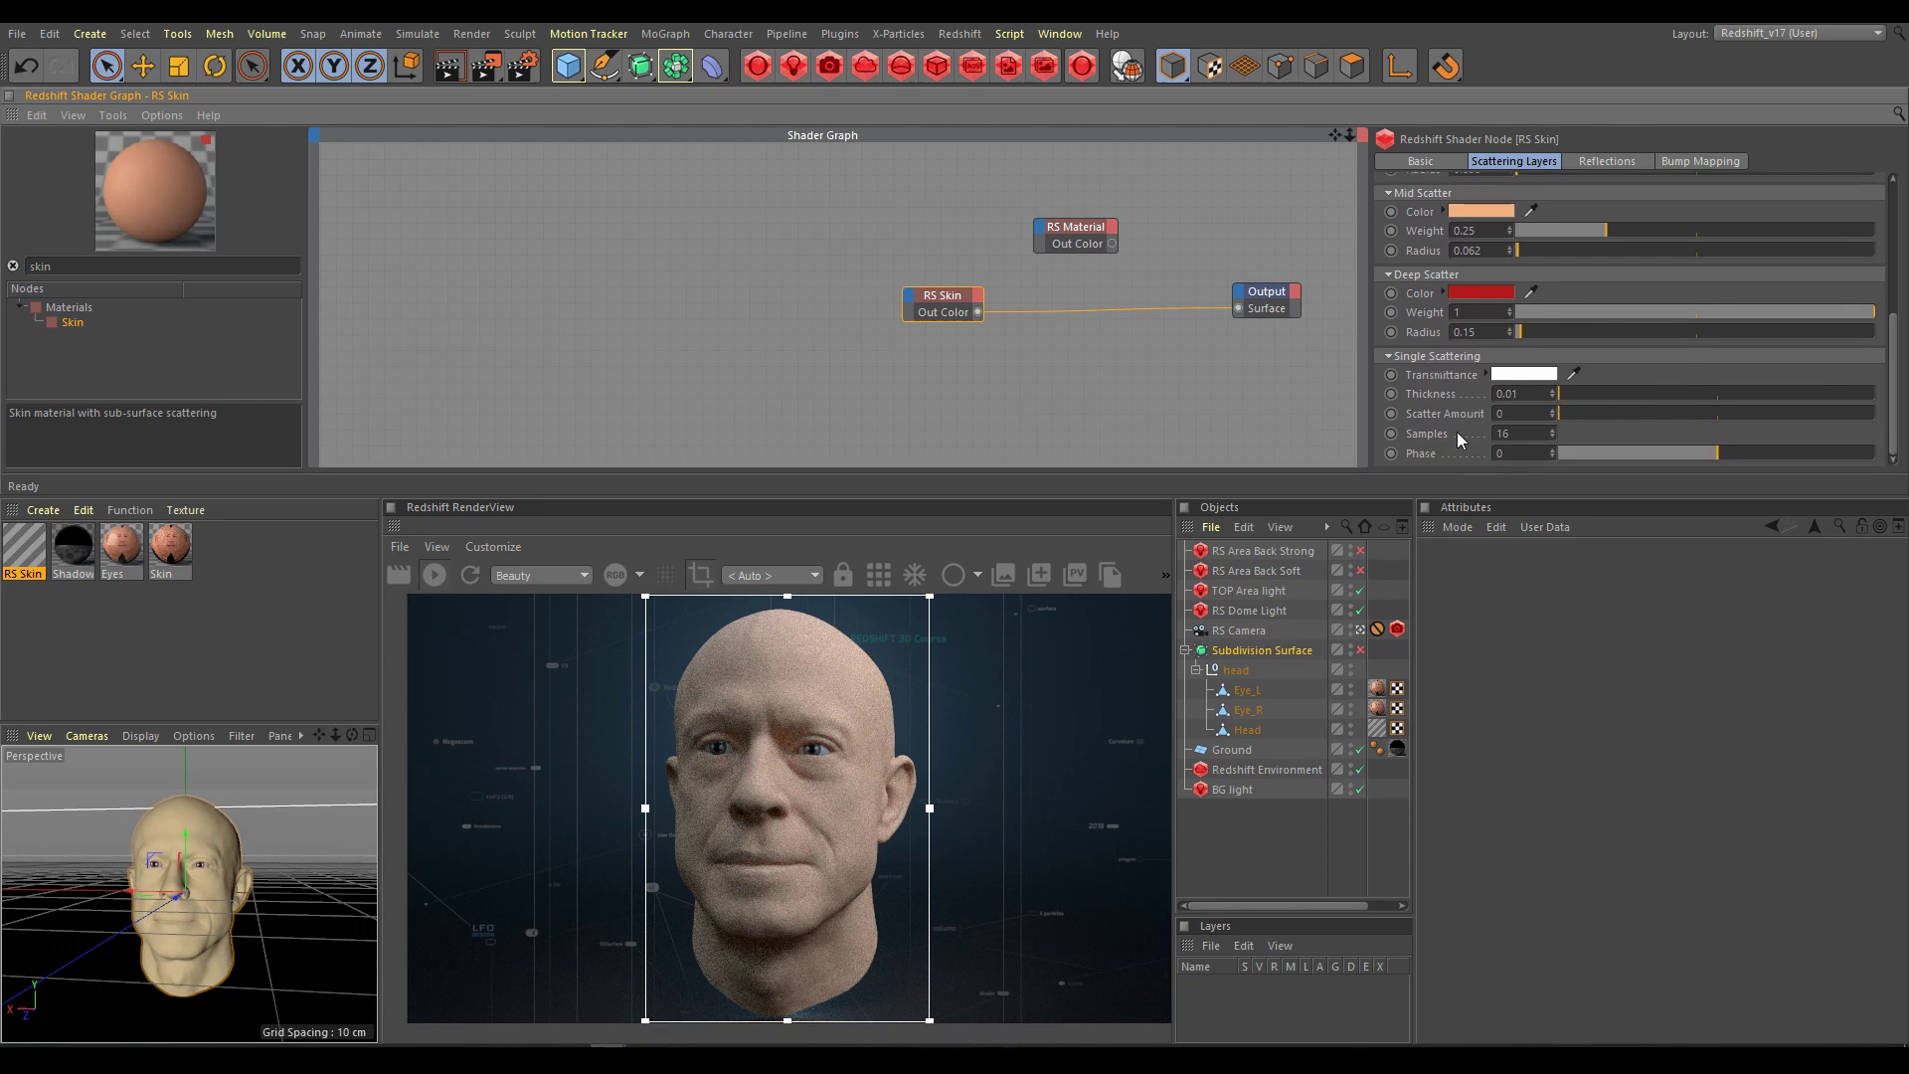
Step: Set the shallow scatter weight to 0.993 and shallow radius to 0.058
drag(1901, 365, 1903, 322)
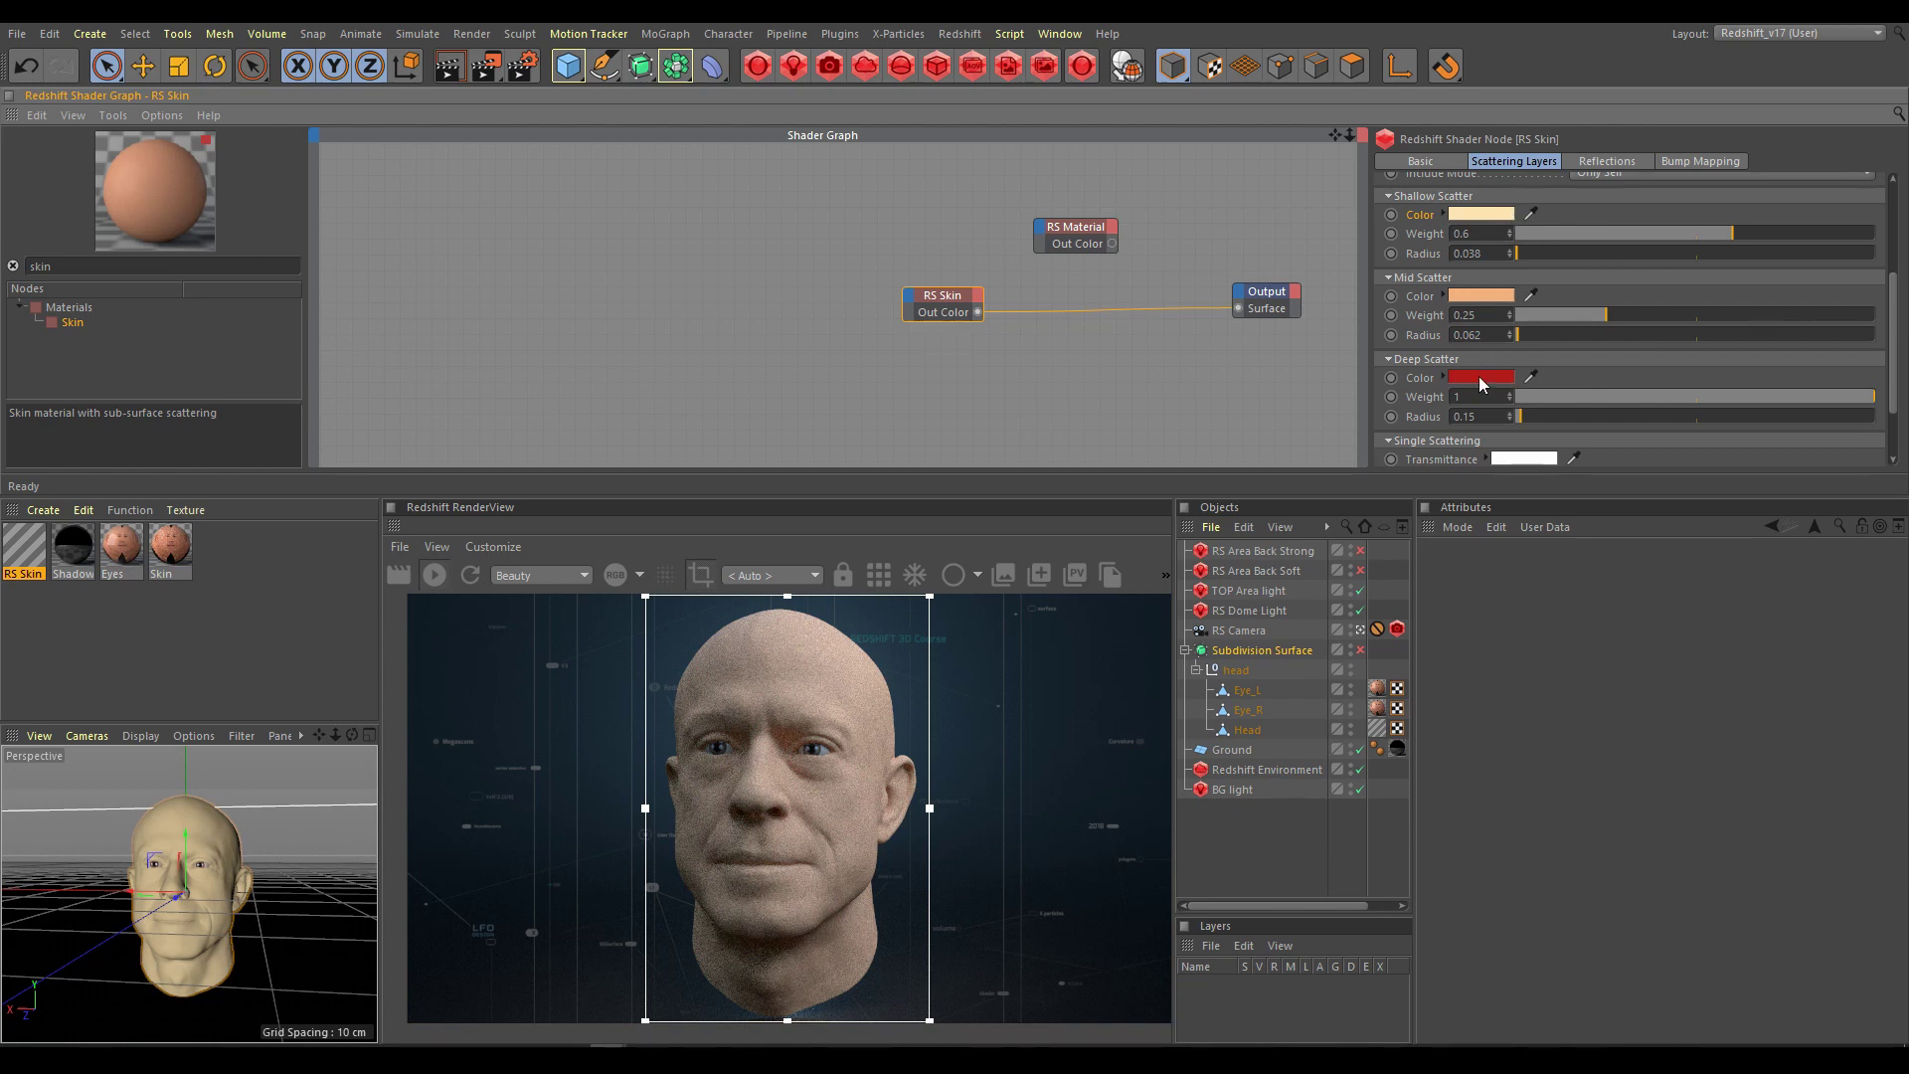
click(1555, 233)
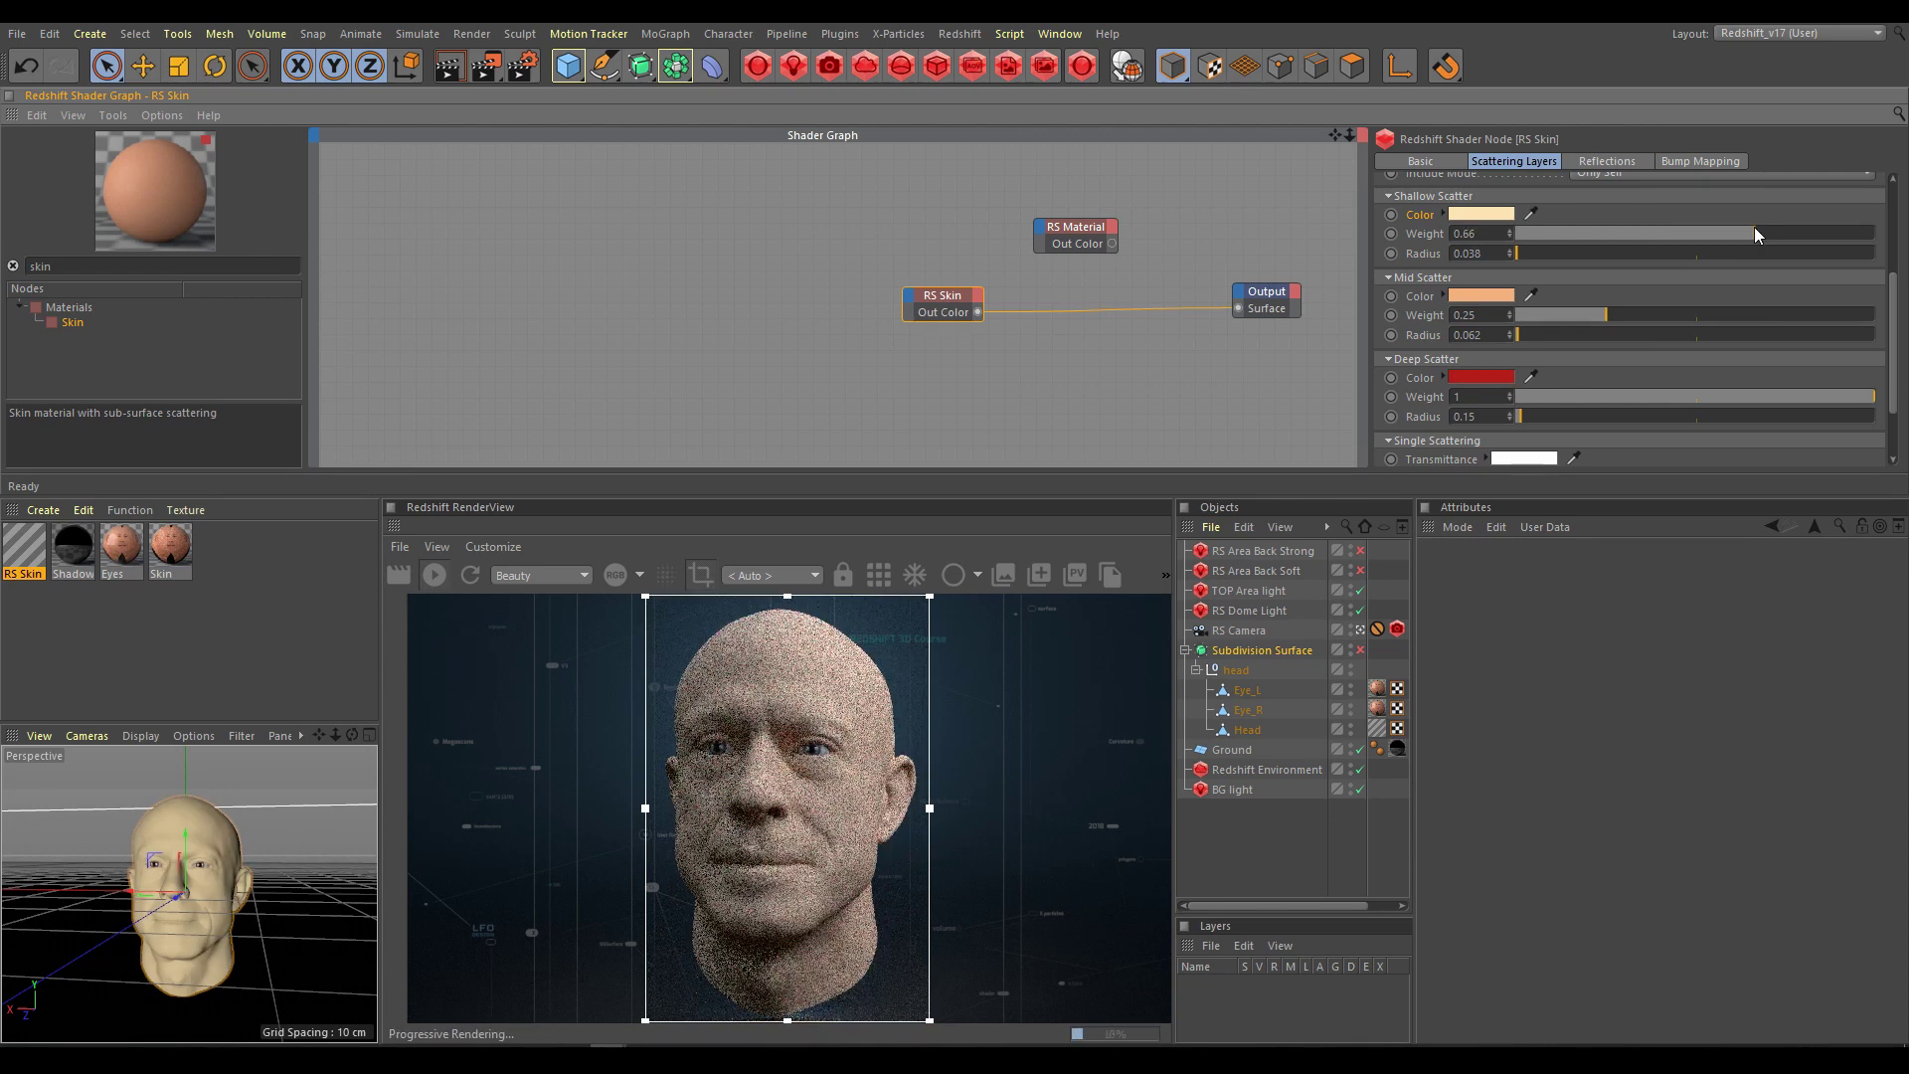
click(1874, 235)
click(1875, 234)
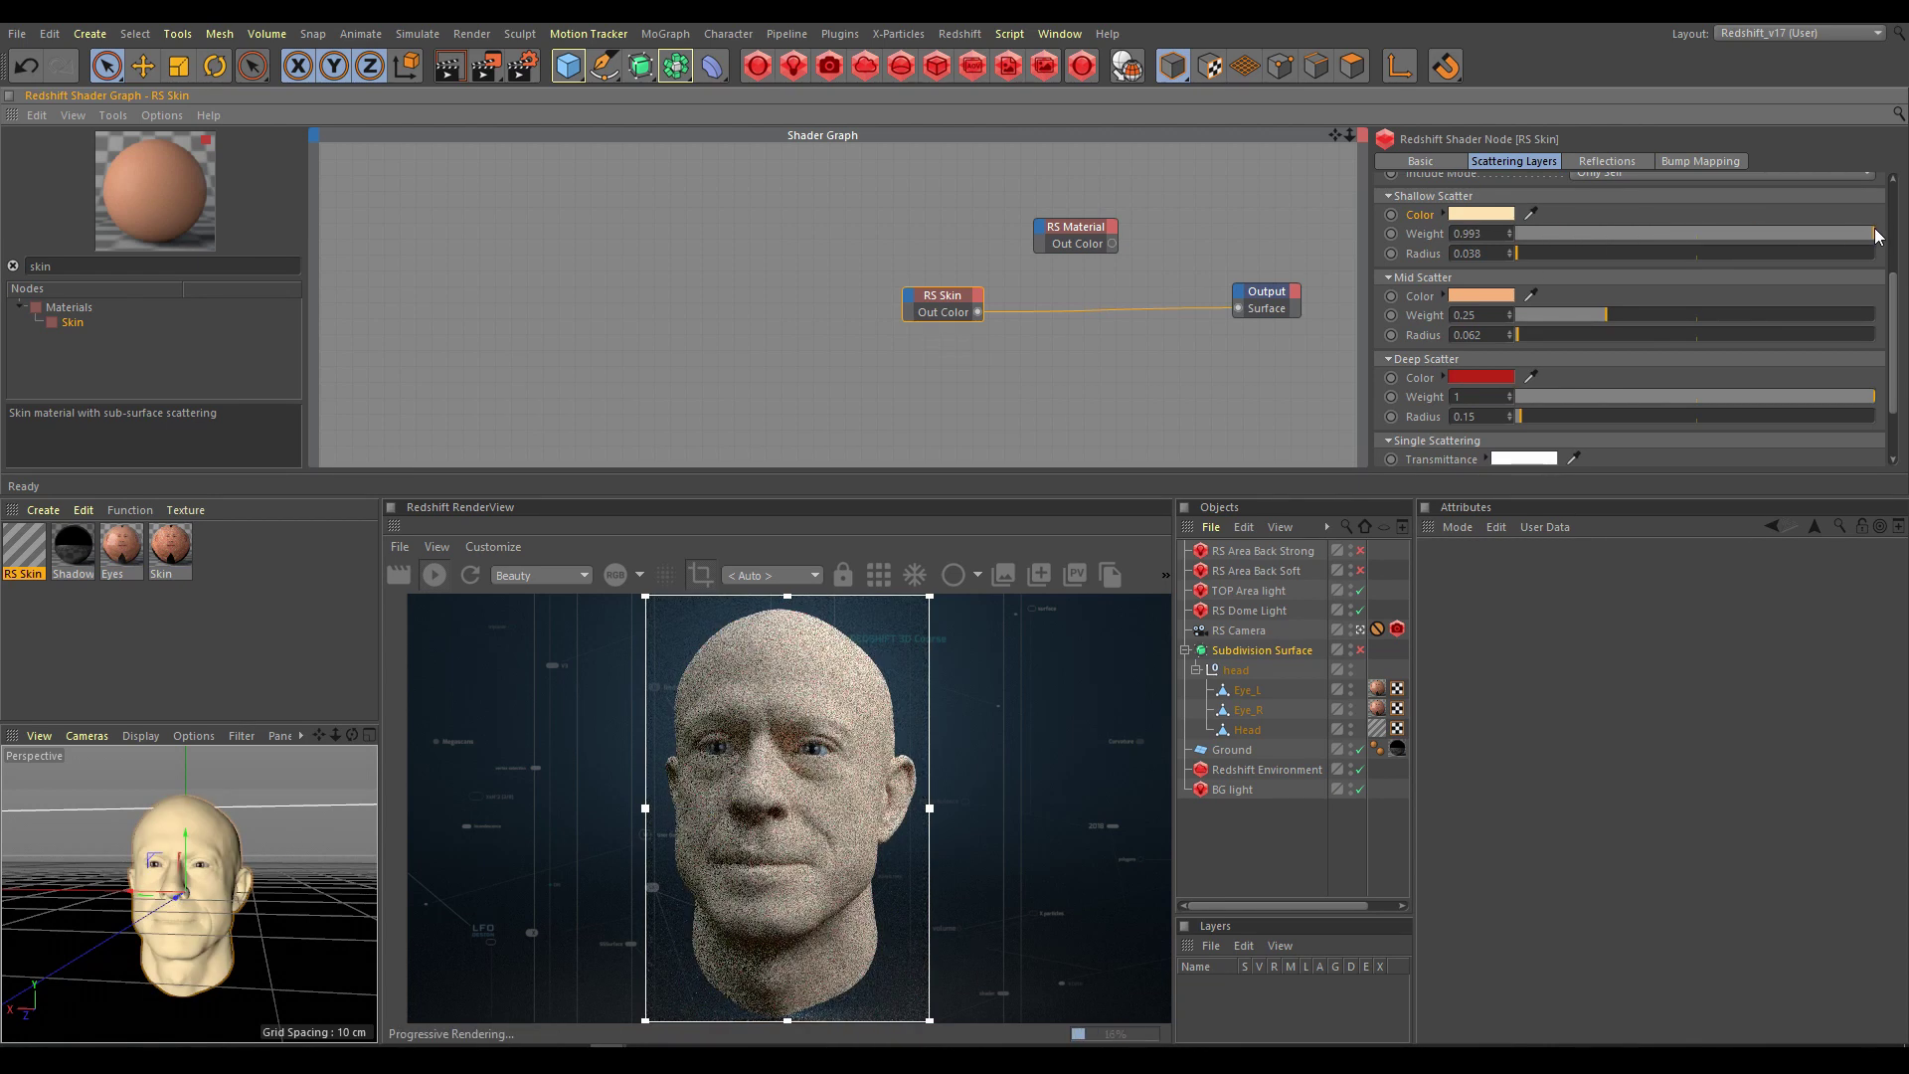
click(1509, 249)
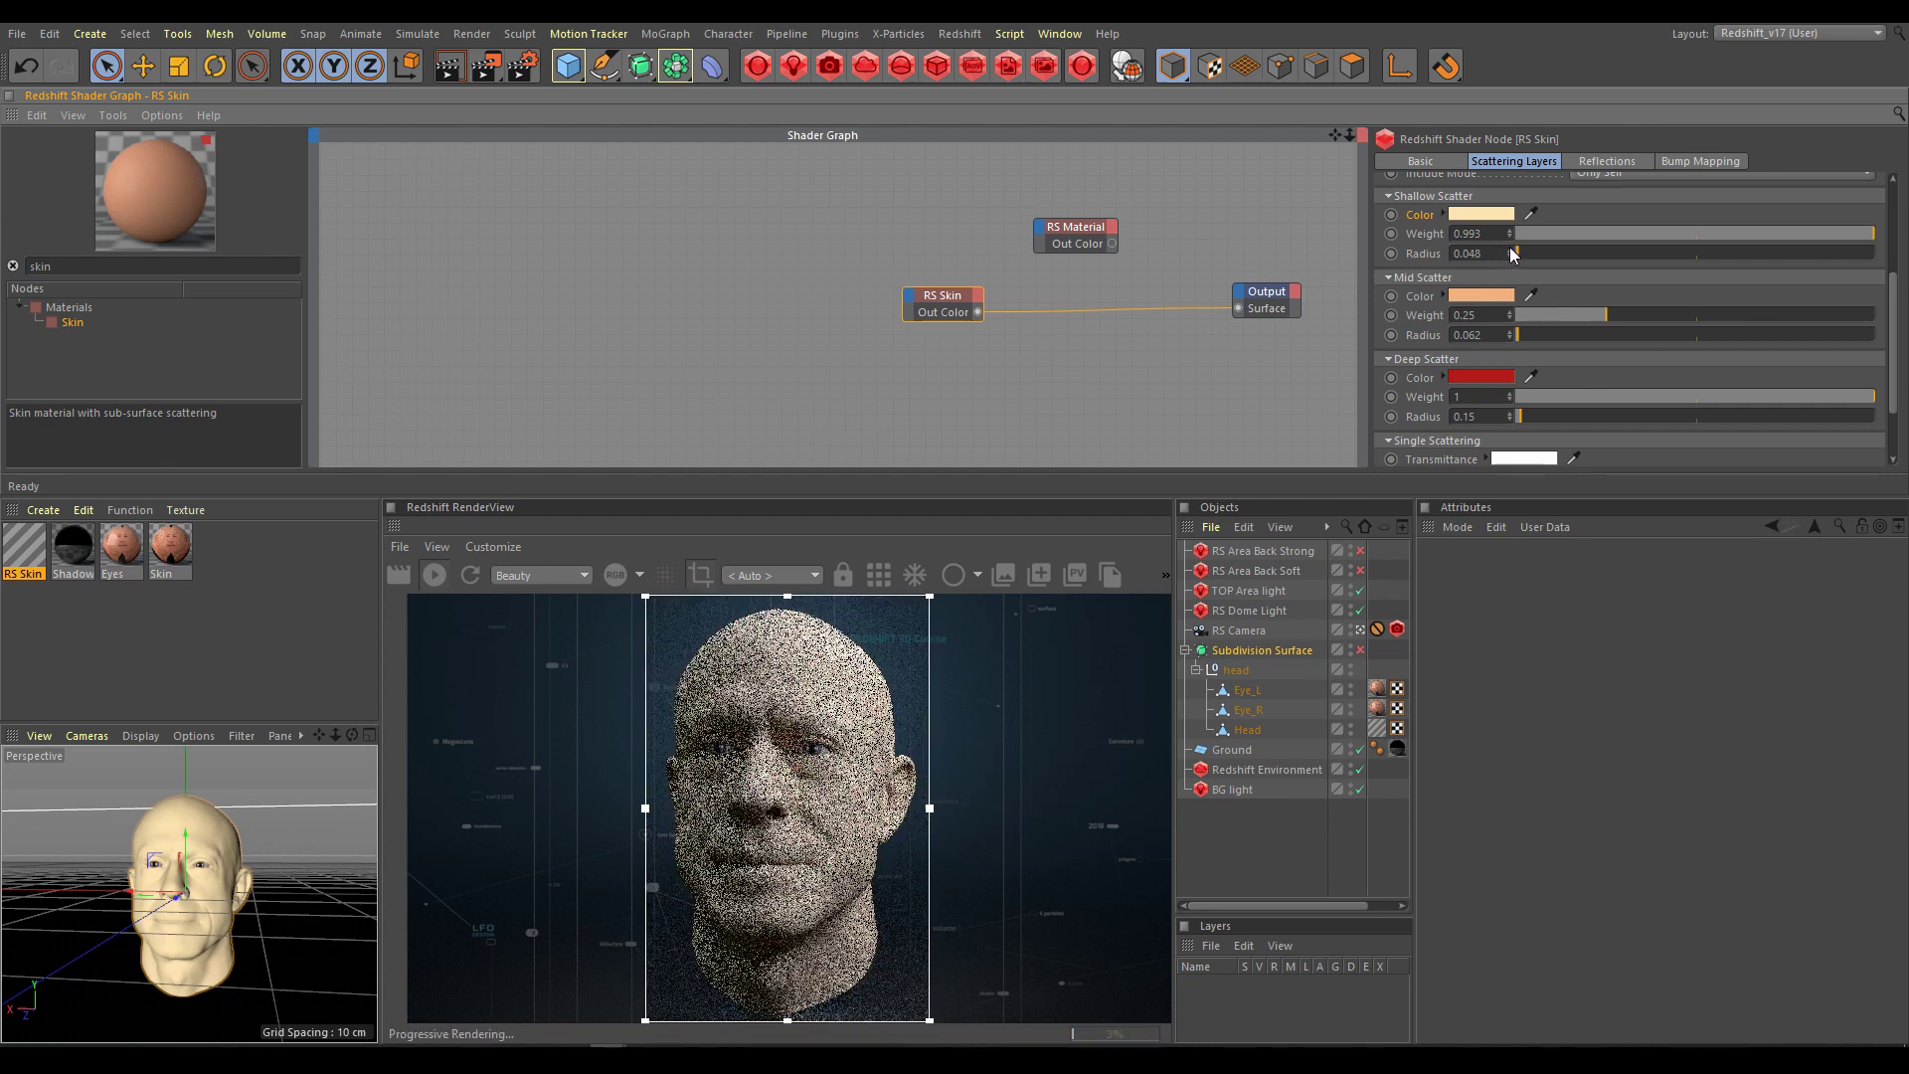
click(1510, 250)
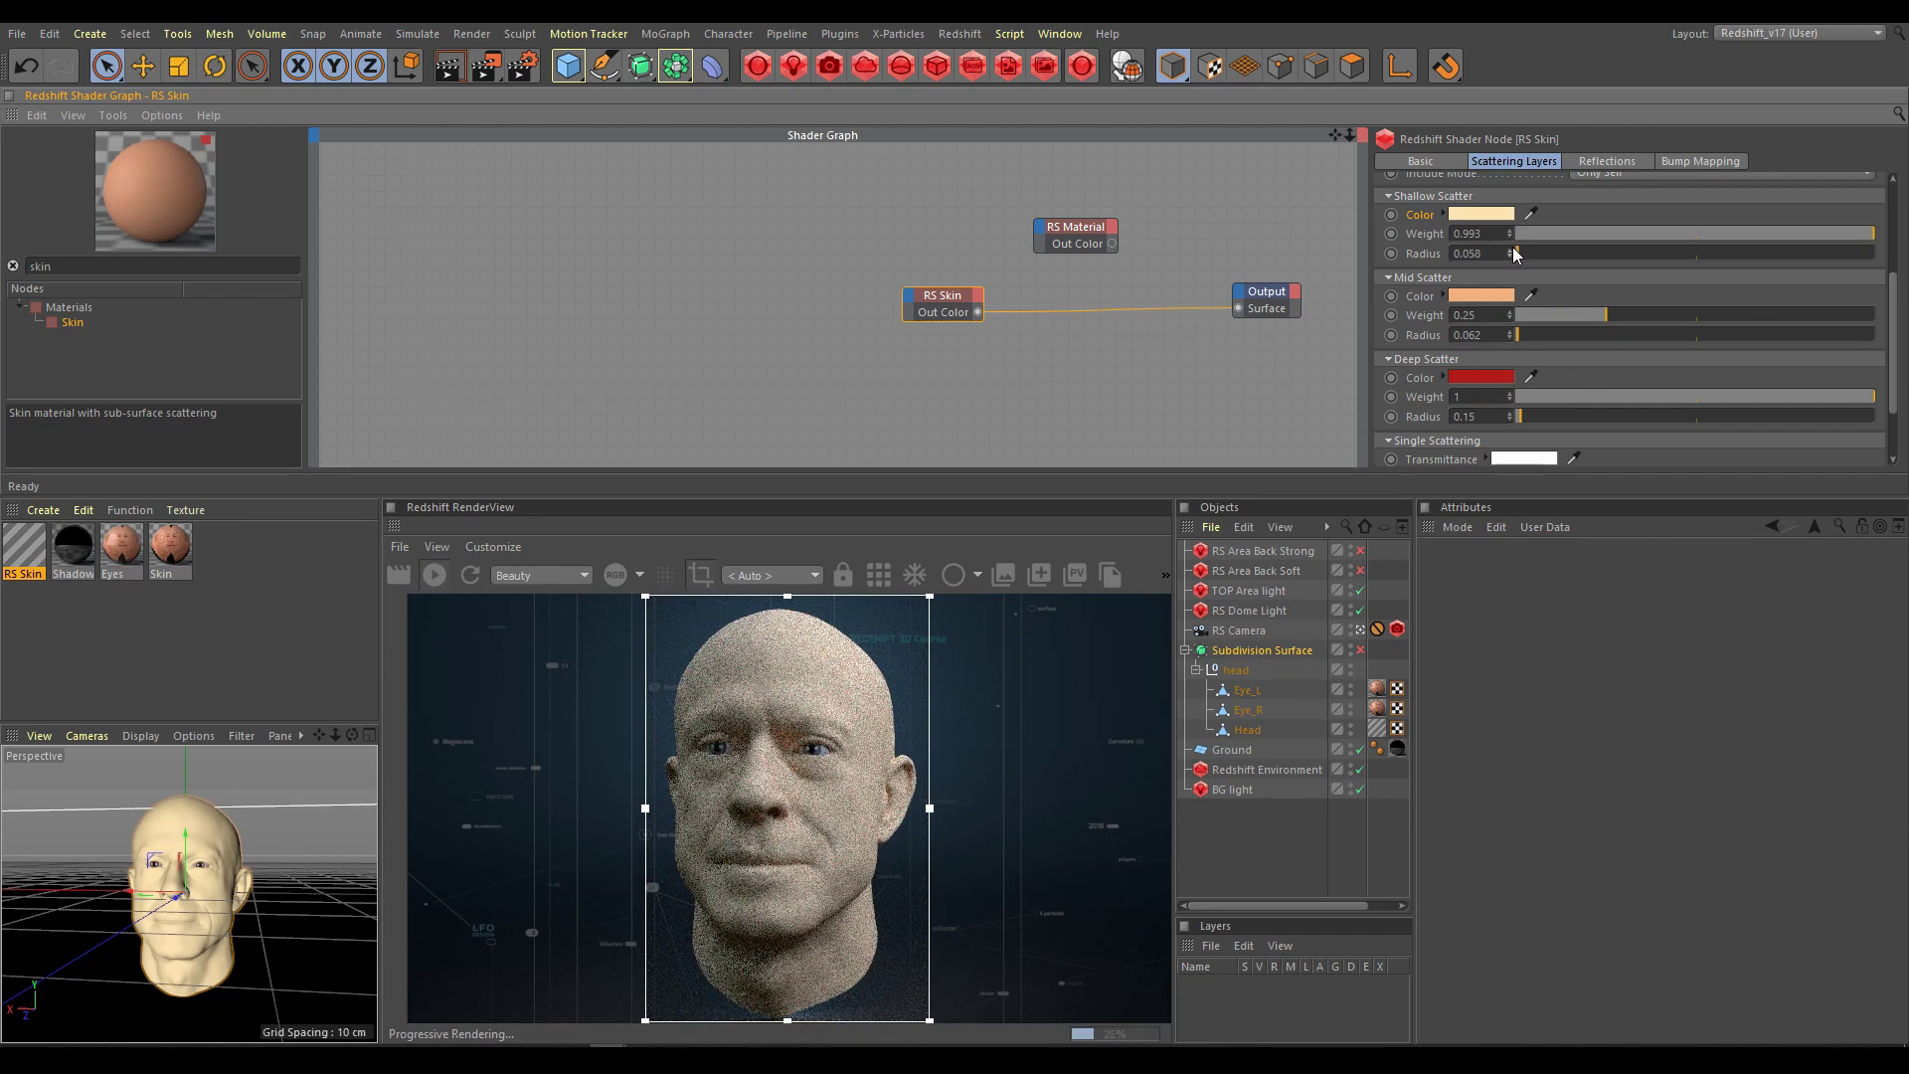
Step: Set mid scatter weight to 0.387 and deep scatter weight 0.787 with radius 2.3
drag(1605, 313, 1656, 314)
drag(1867, 397, 1798, 398)
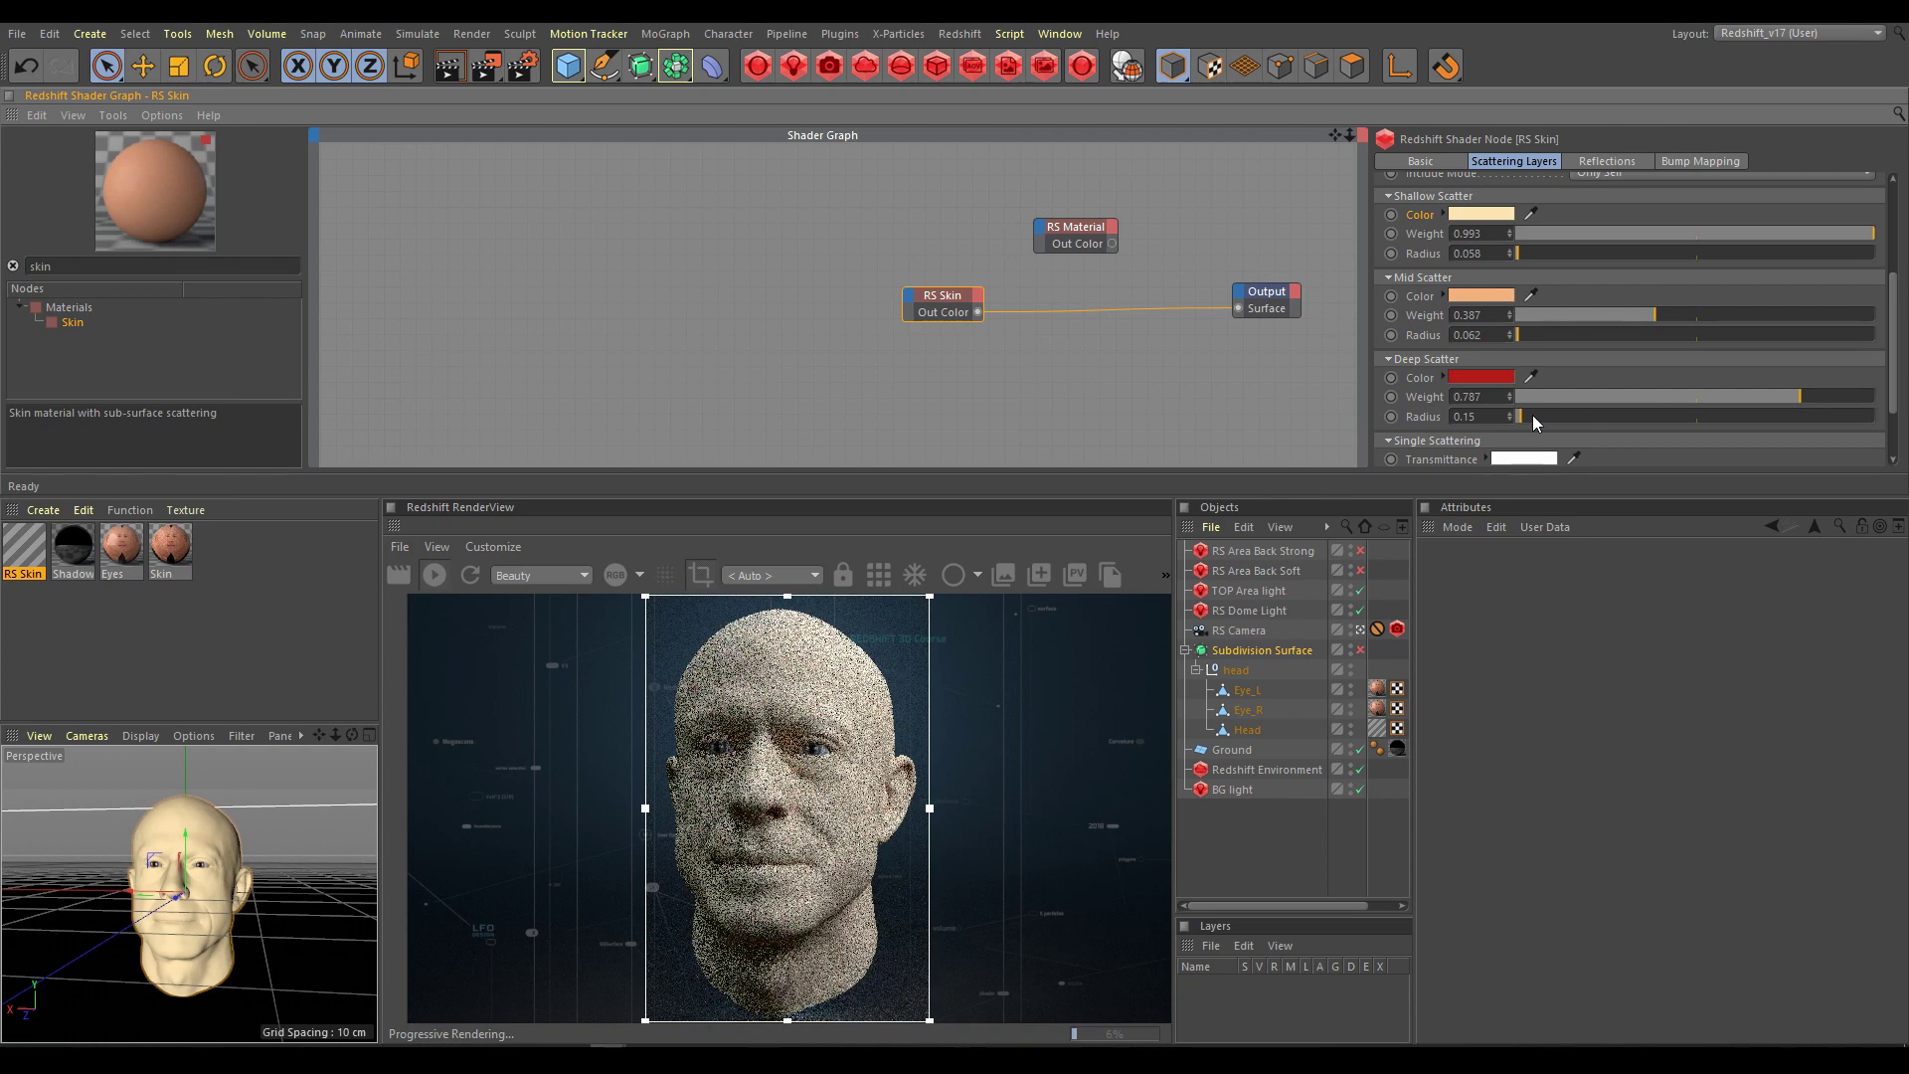
drag(1531, 415, 1599, 418)
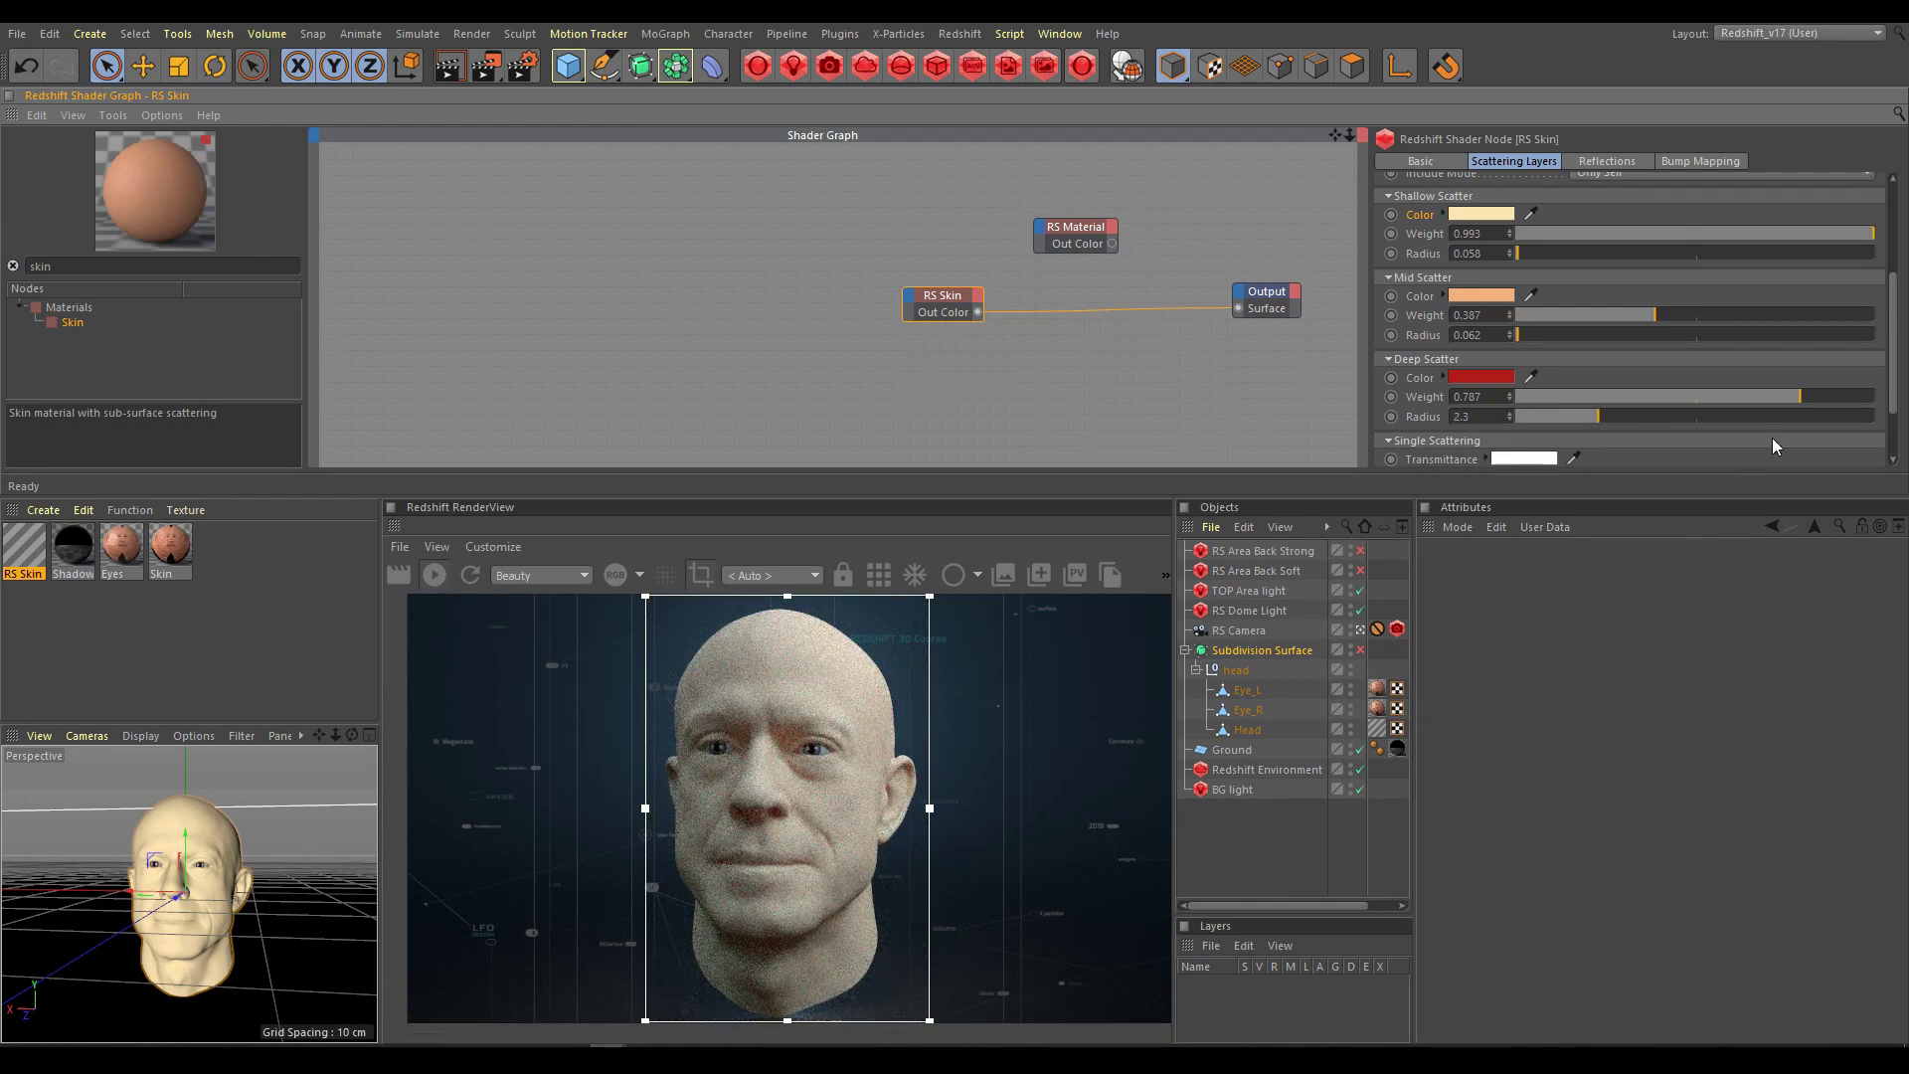
Step: Settle primary reflection weight at 0.376 and glossiness at 0.388, then switch off the dome light
click(1614, 161)
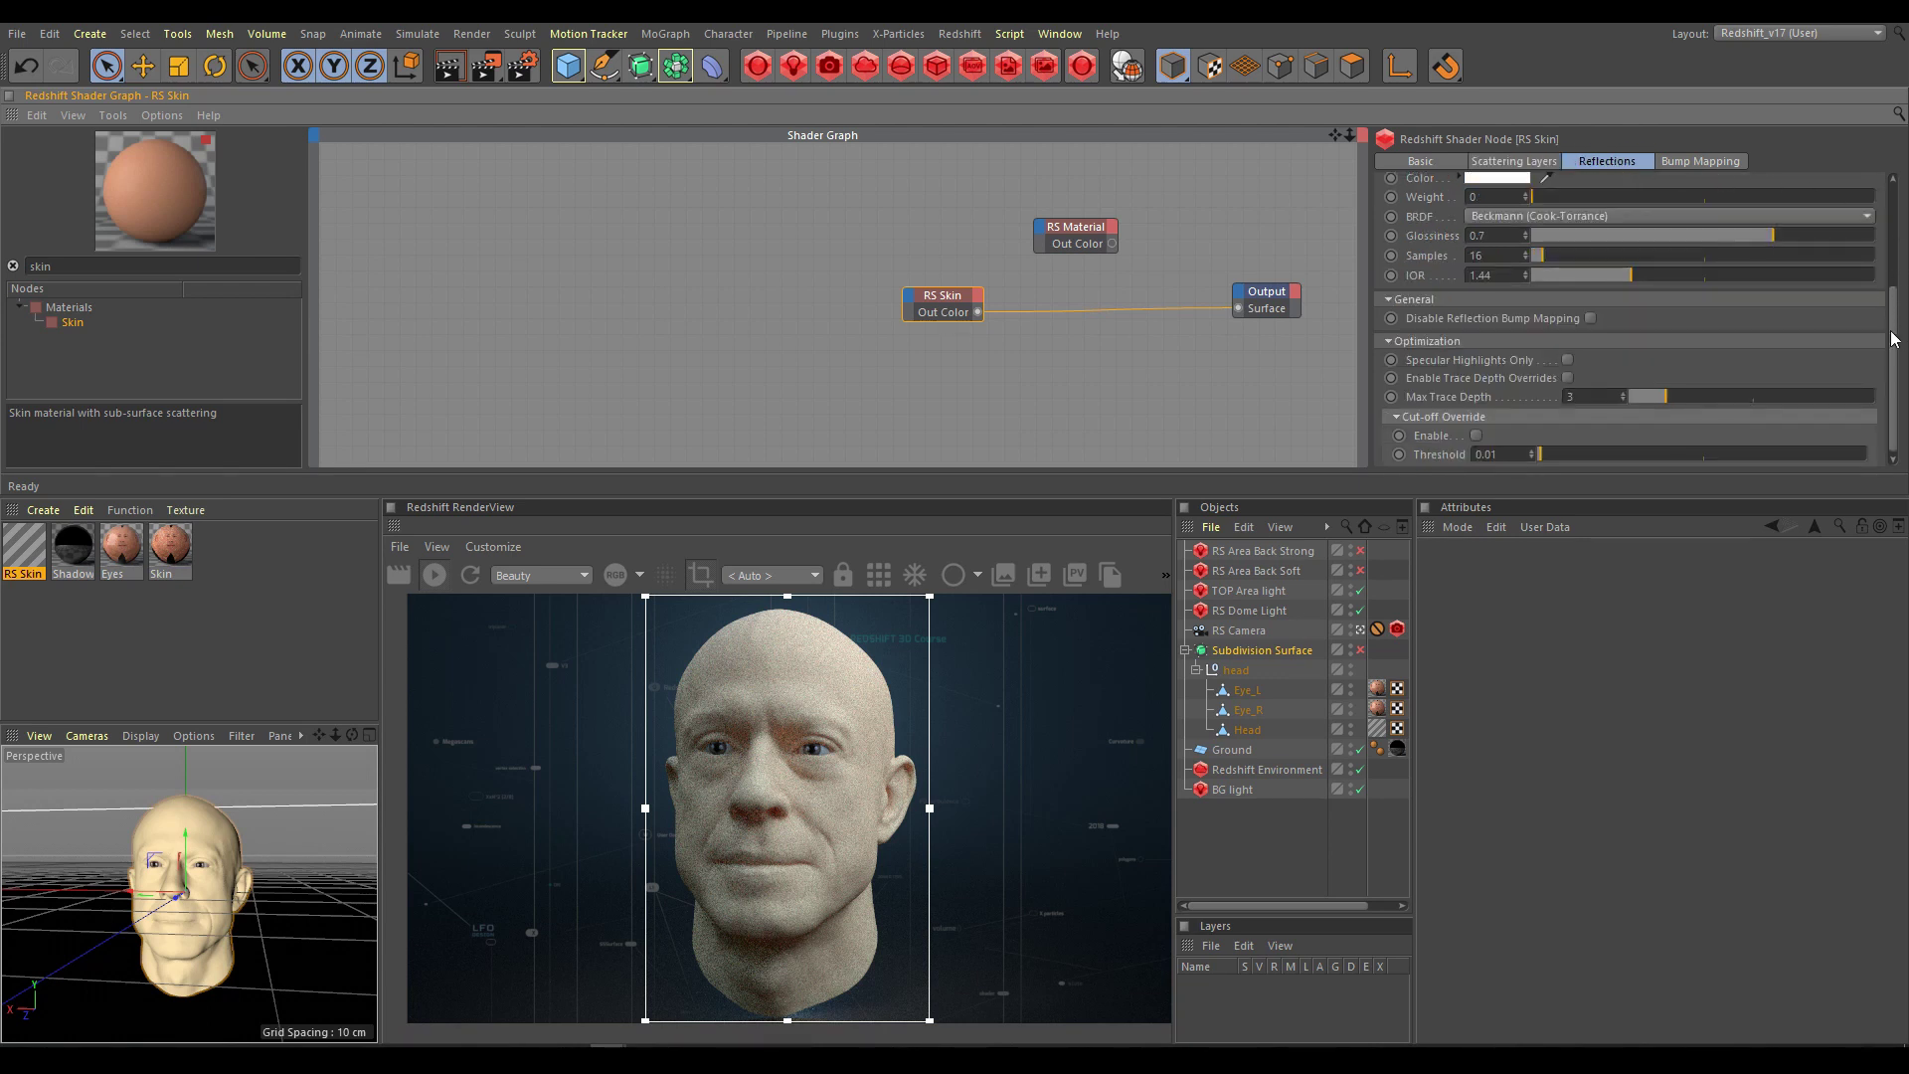
drag(1893, 338, 1901, 212)
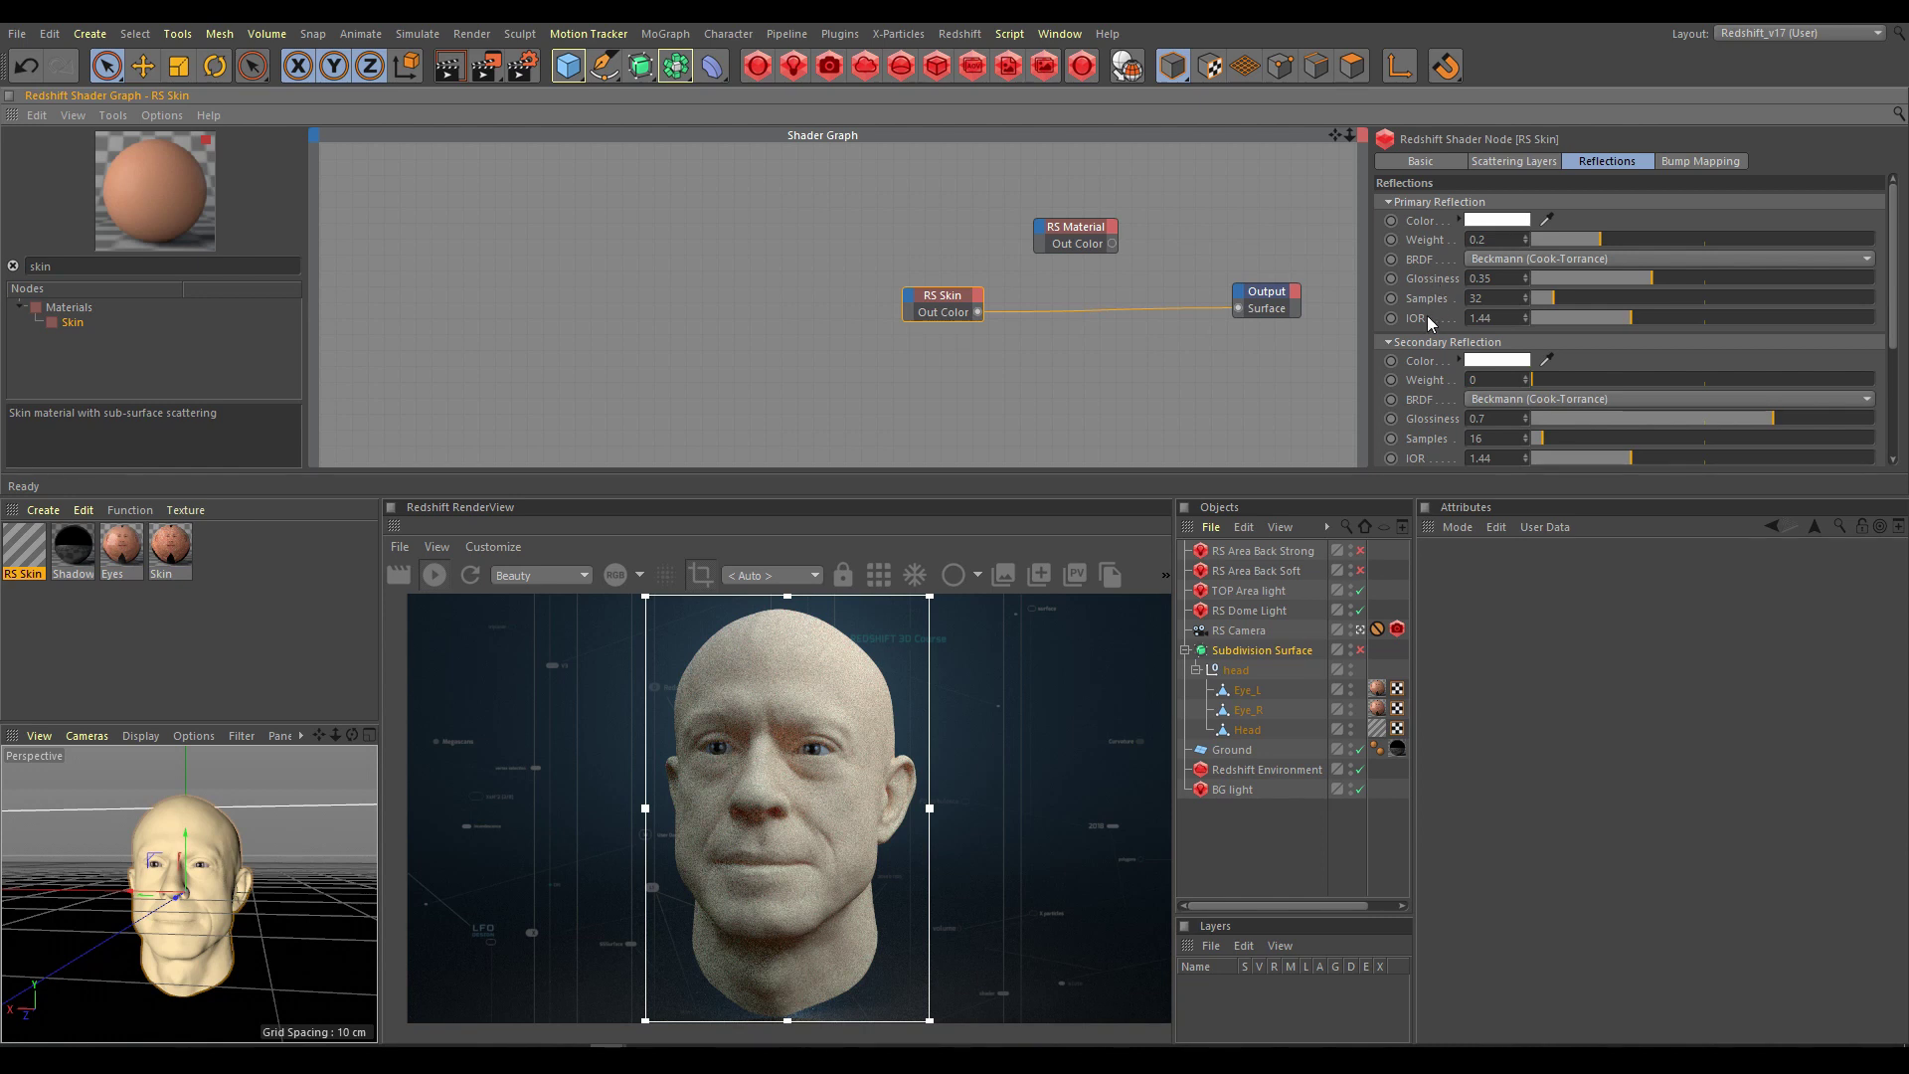
click(1806, 240)
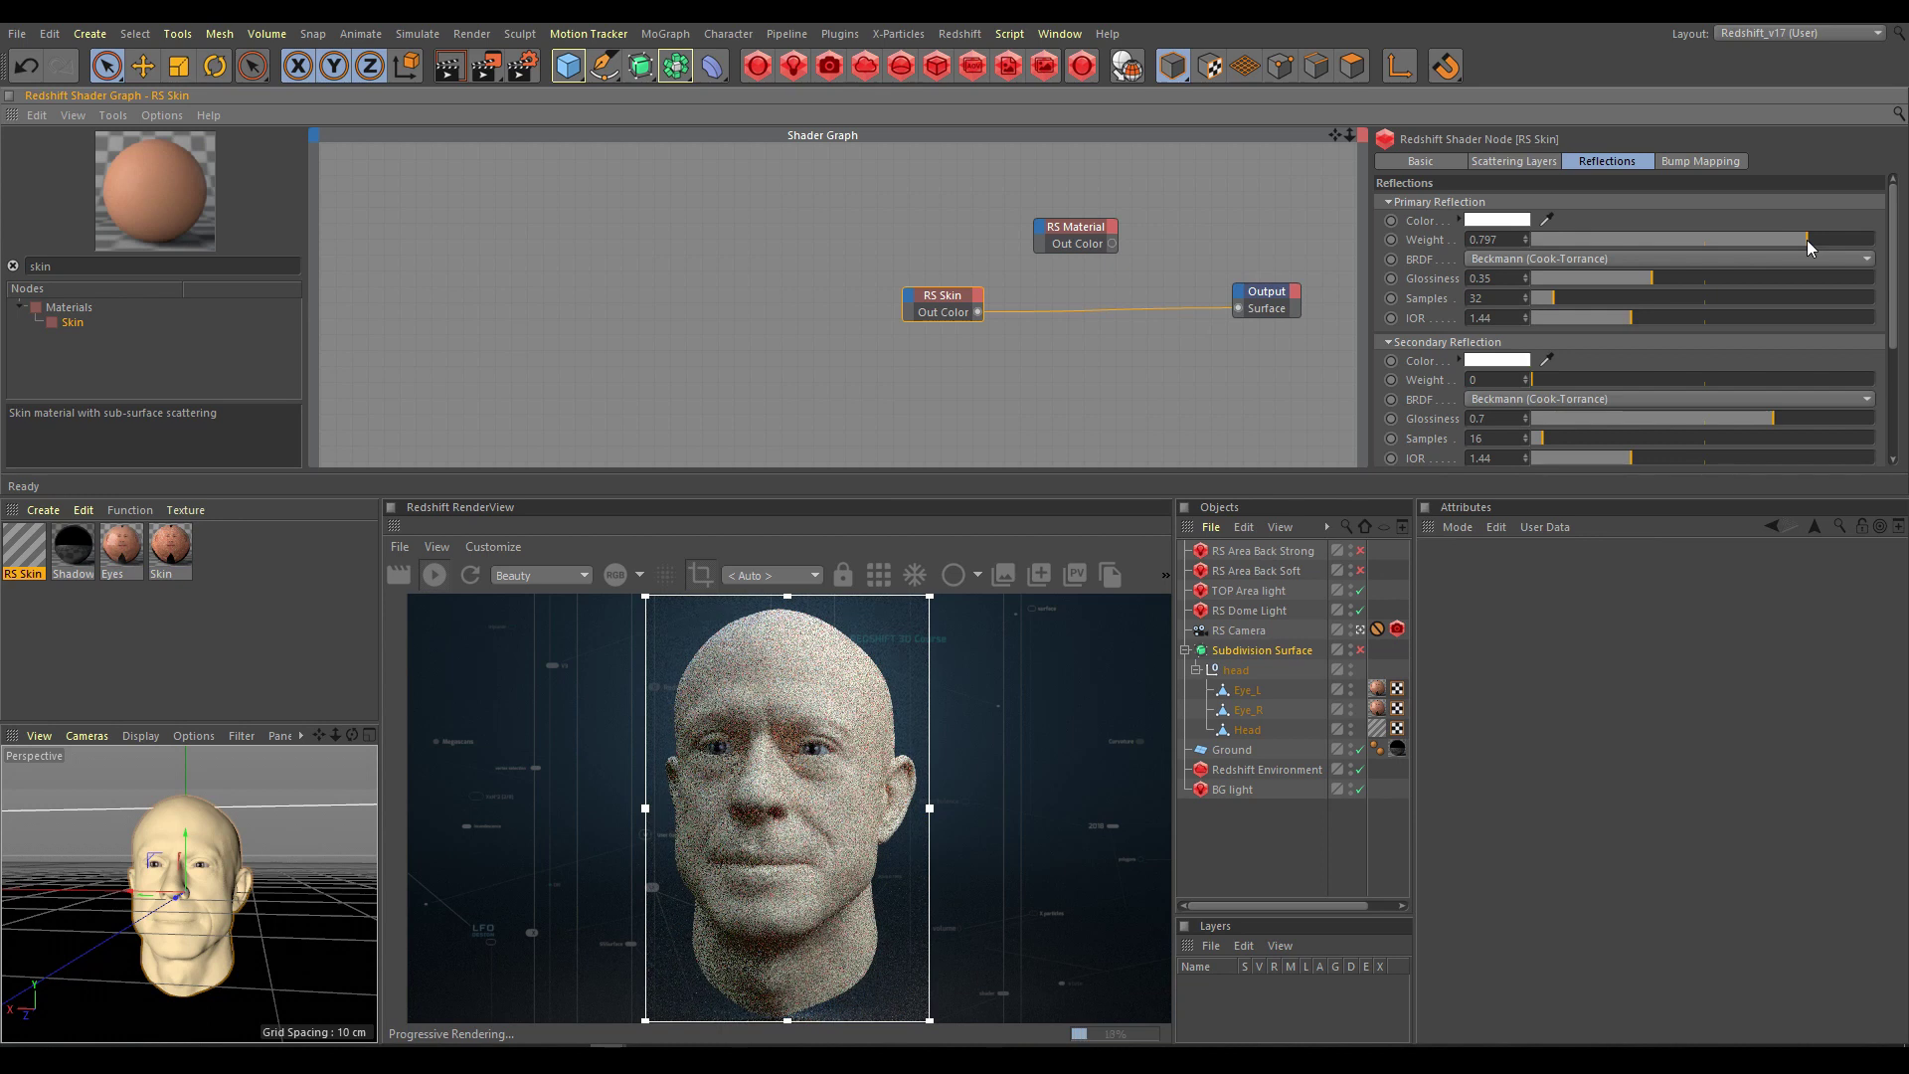
drag(1806, 240, 1631, 237)
click(1715, 277)
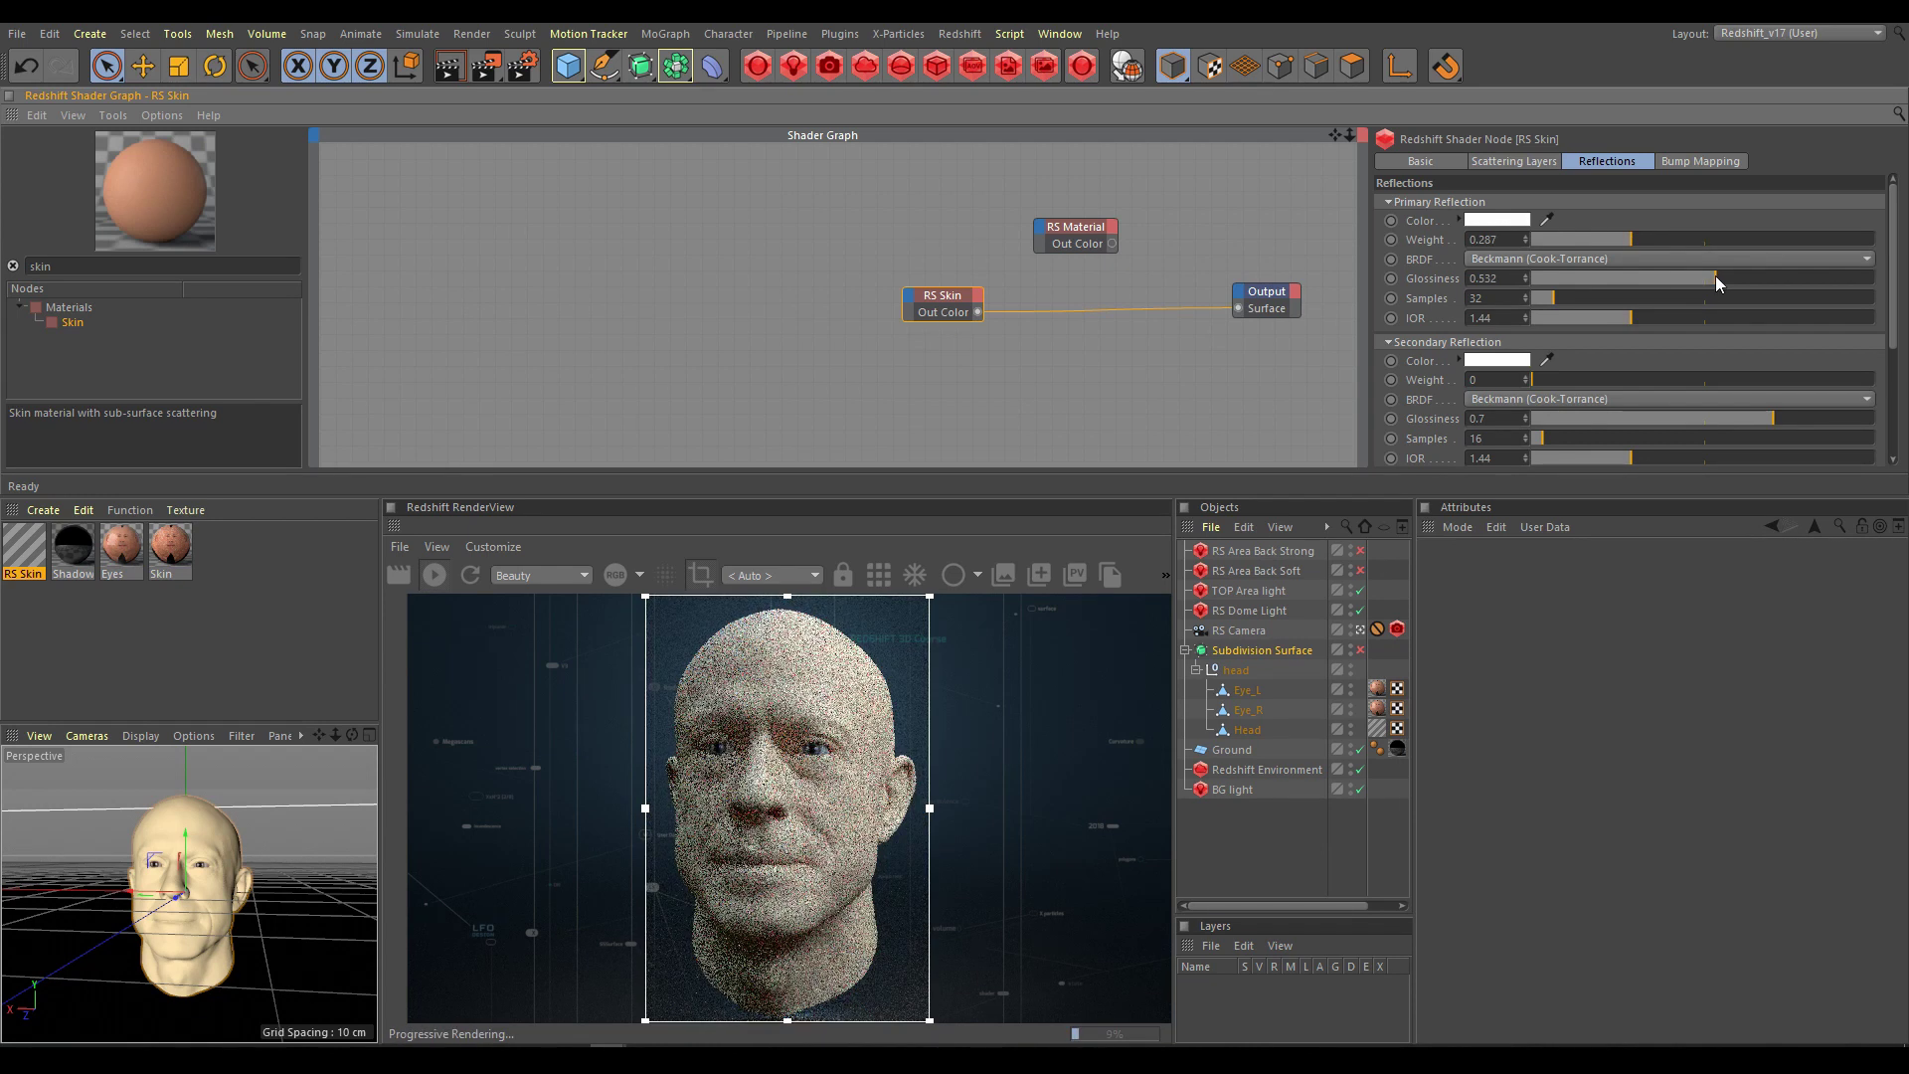
click(1850, 236)
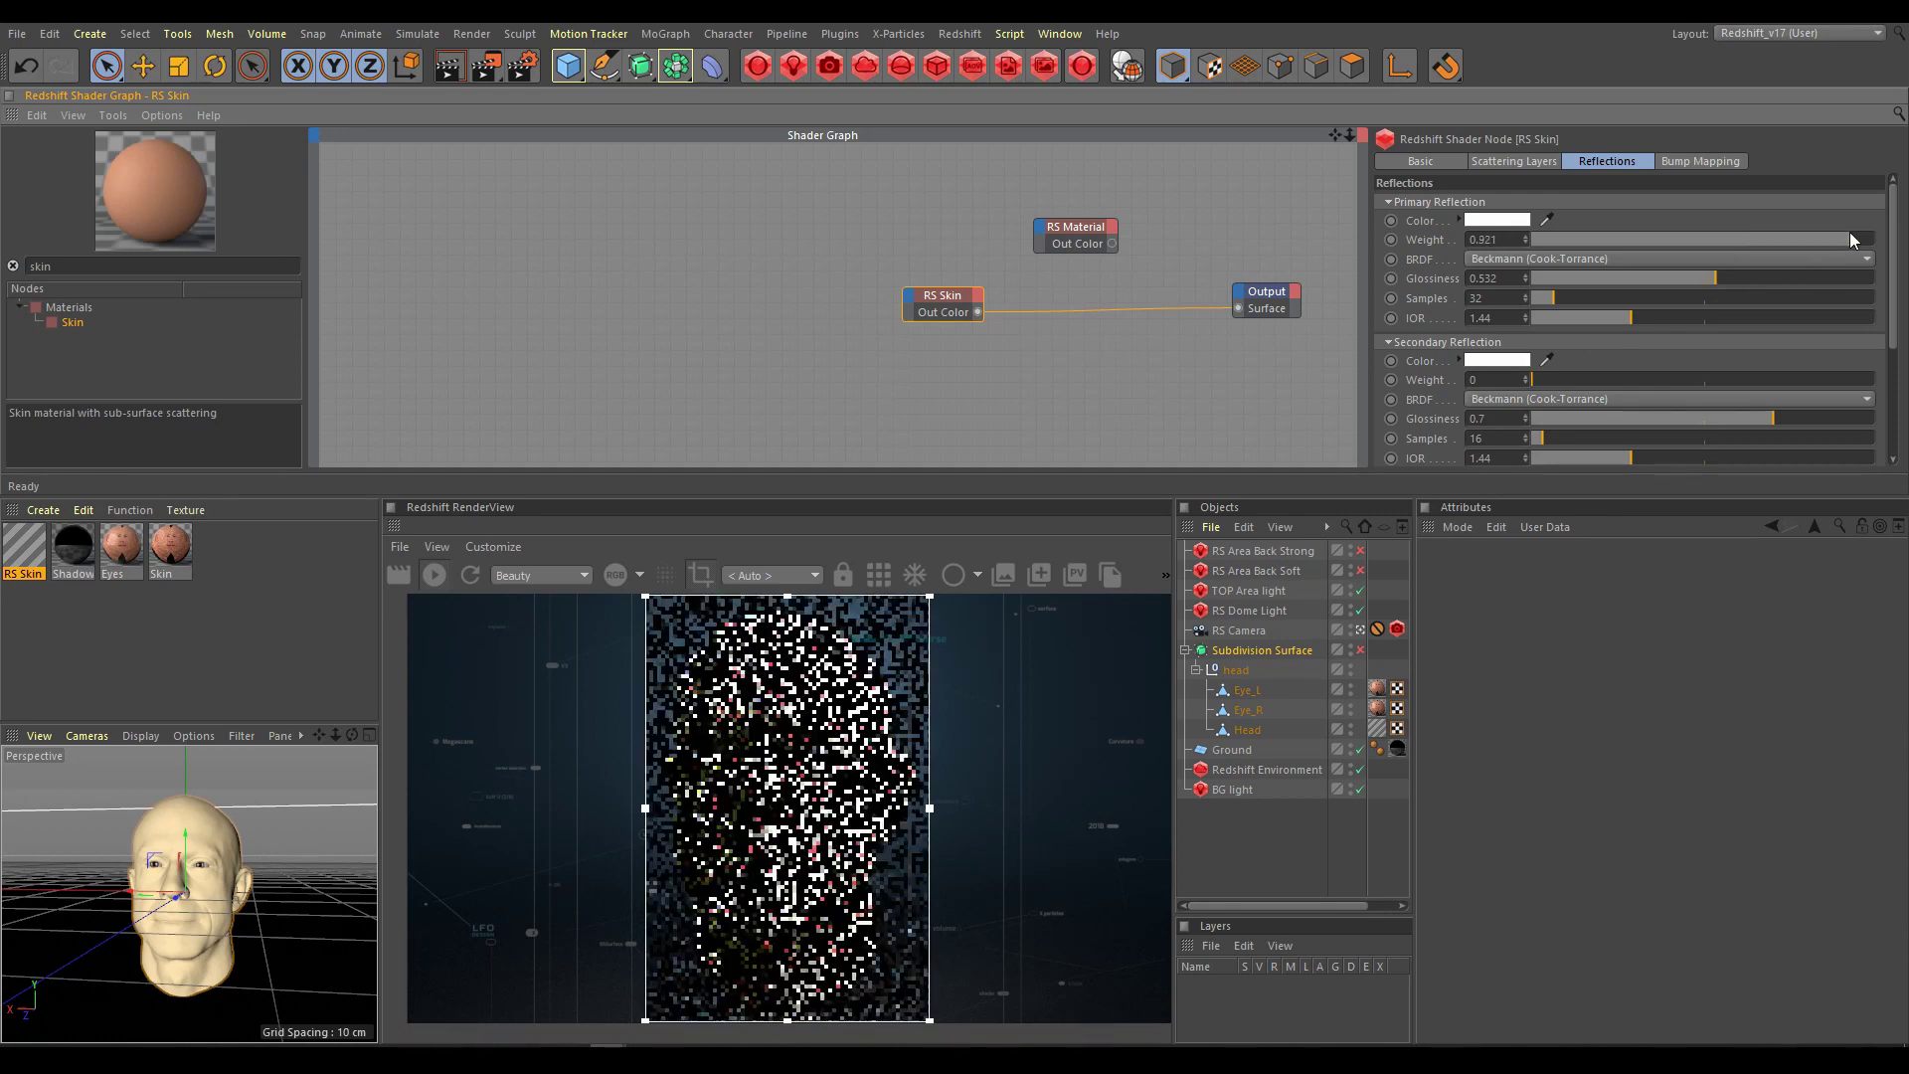
click(1849, 279)
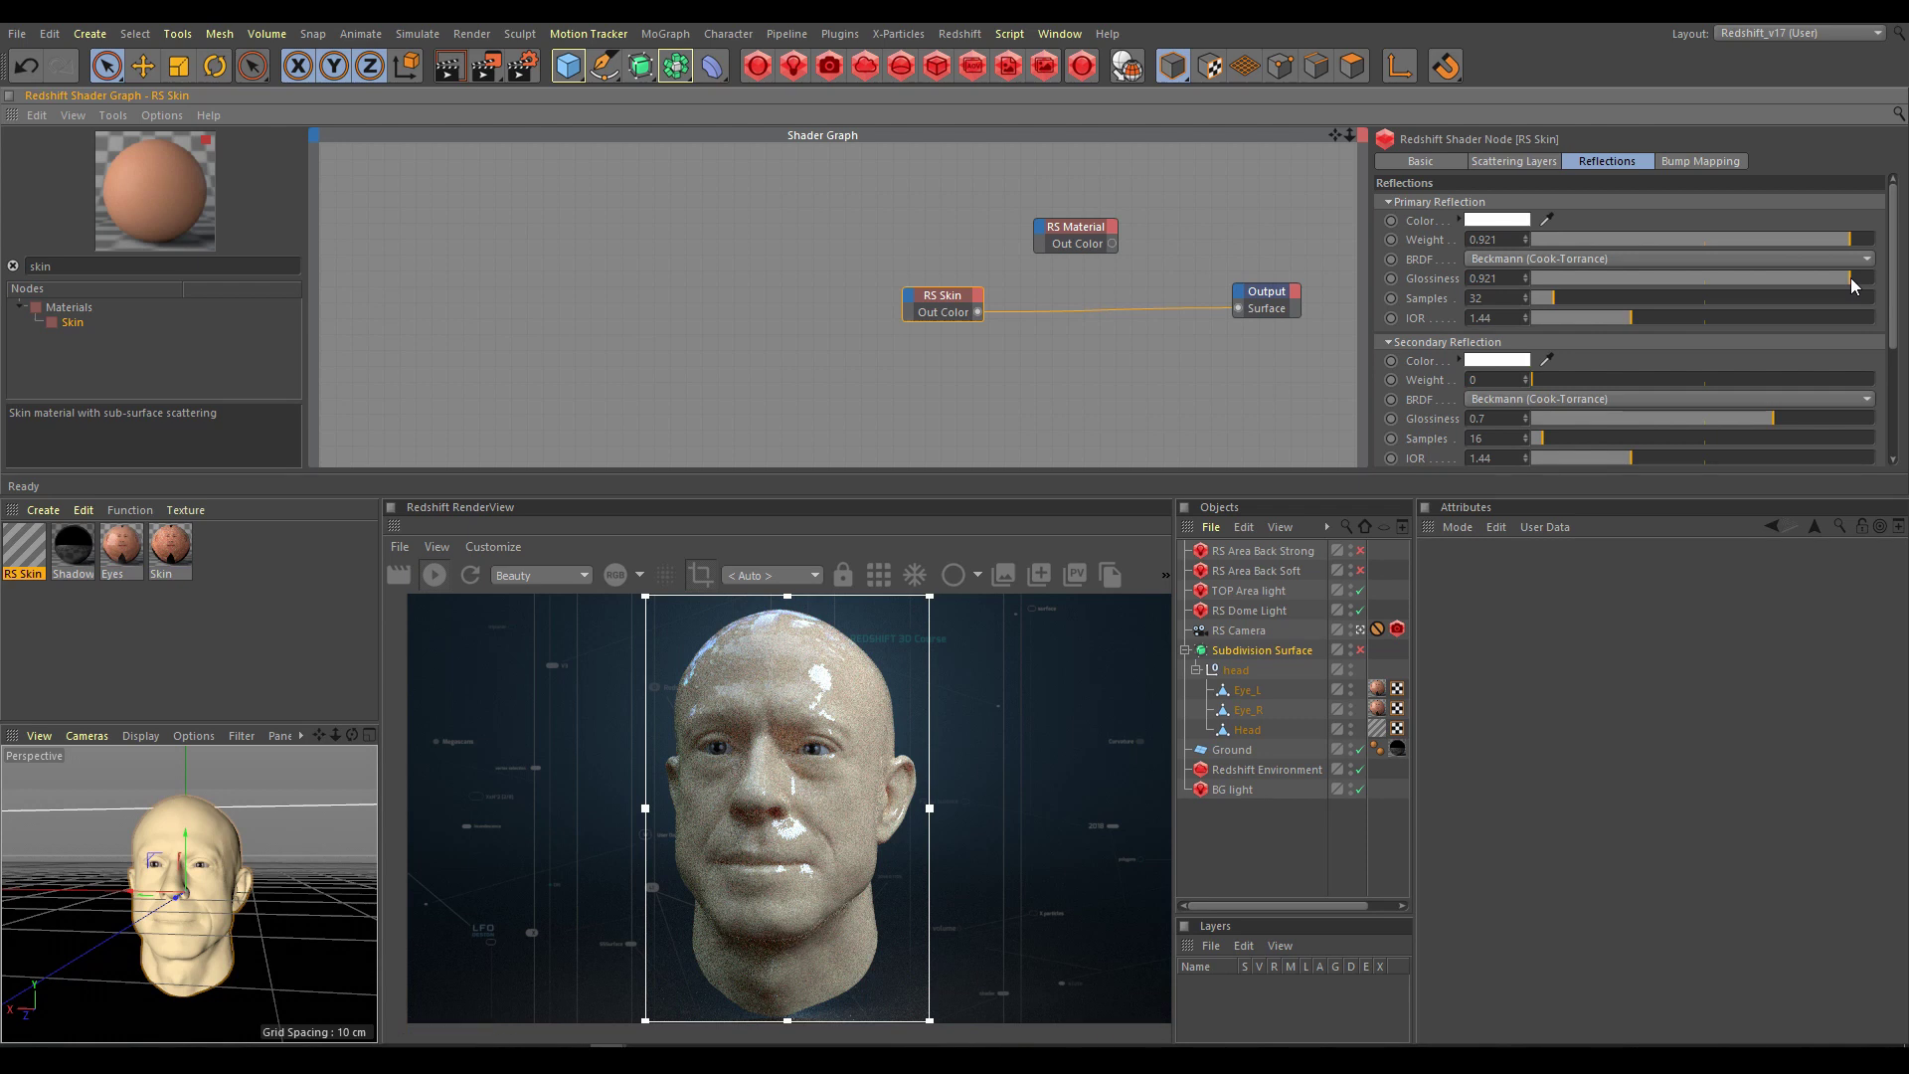
click(1627, 278)
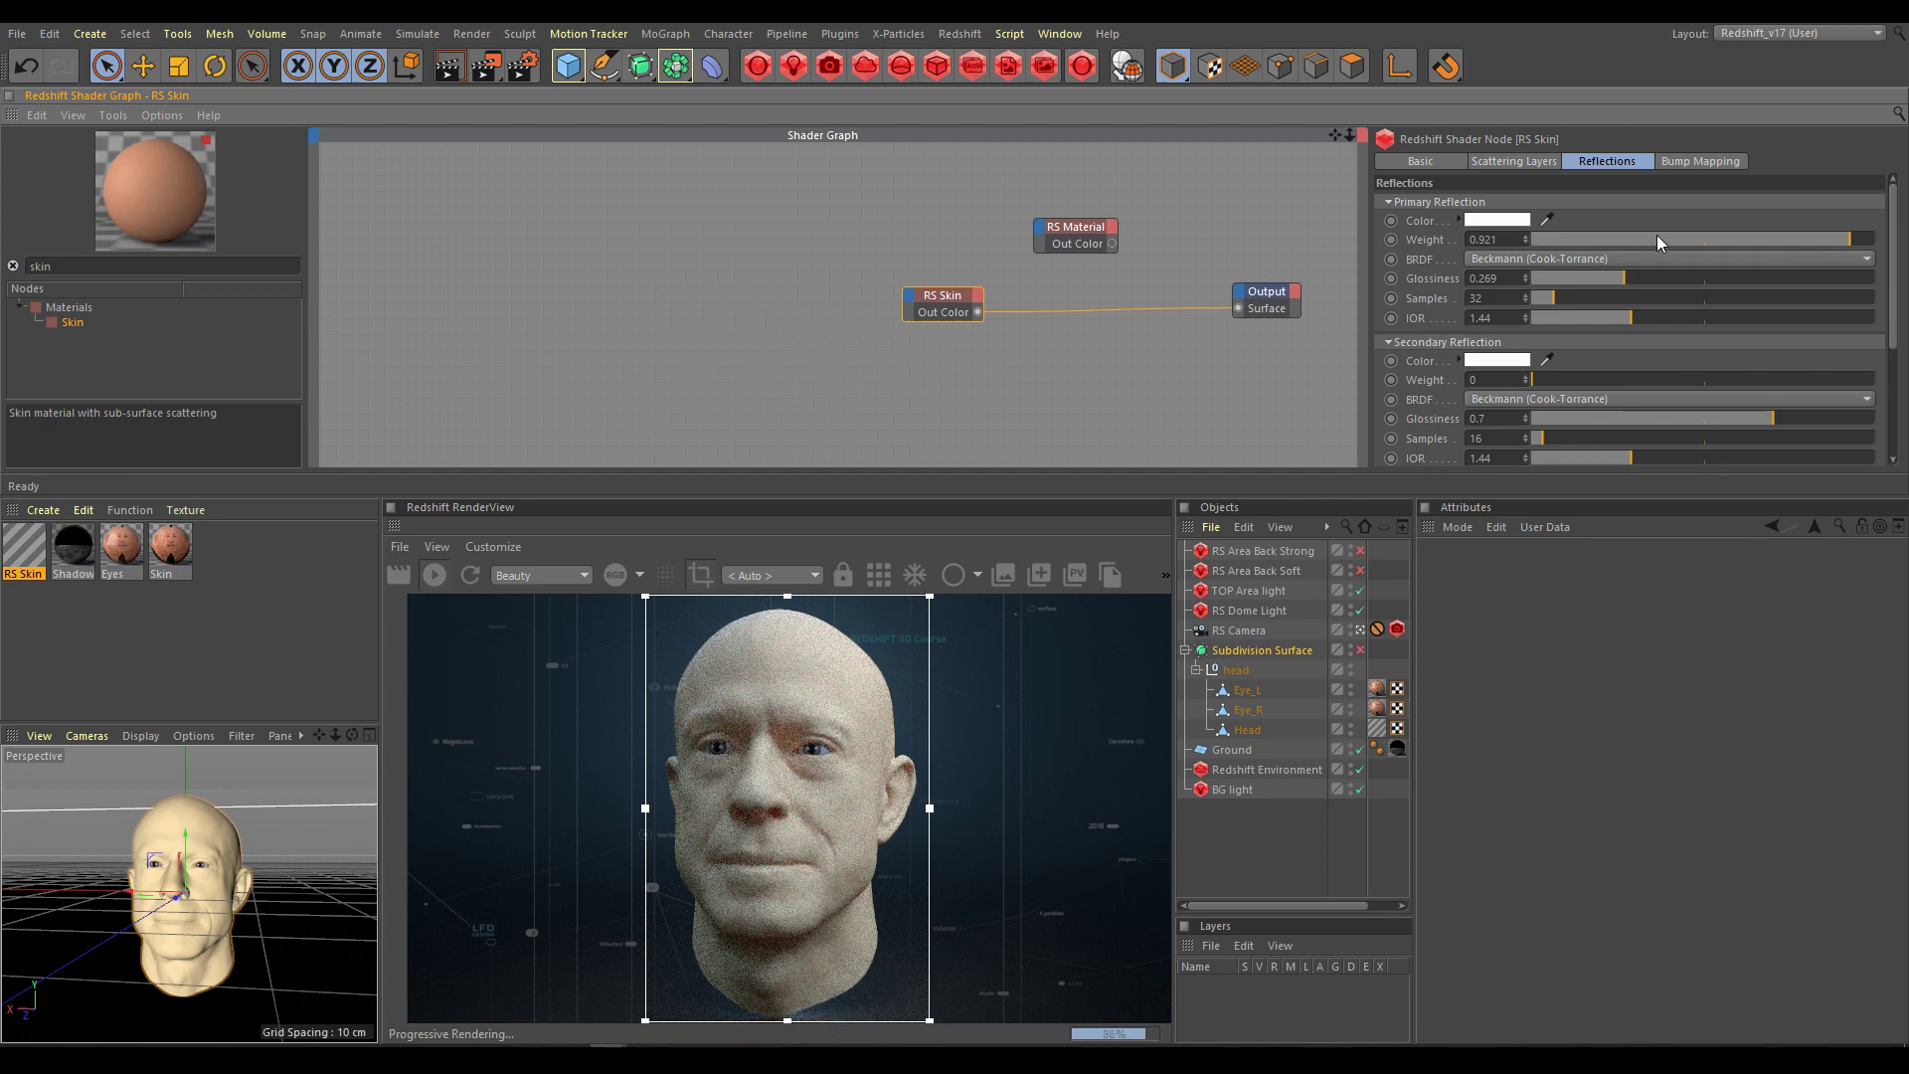
click(1661, 239)
click(1666, 278)
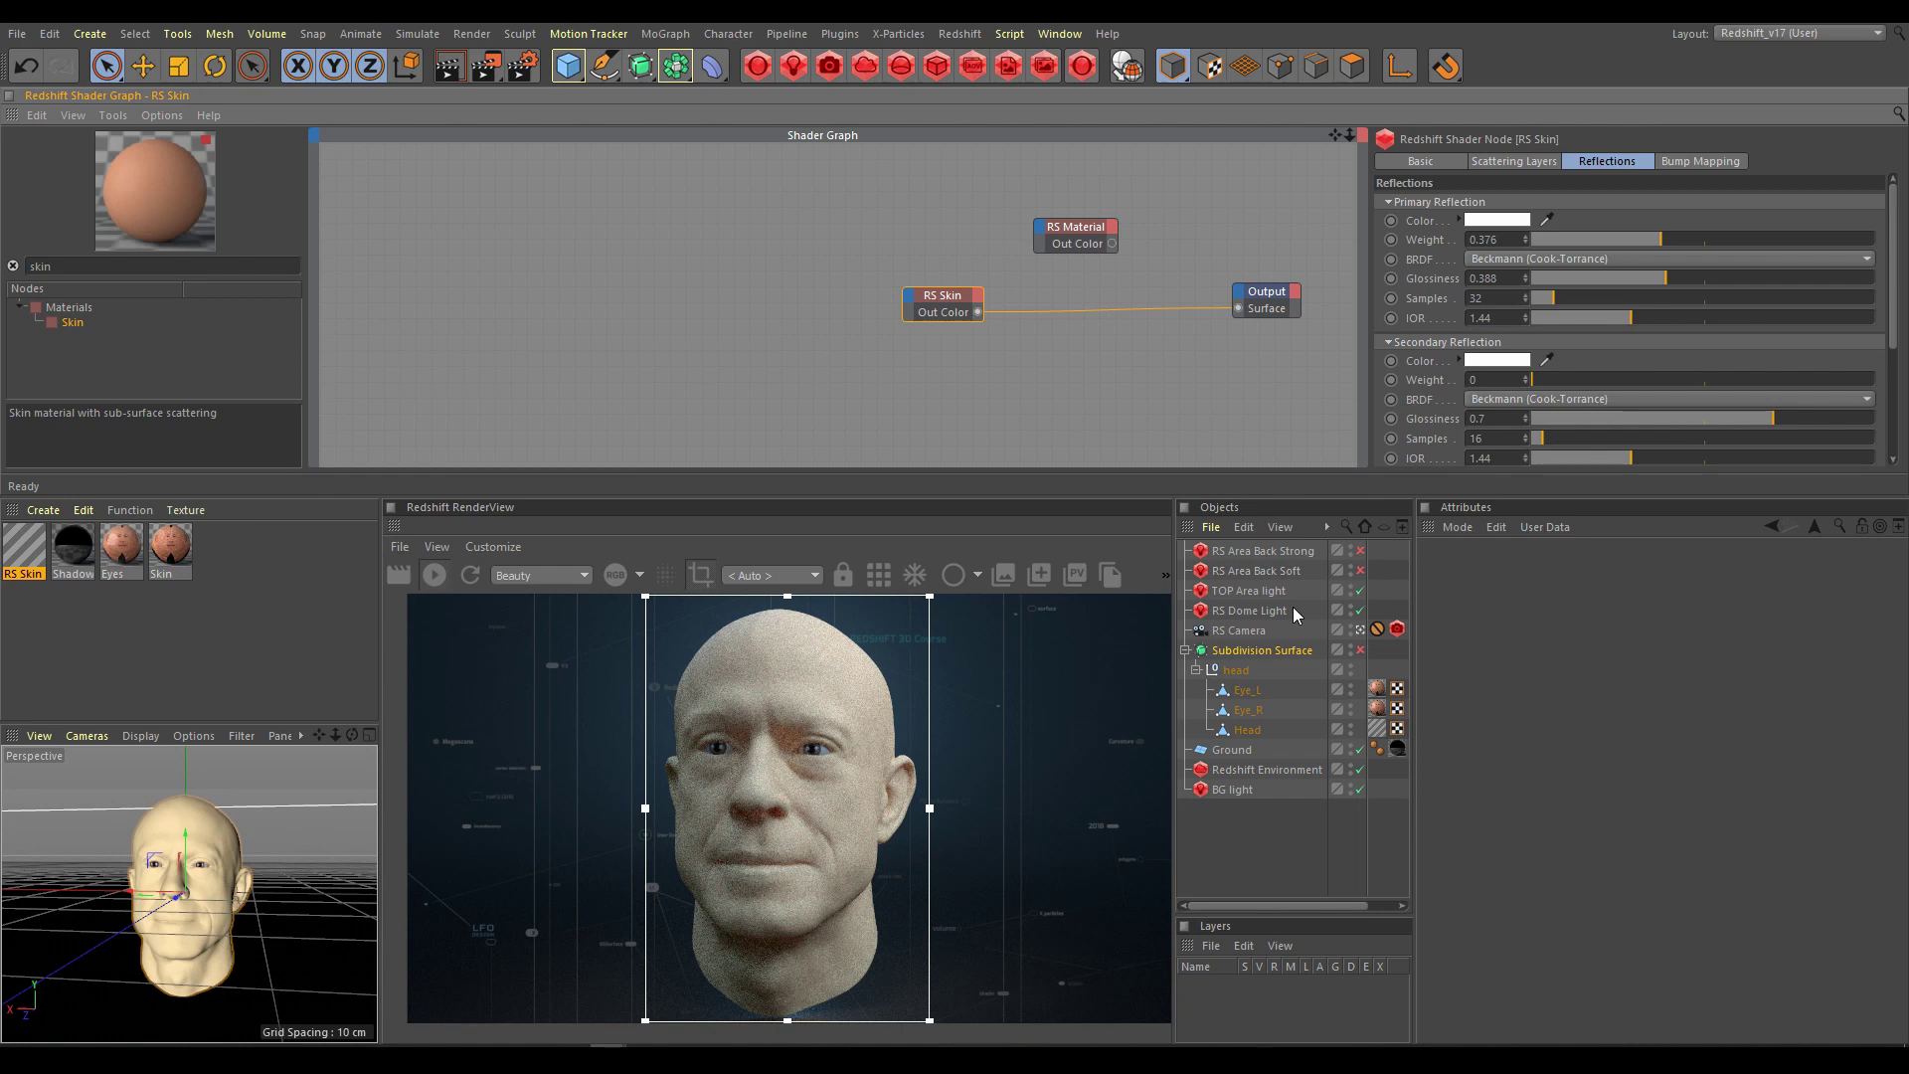
click(1360, 609)
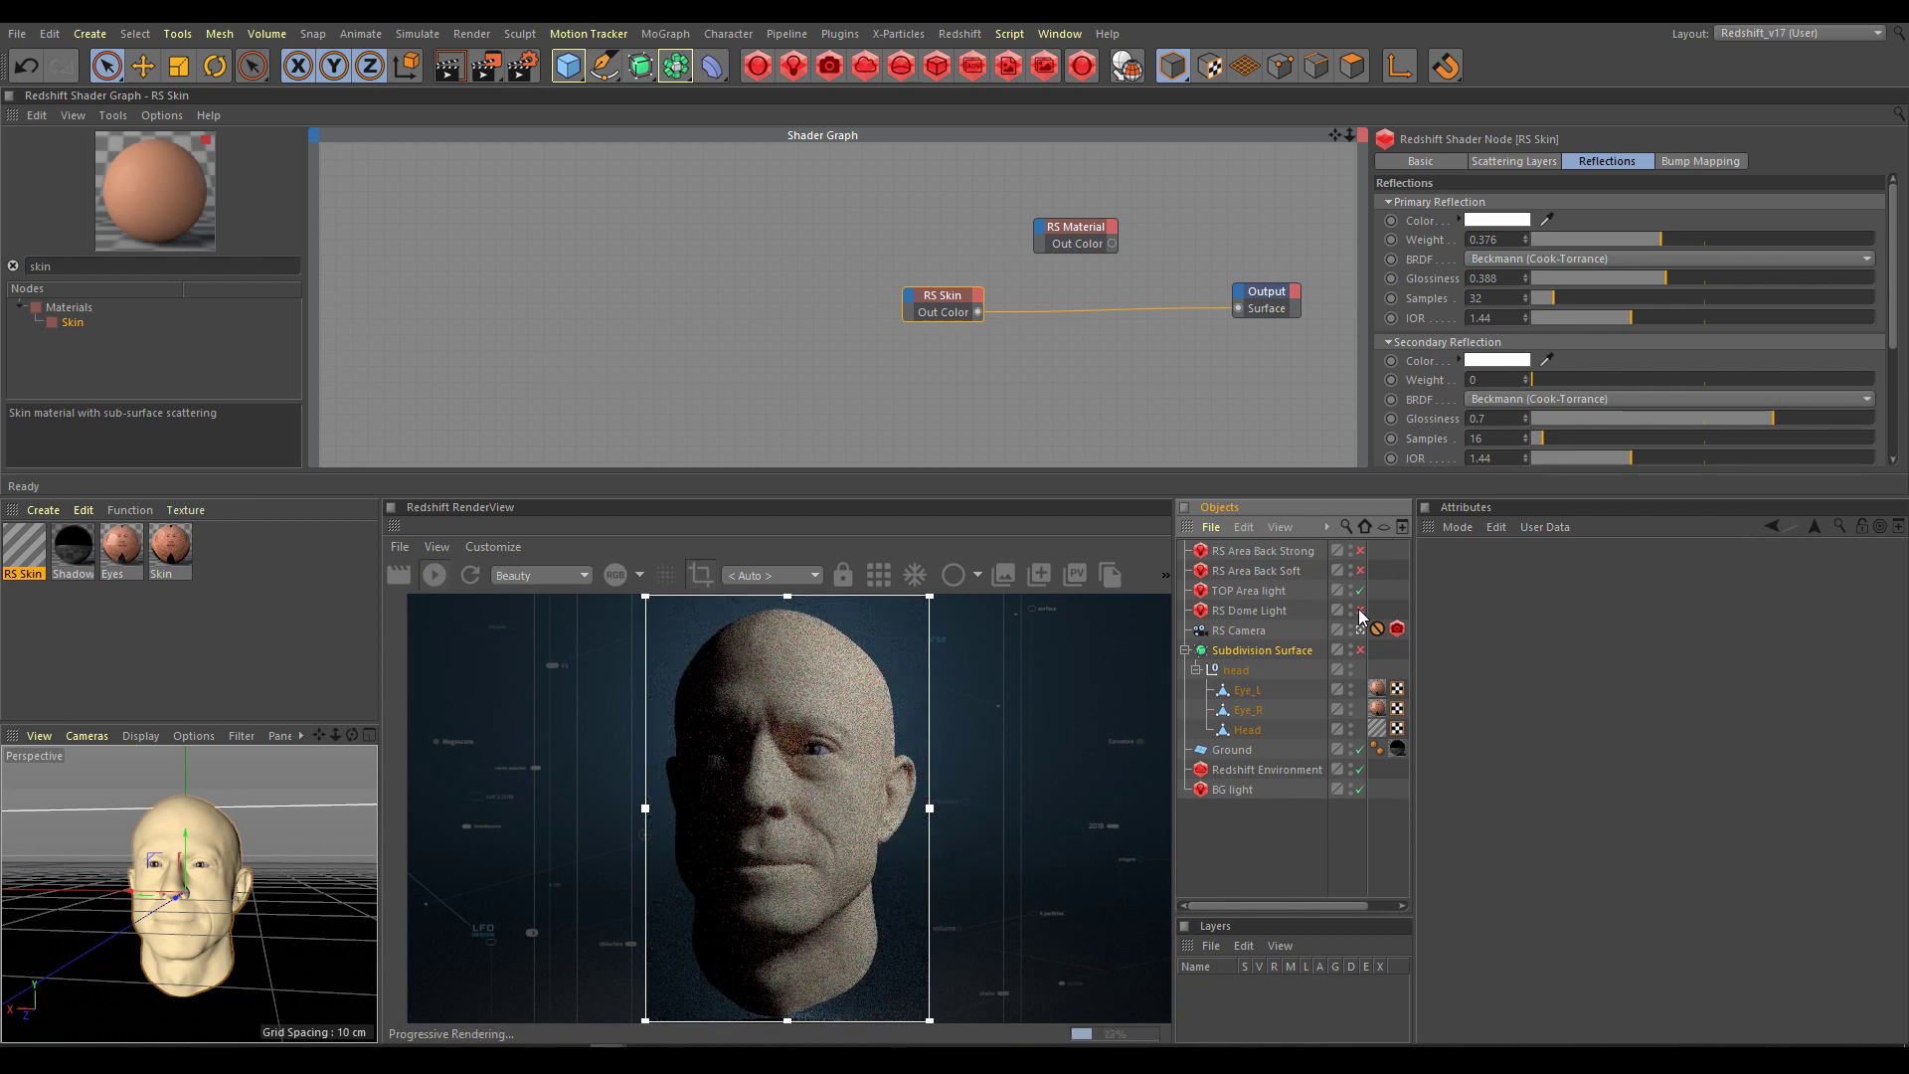
Step: Turn off the TOP Area light and enable RS Area Back Strong for rim lighting
click(1360, 591)
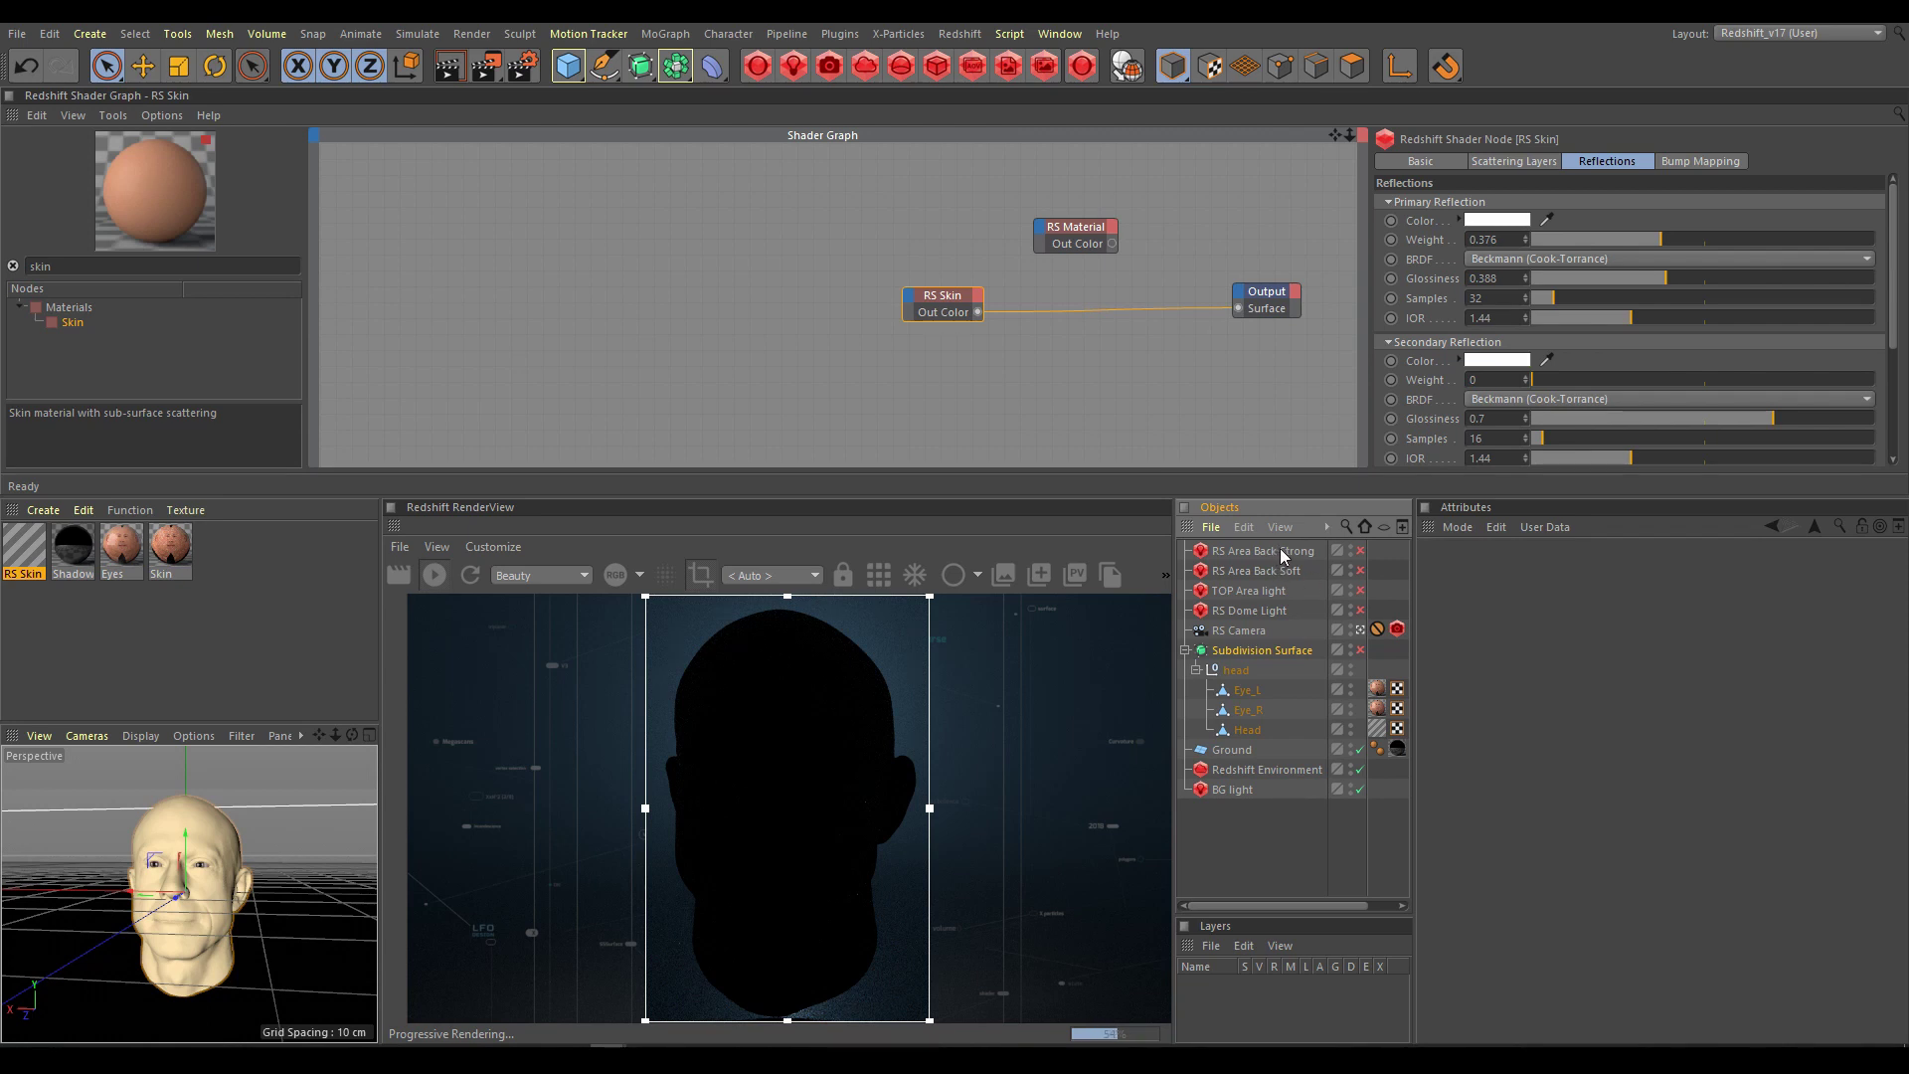
click(1360, 550)
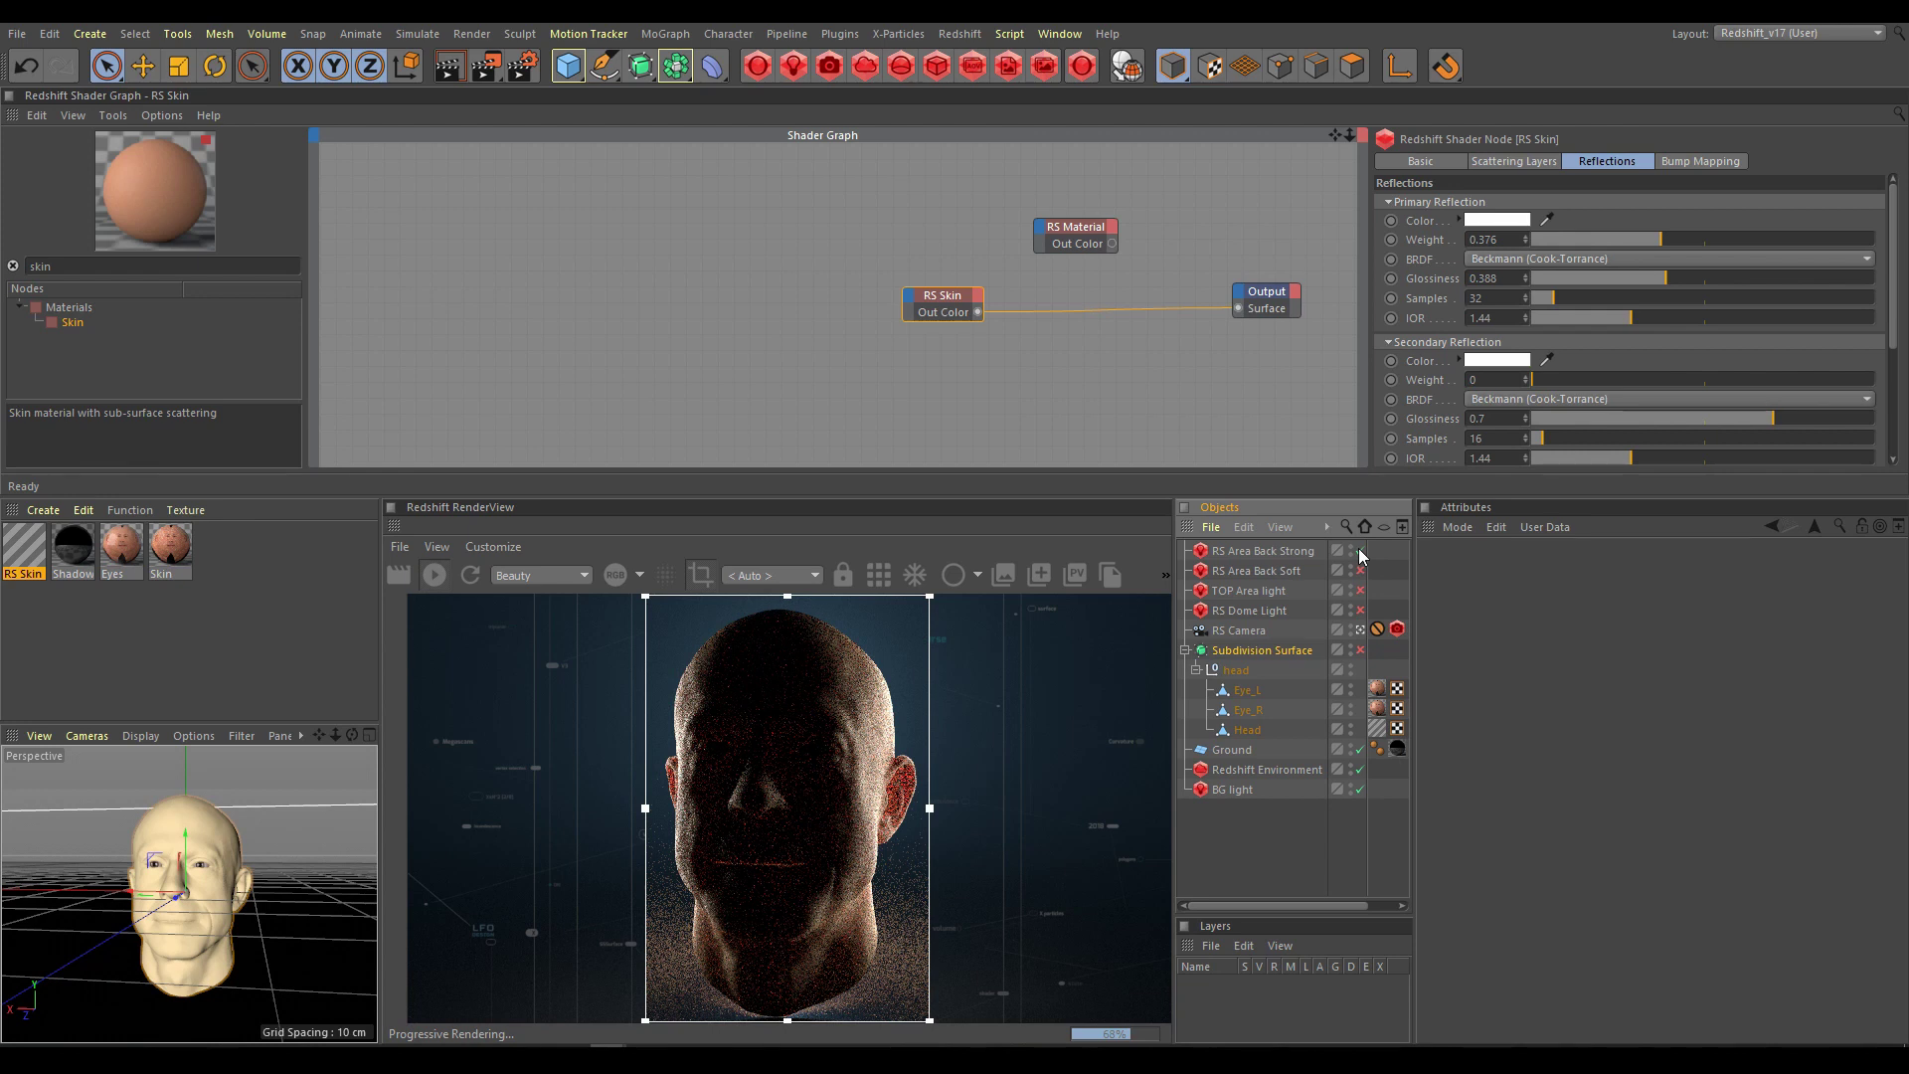
click(1360, 550)
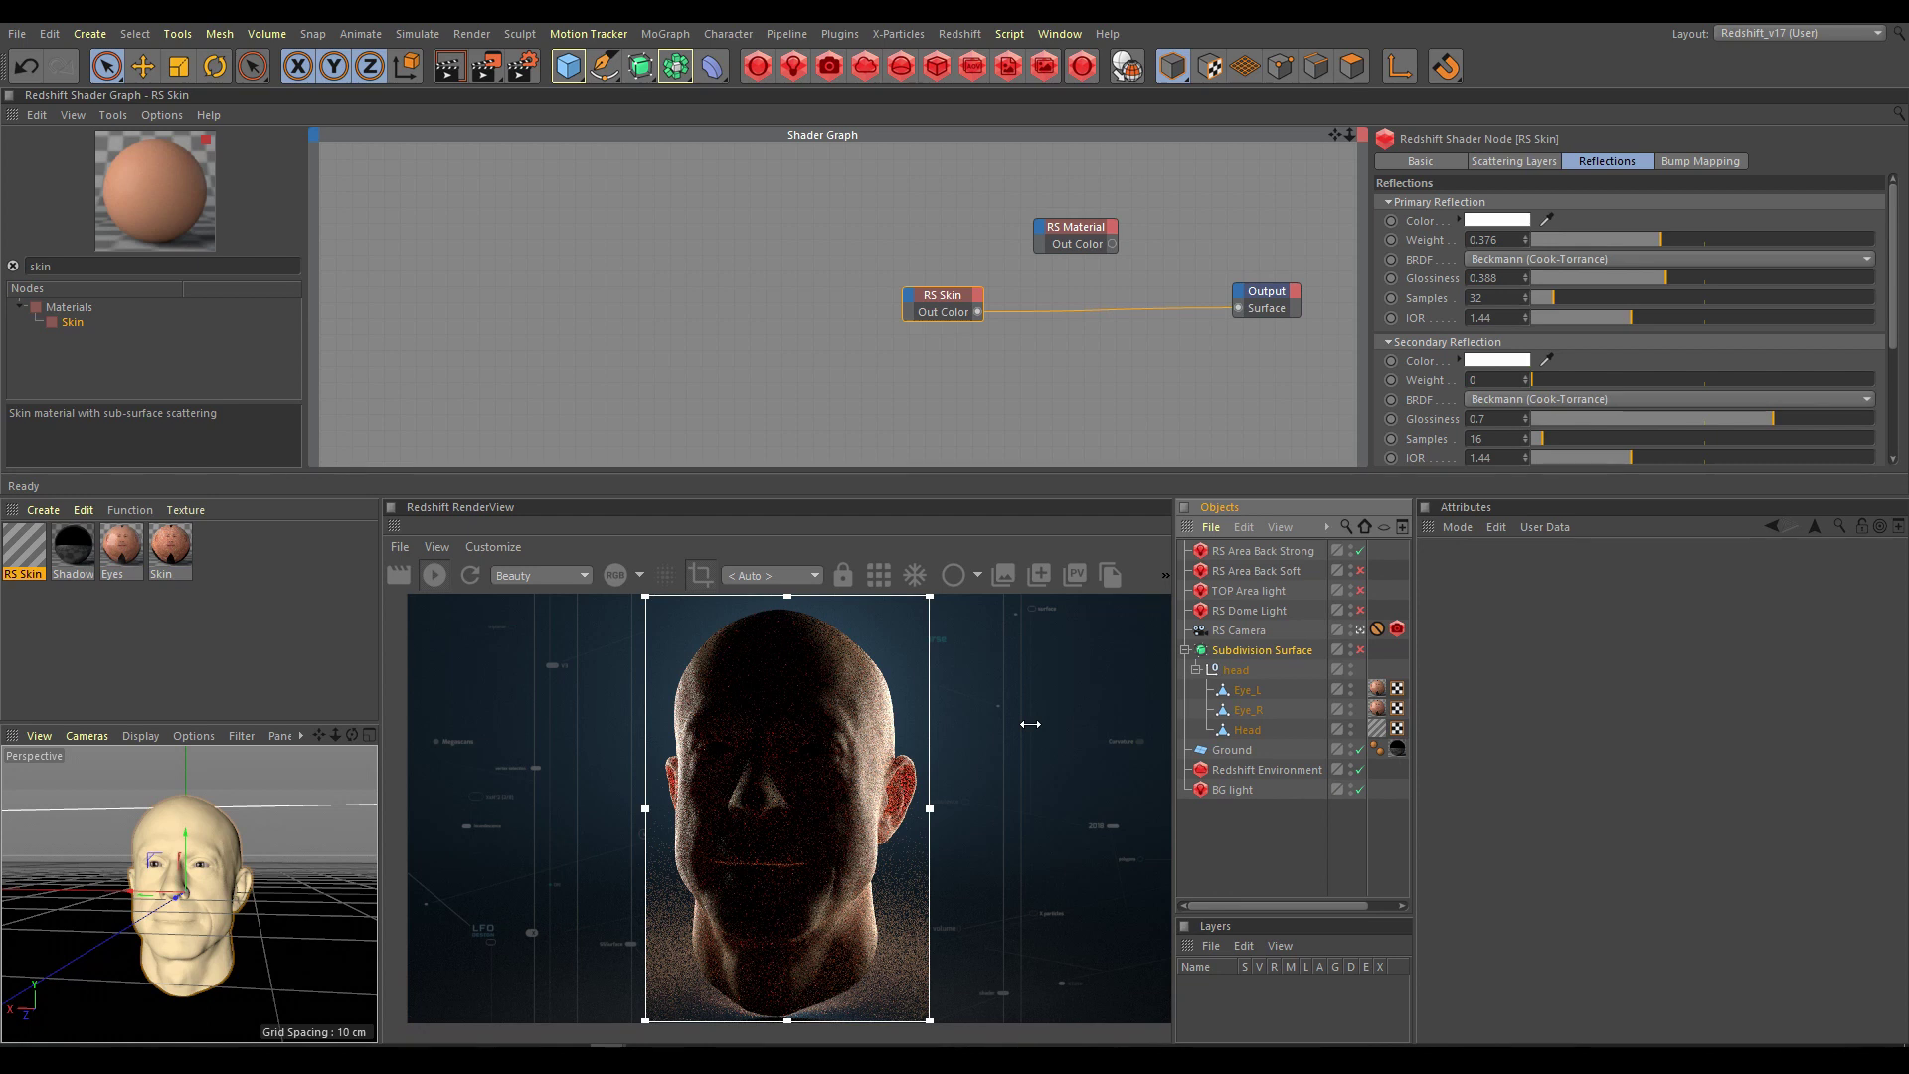
click(1534, 162)
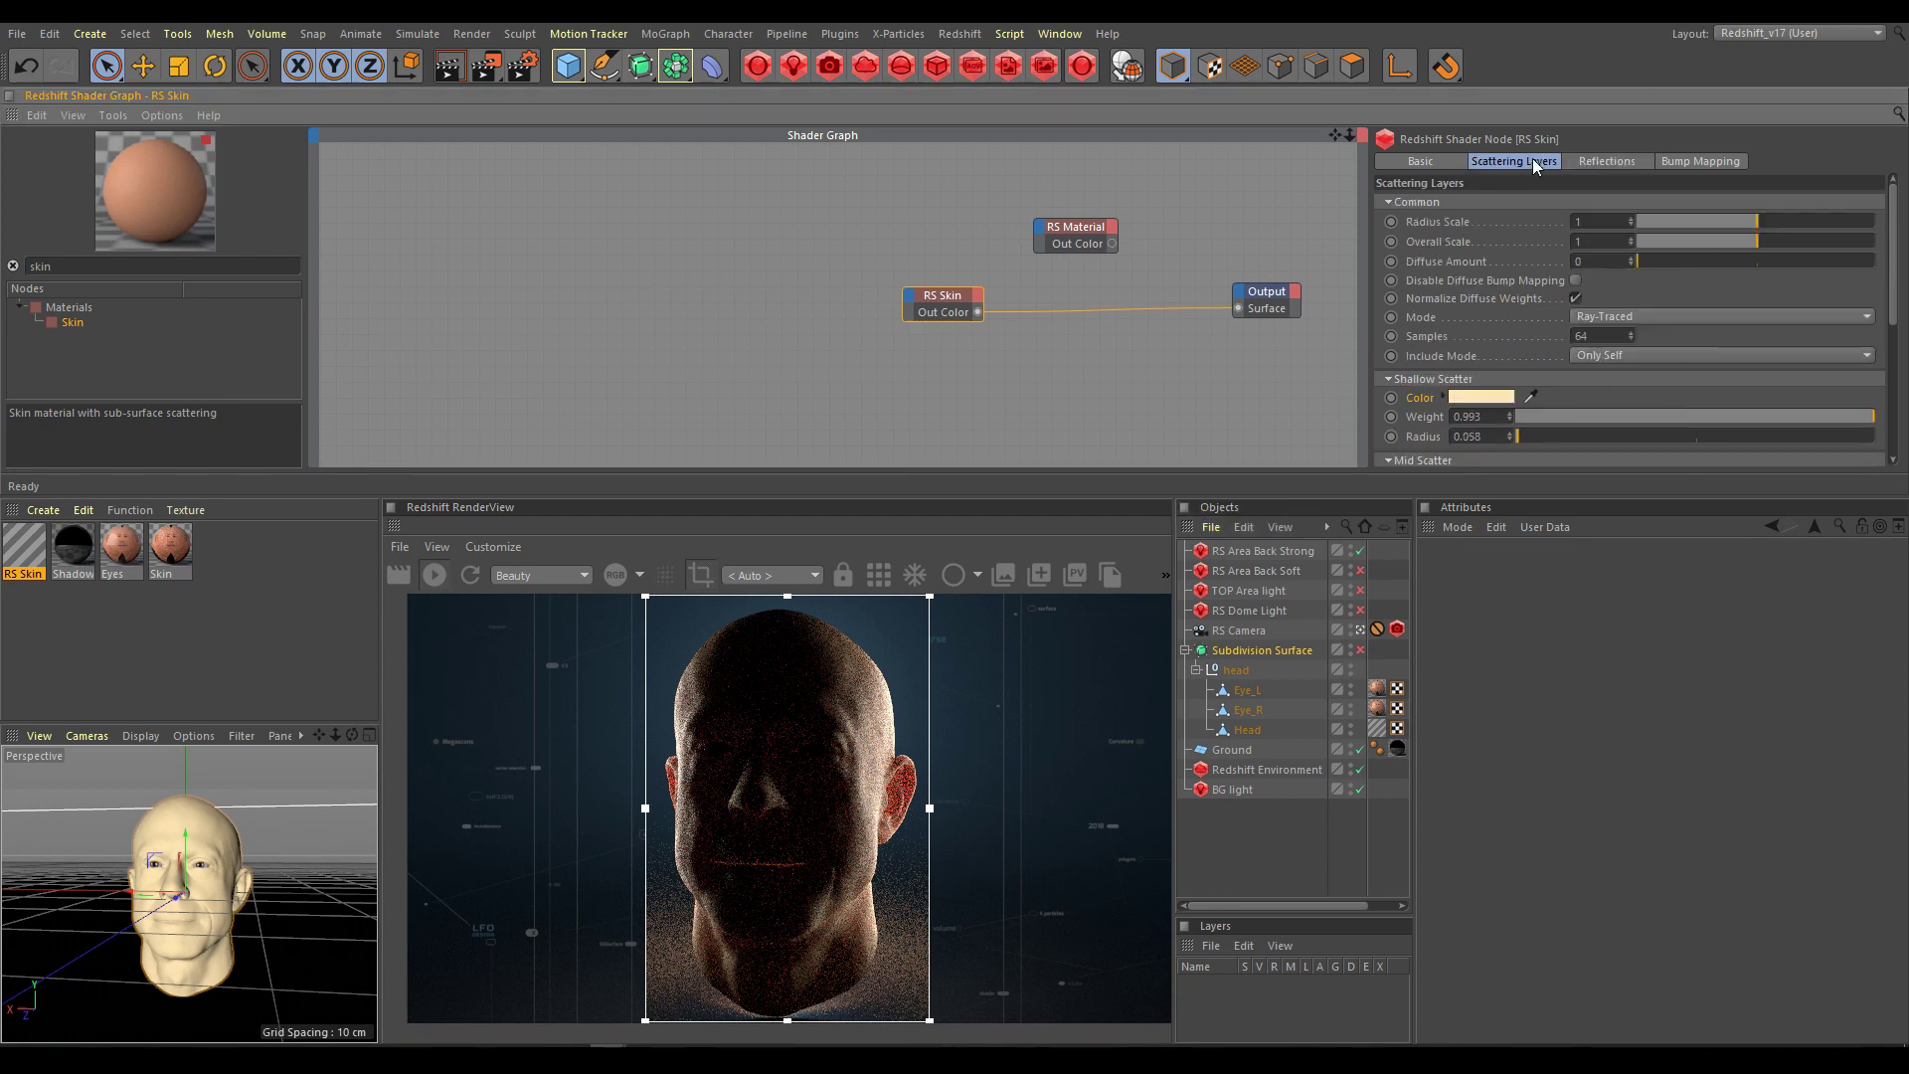
Step: Switch the skin scattering mode to Point-Based and render the view in buckets
click(1637, 316)
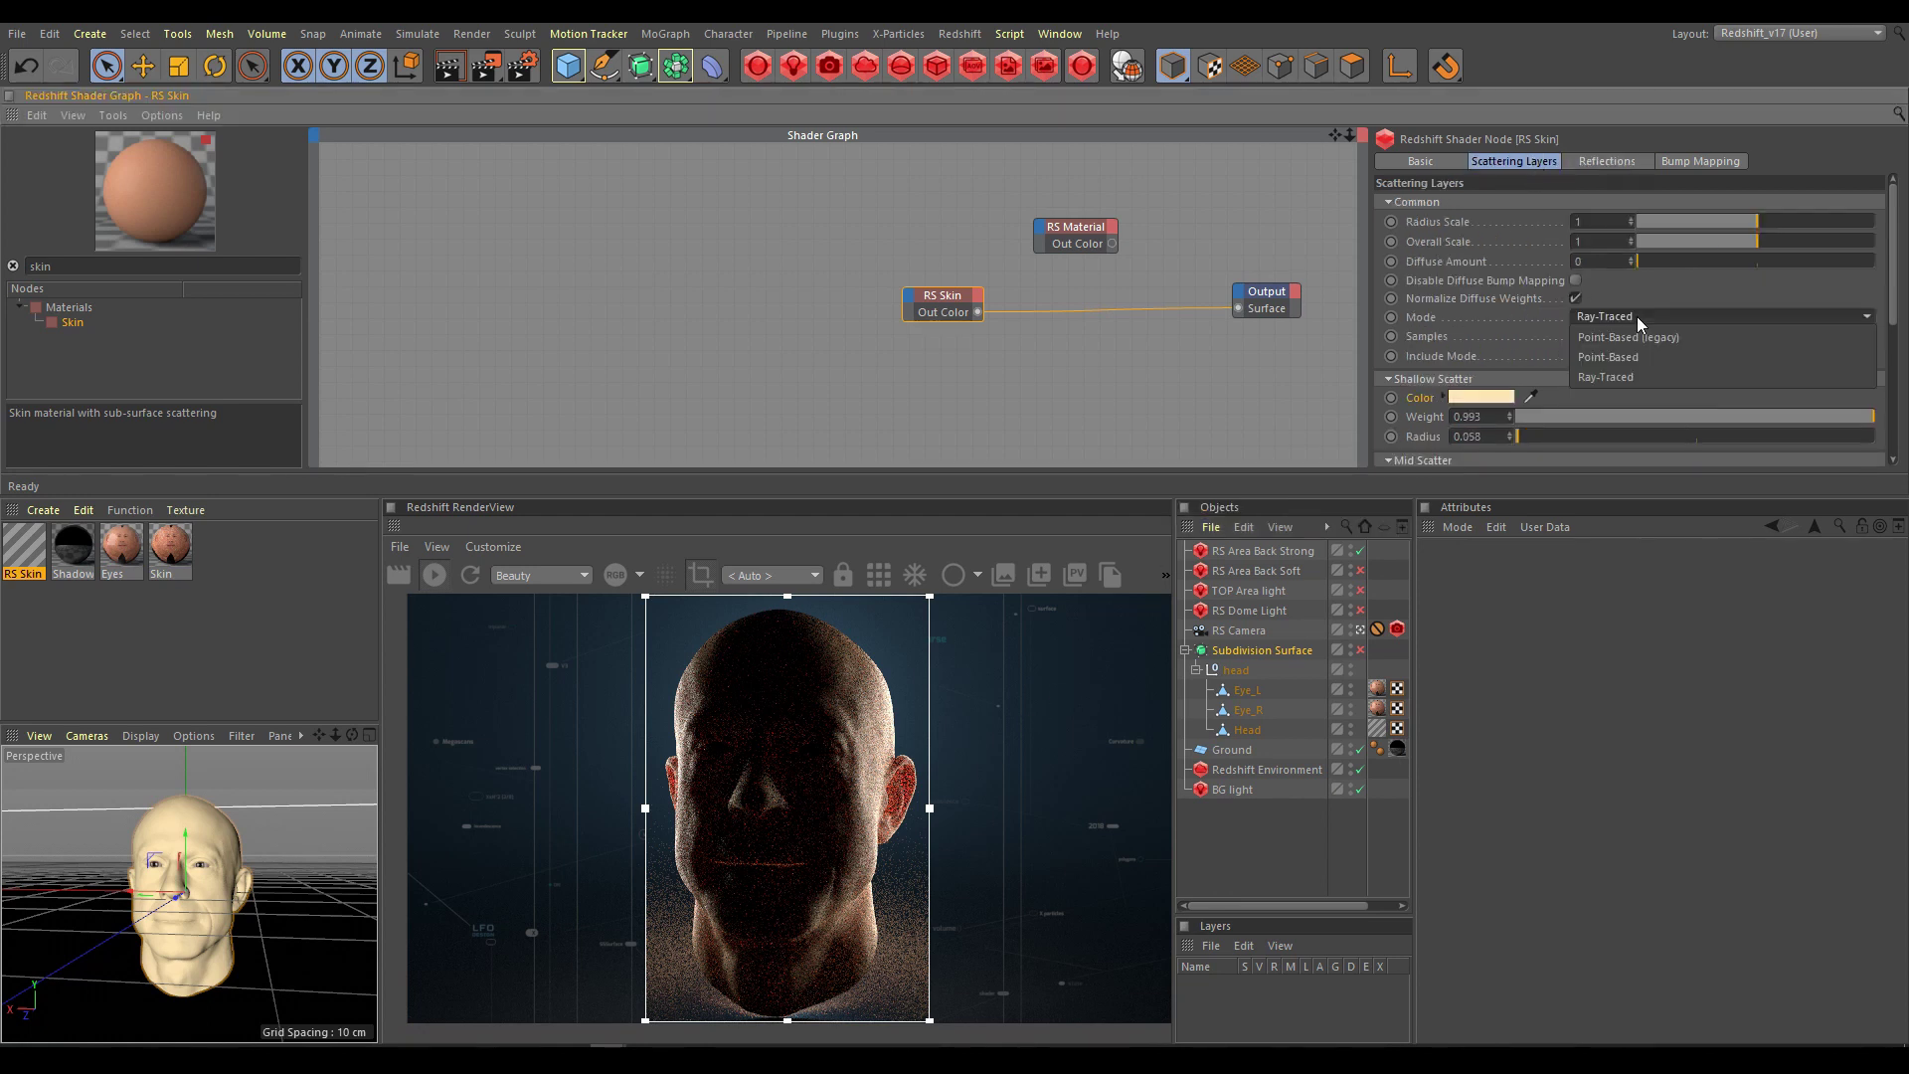
click(1582, 356)
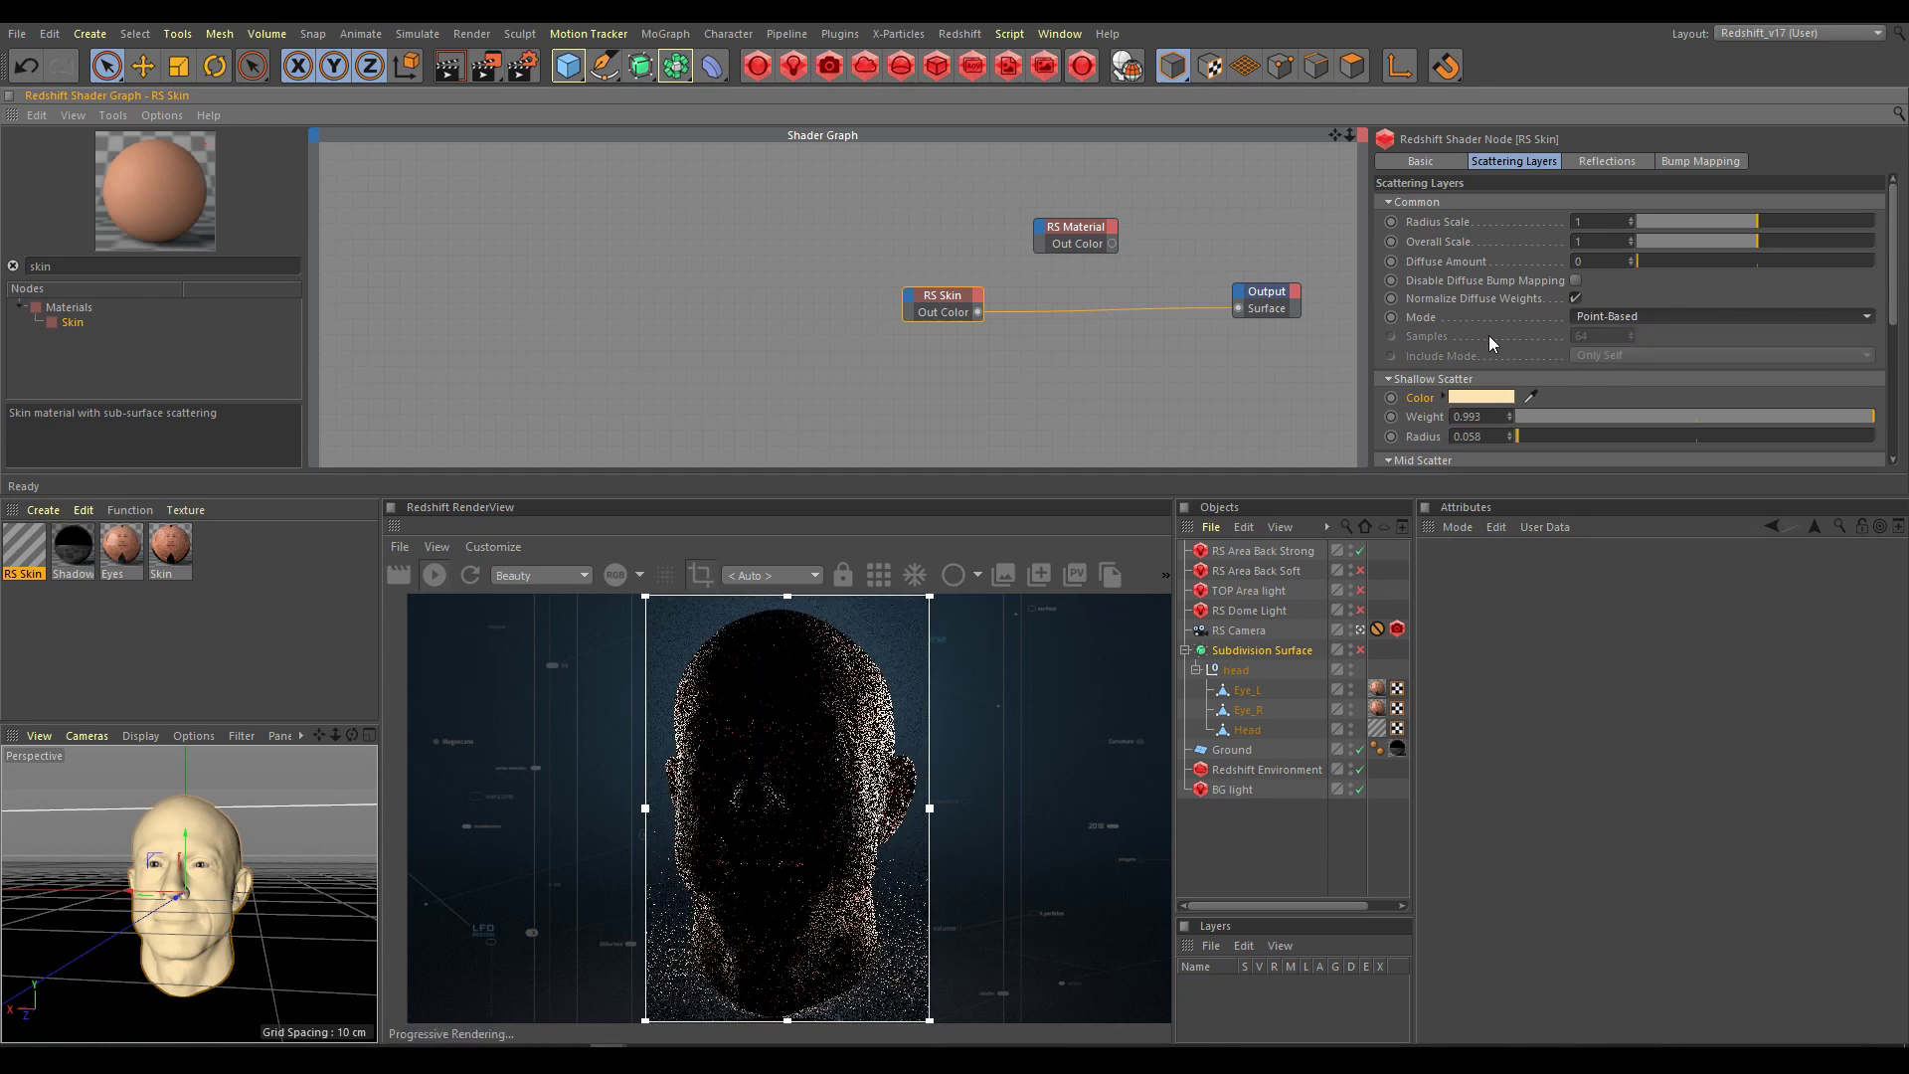
click(880, 576)
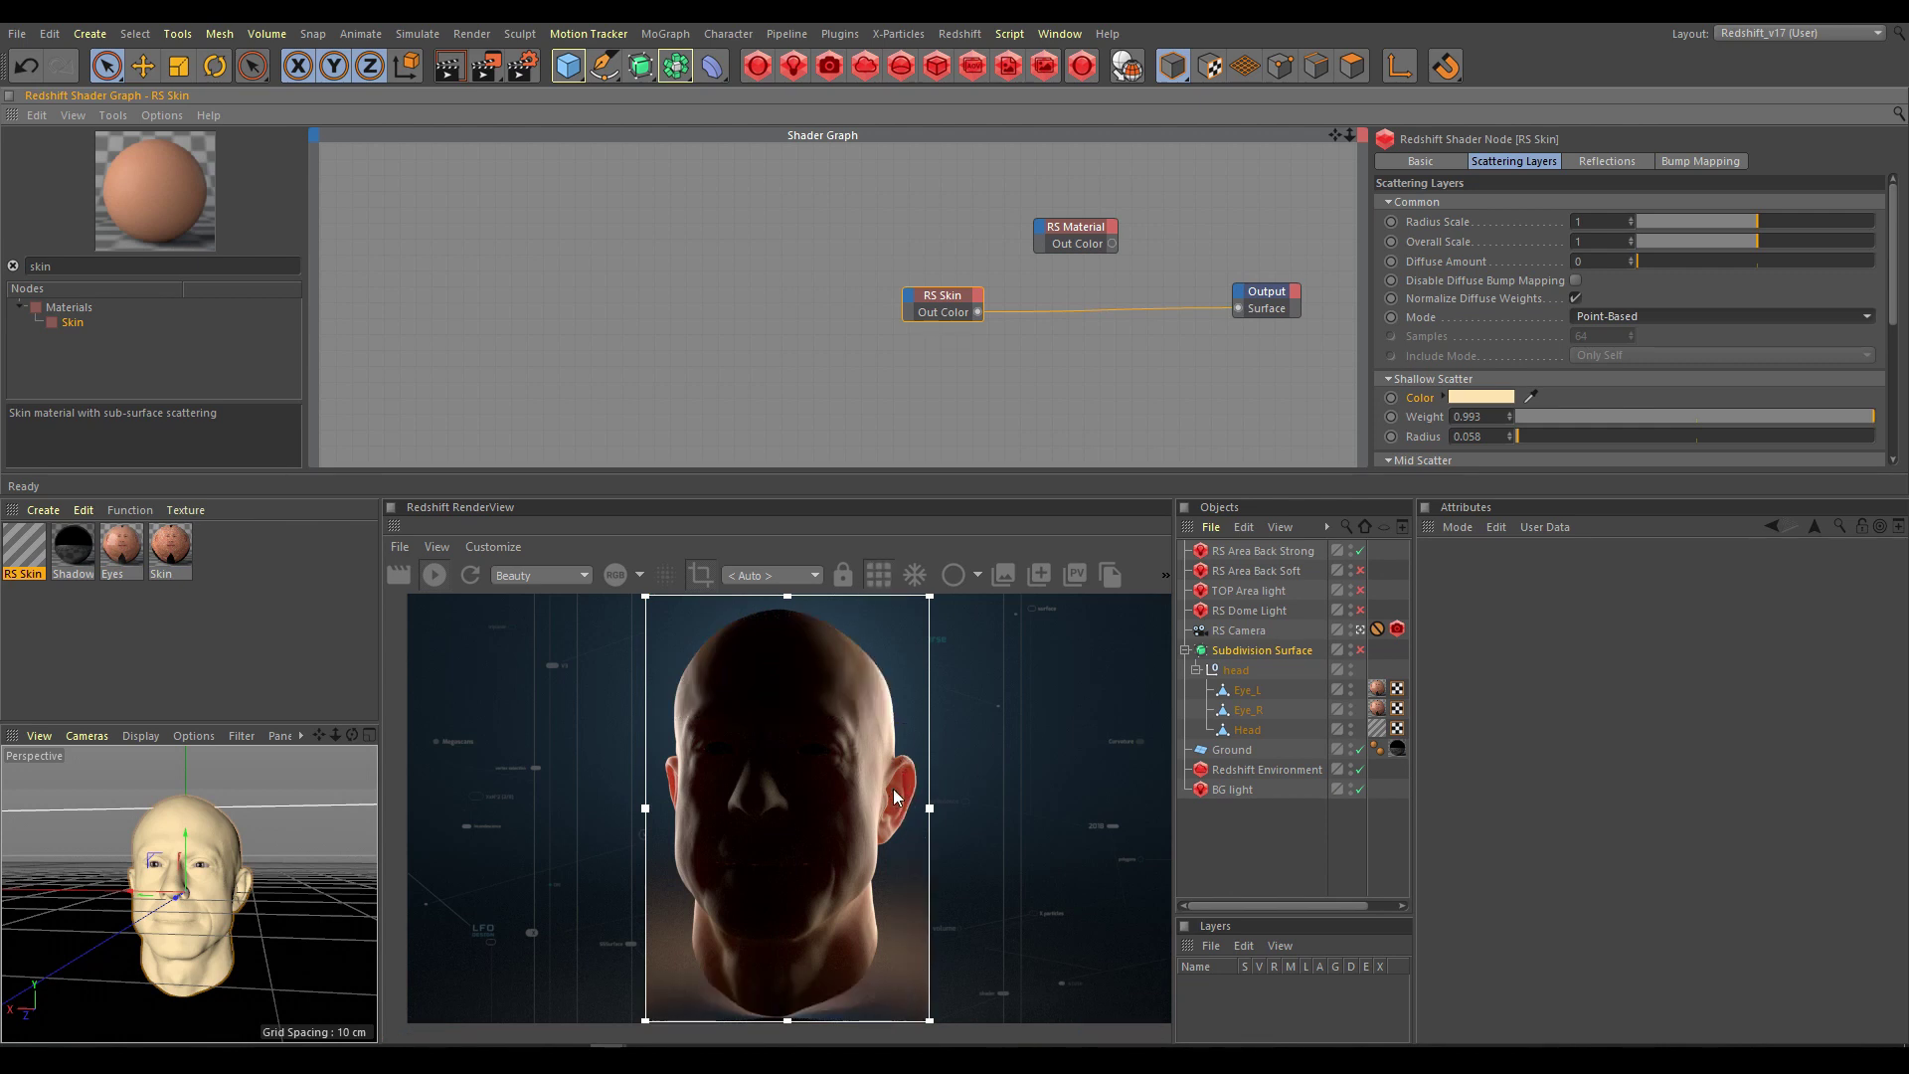
Step: Set deep scatter weight to 0.817 and radius to 1.2, then re-enable the dome light
drag(1893, 316, 1896, 424)
drag(1545, 353, 1542, 353)
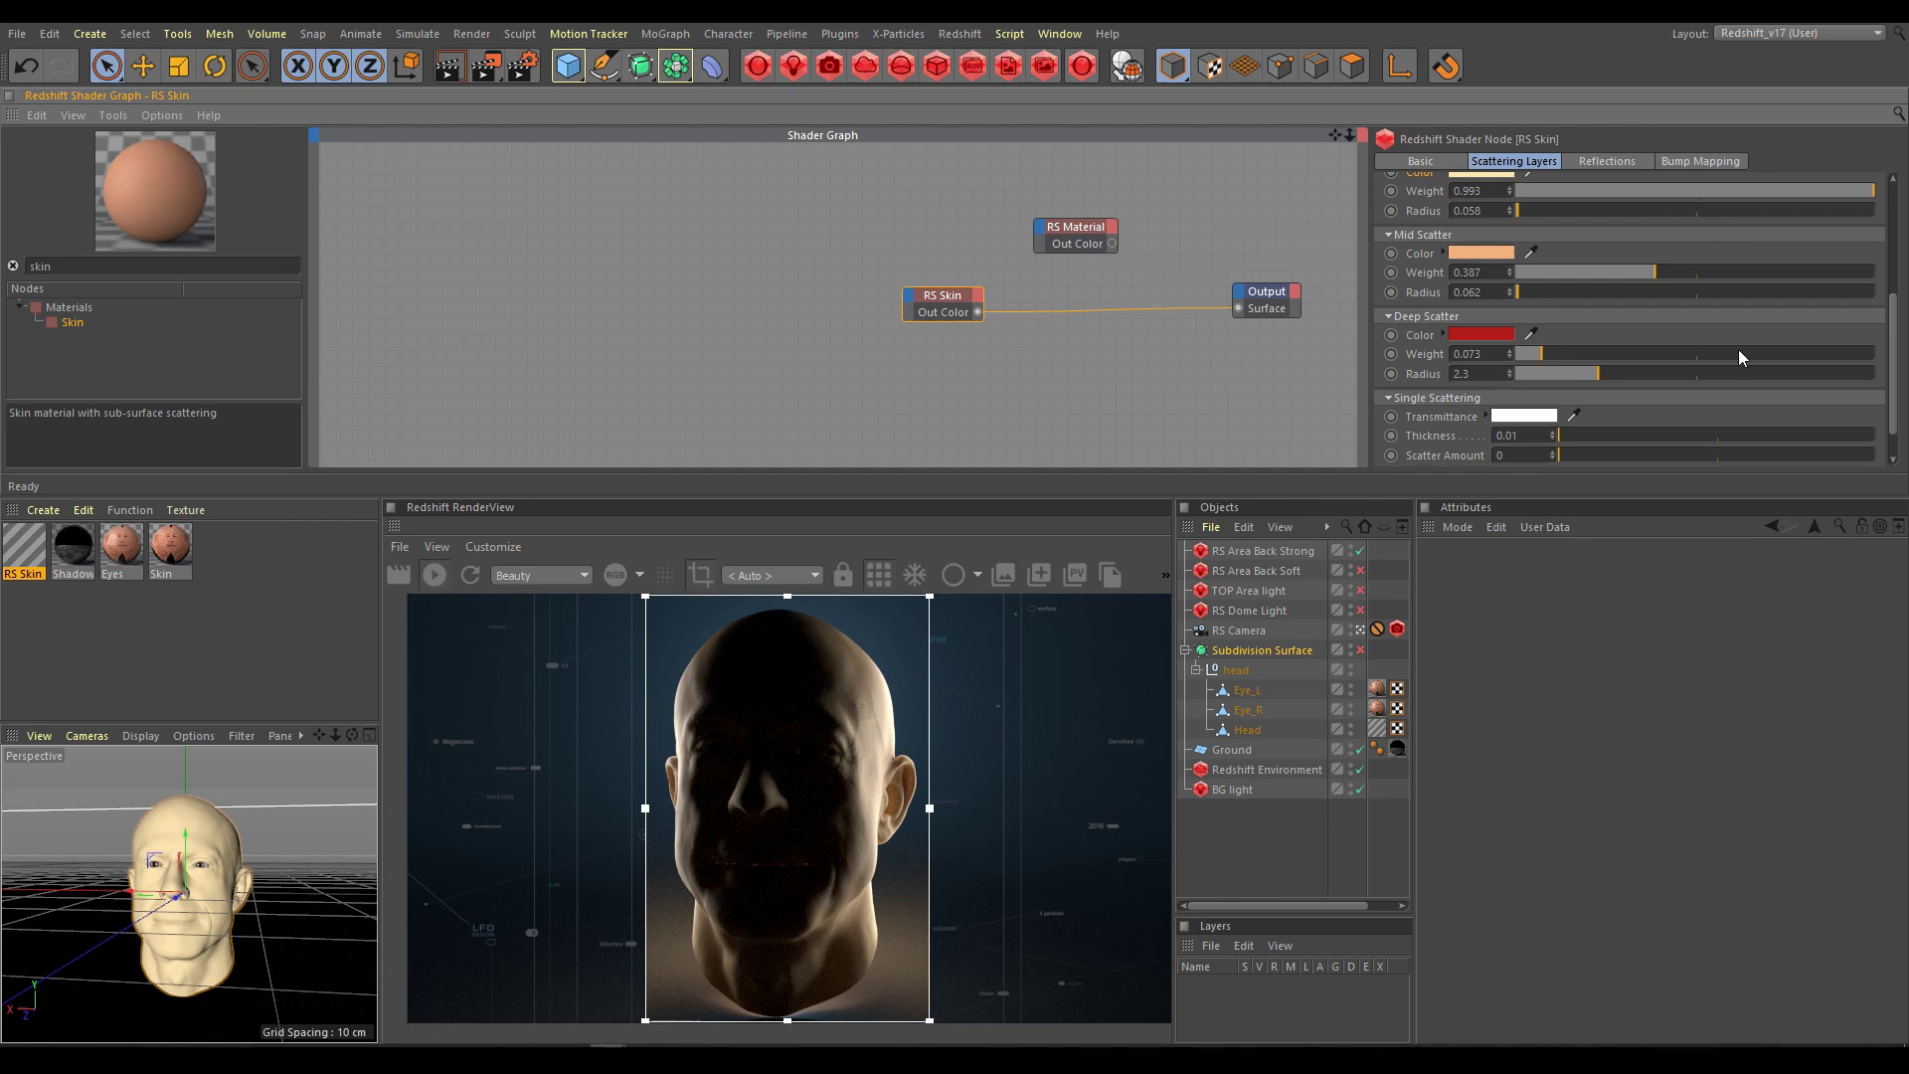
click(1811, 354)
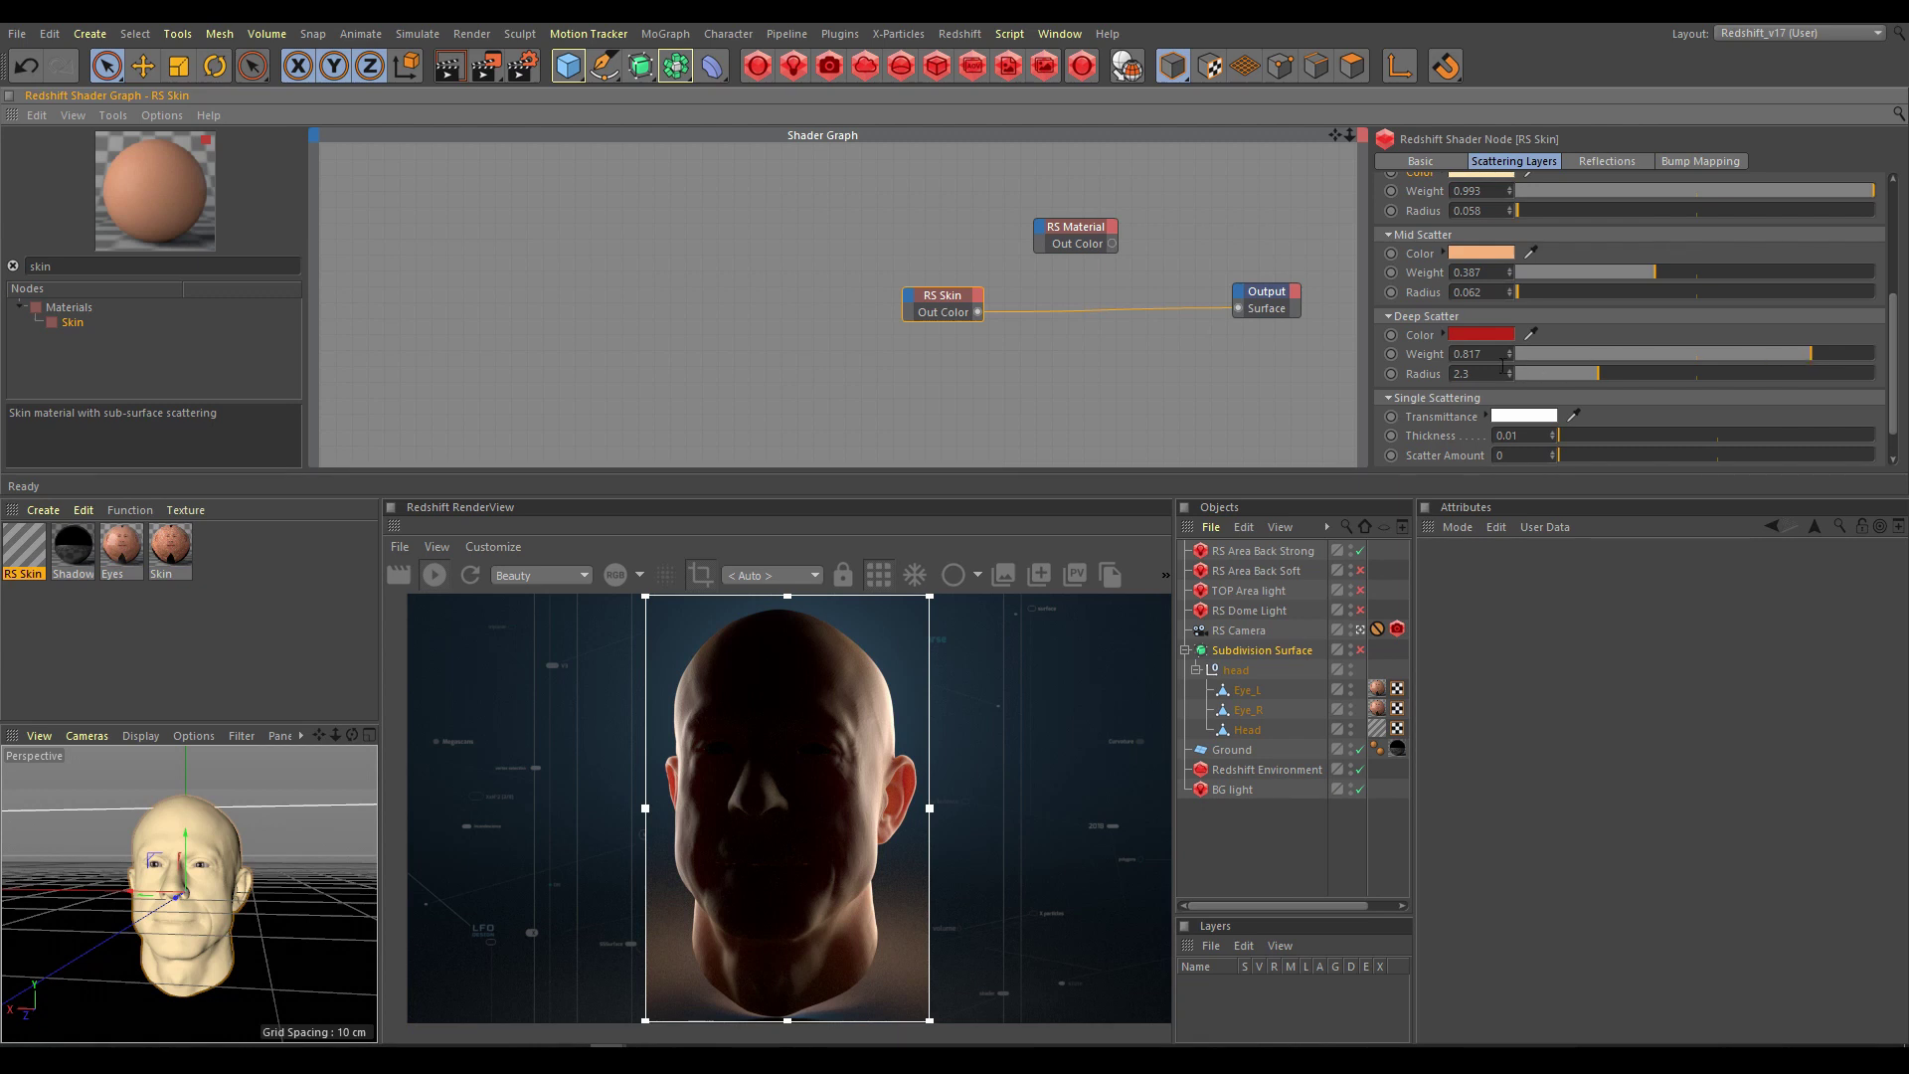
click(1470, 373)
text(1.2)
key(Return)
click(1360, 609)
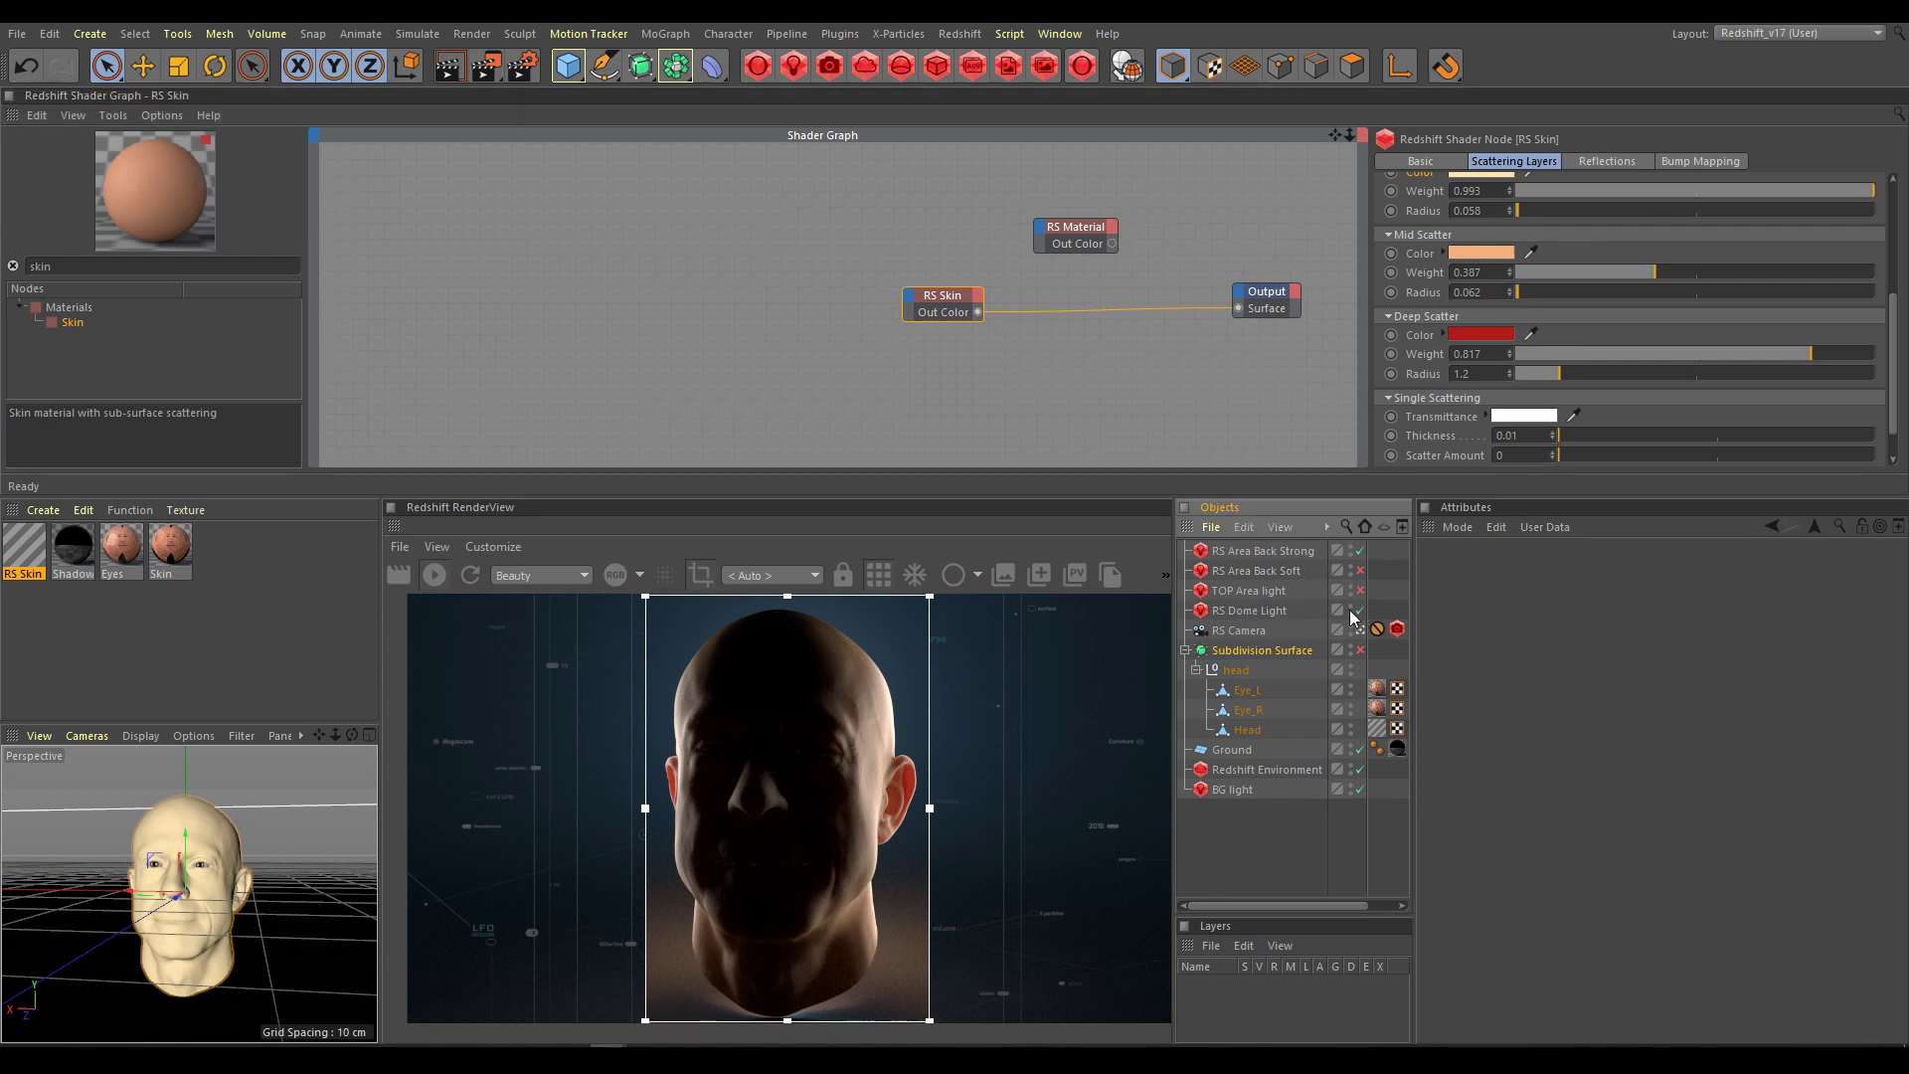
click(1248, 611)
Step: Set the RS Dome Light exposure to -4
click(1524, 921)
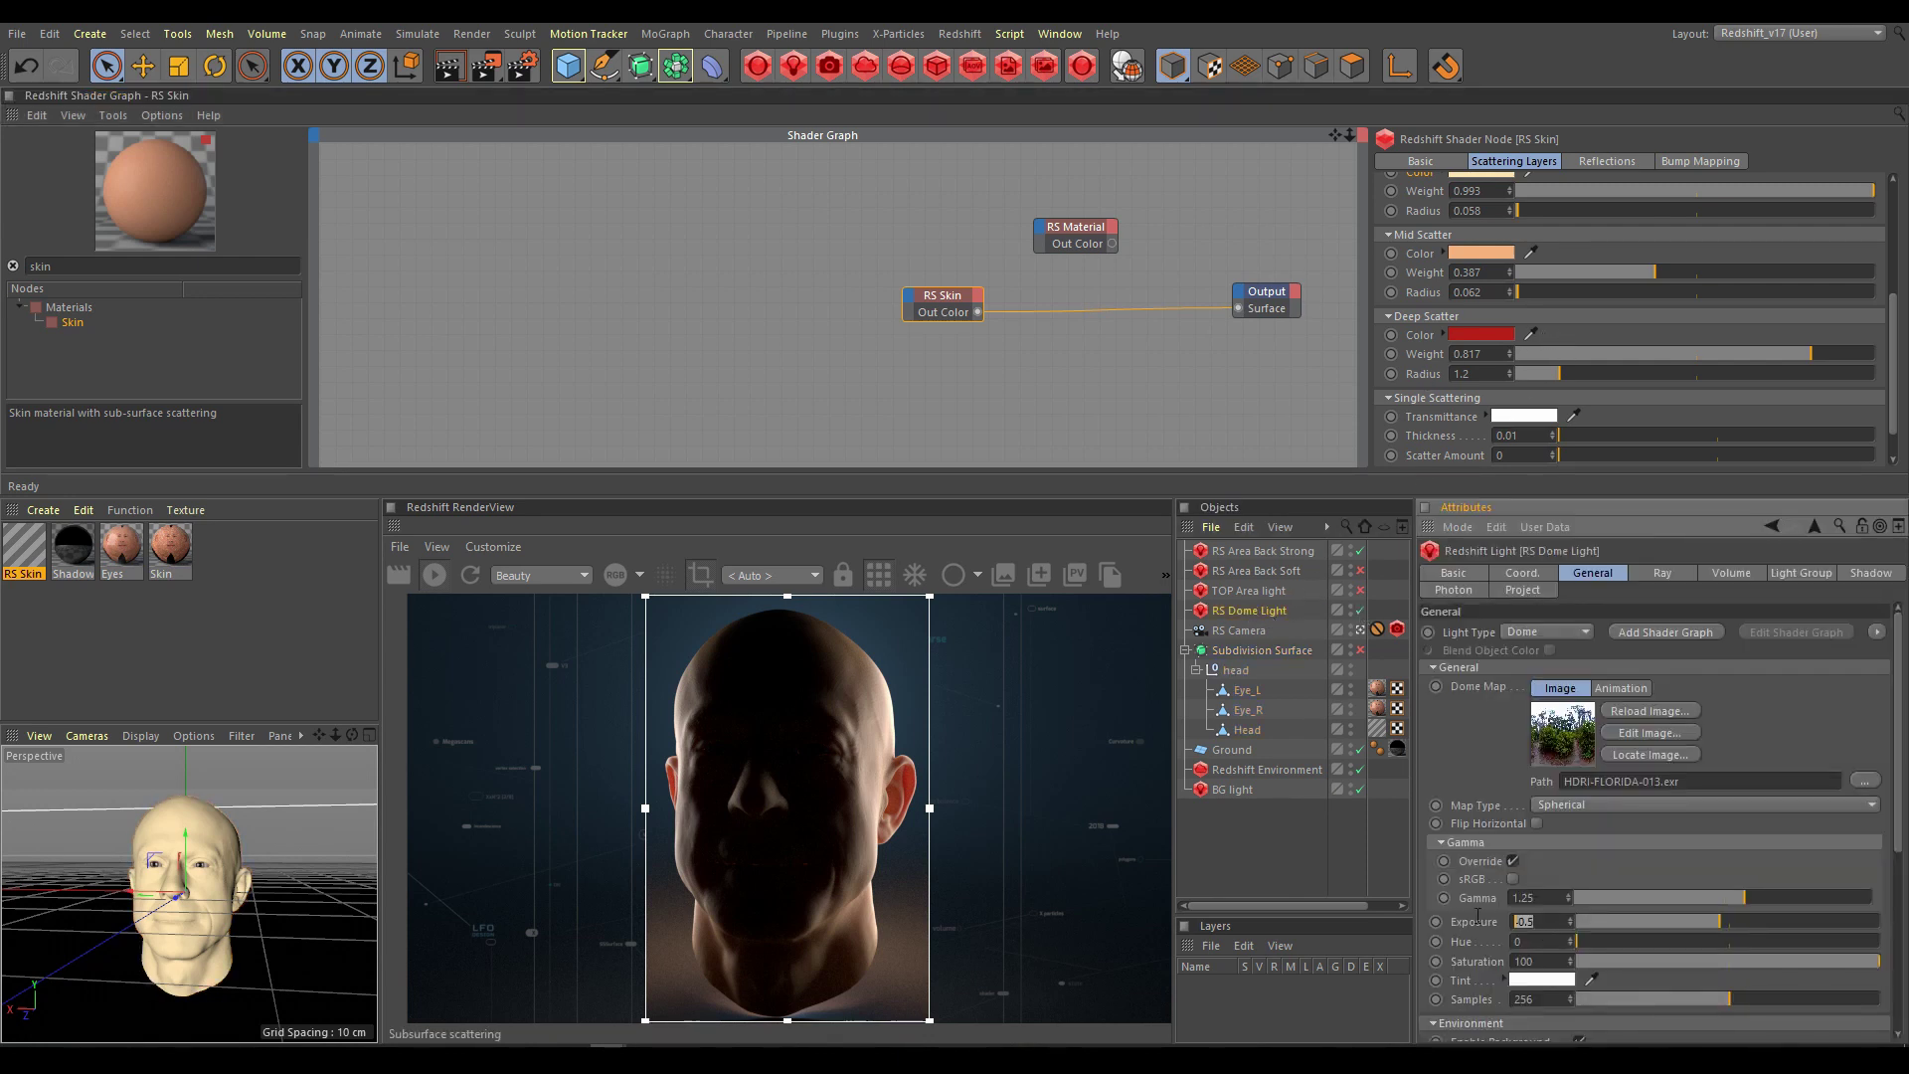
text(-4)
key(Return)
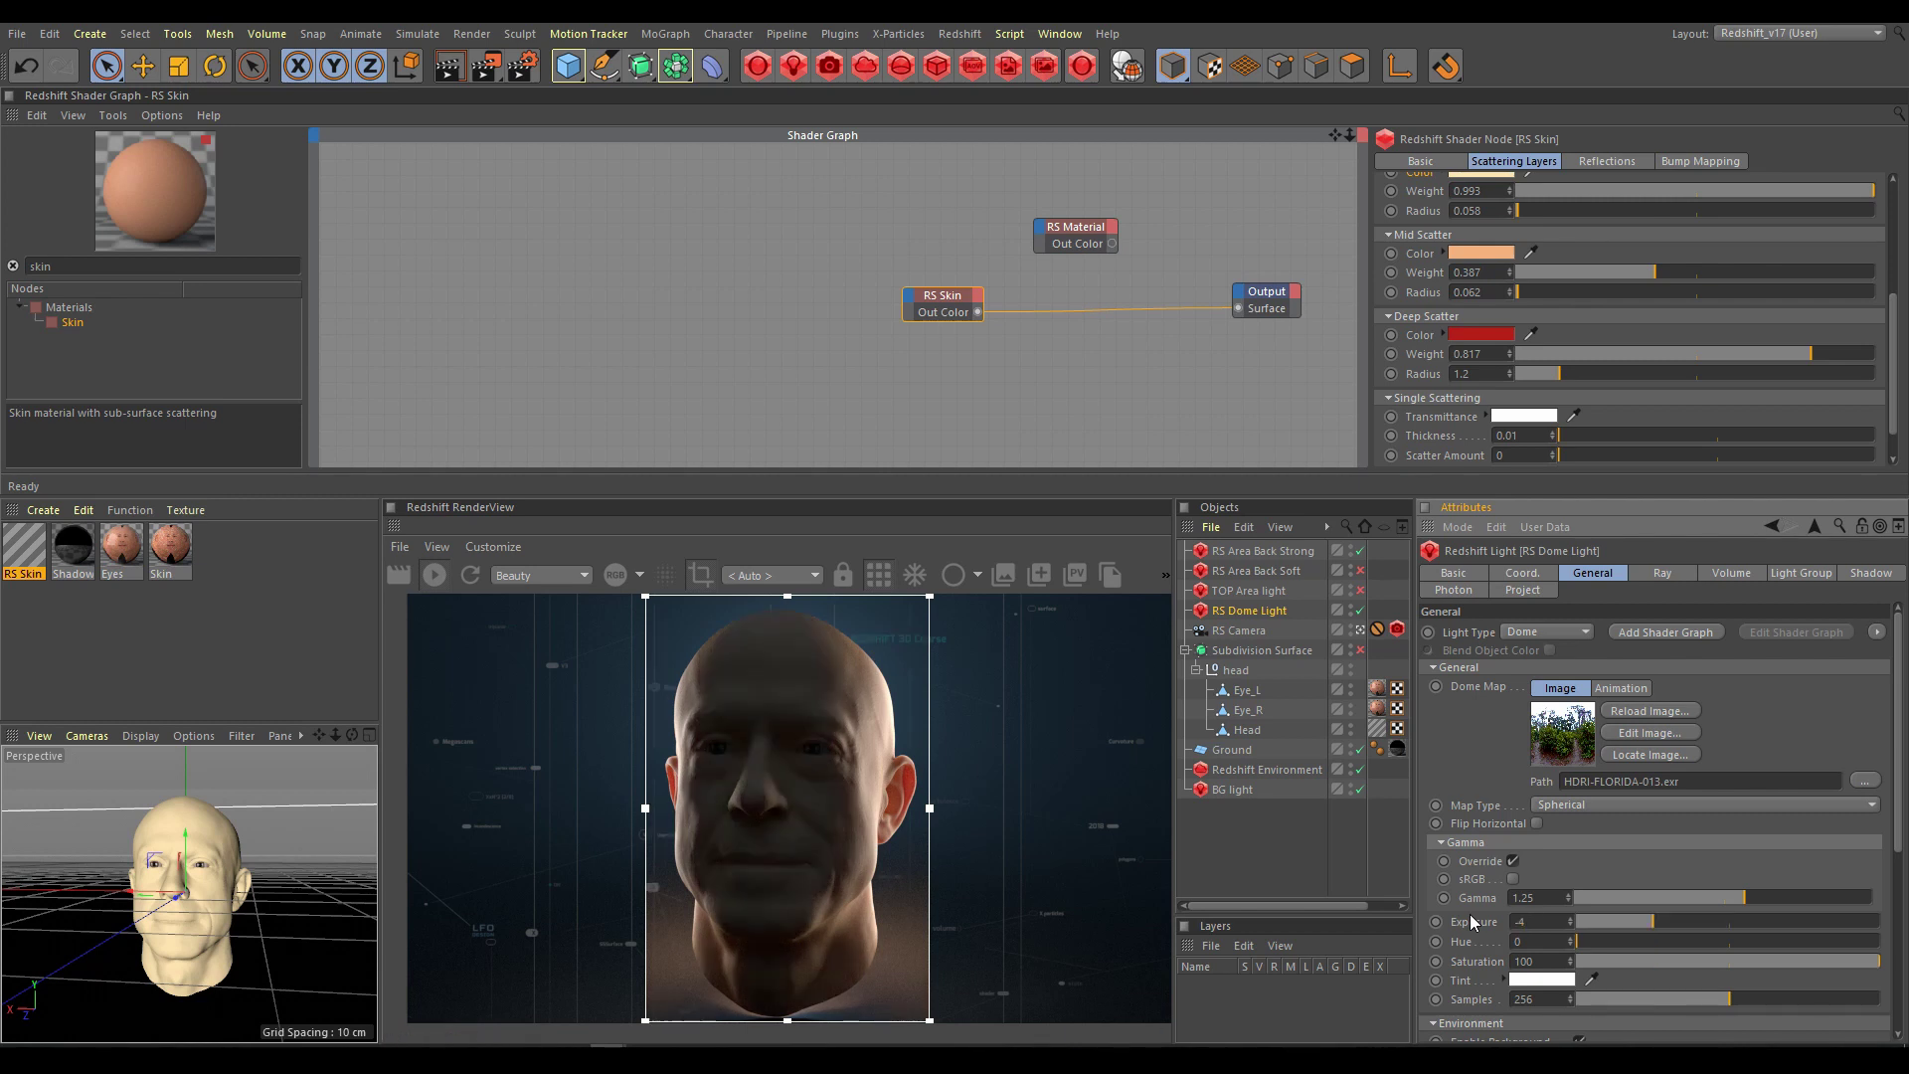
Step: Review the Redshift GI, subsurface scattering and sharpen filter render settings, then close them
click(524, 68)
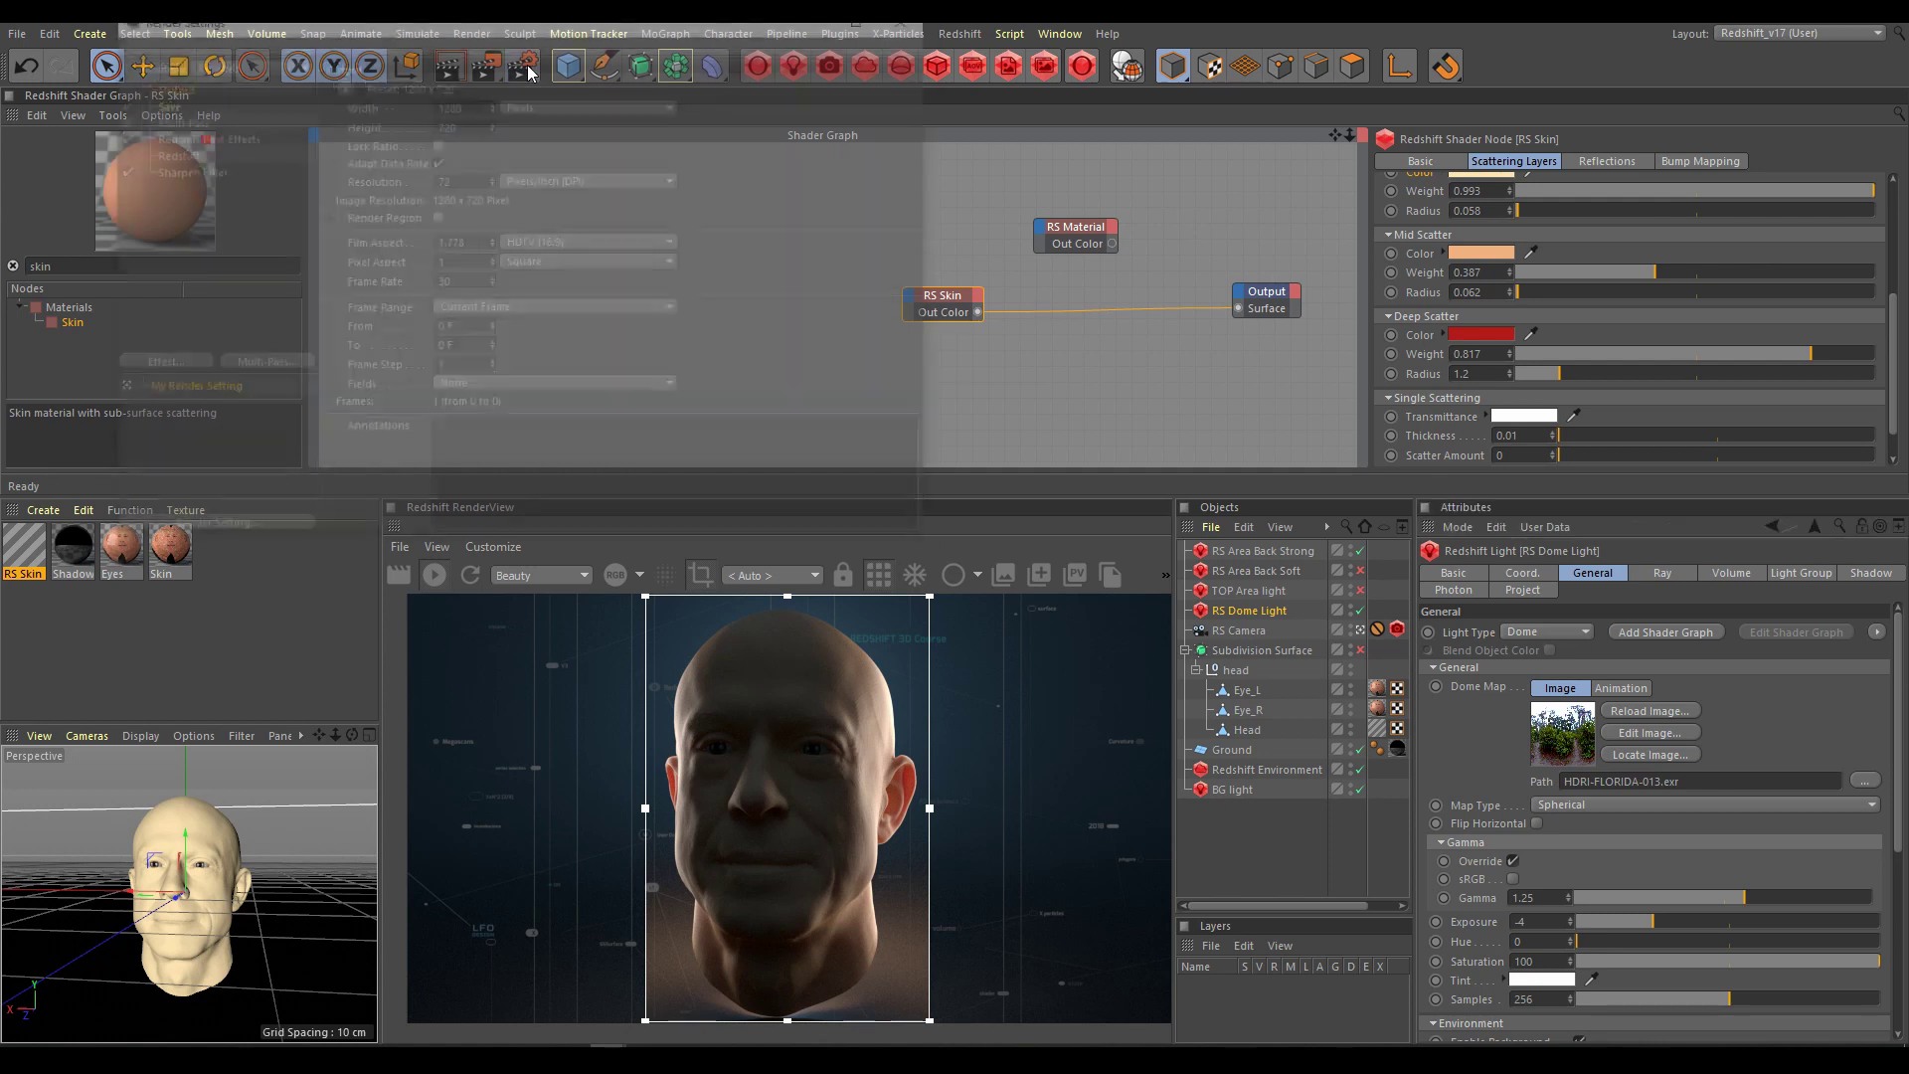
click(172, 154)
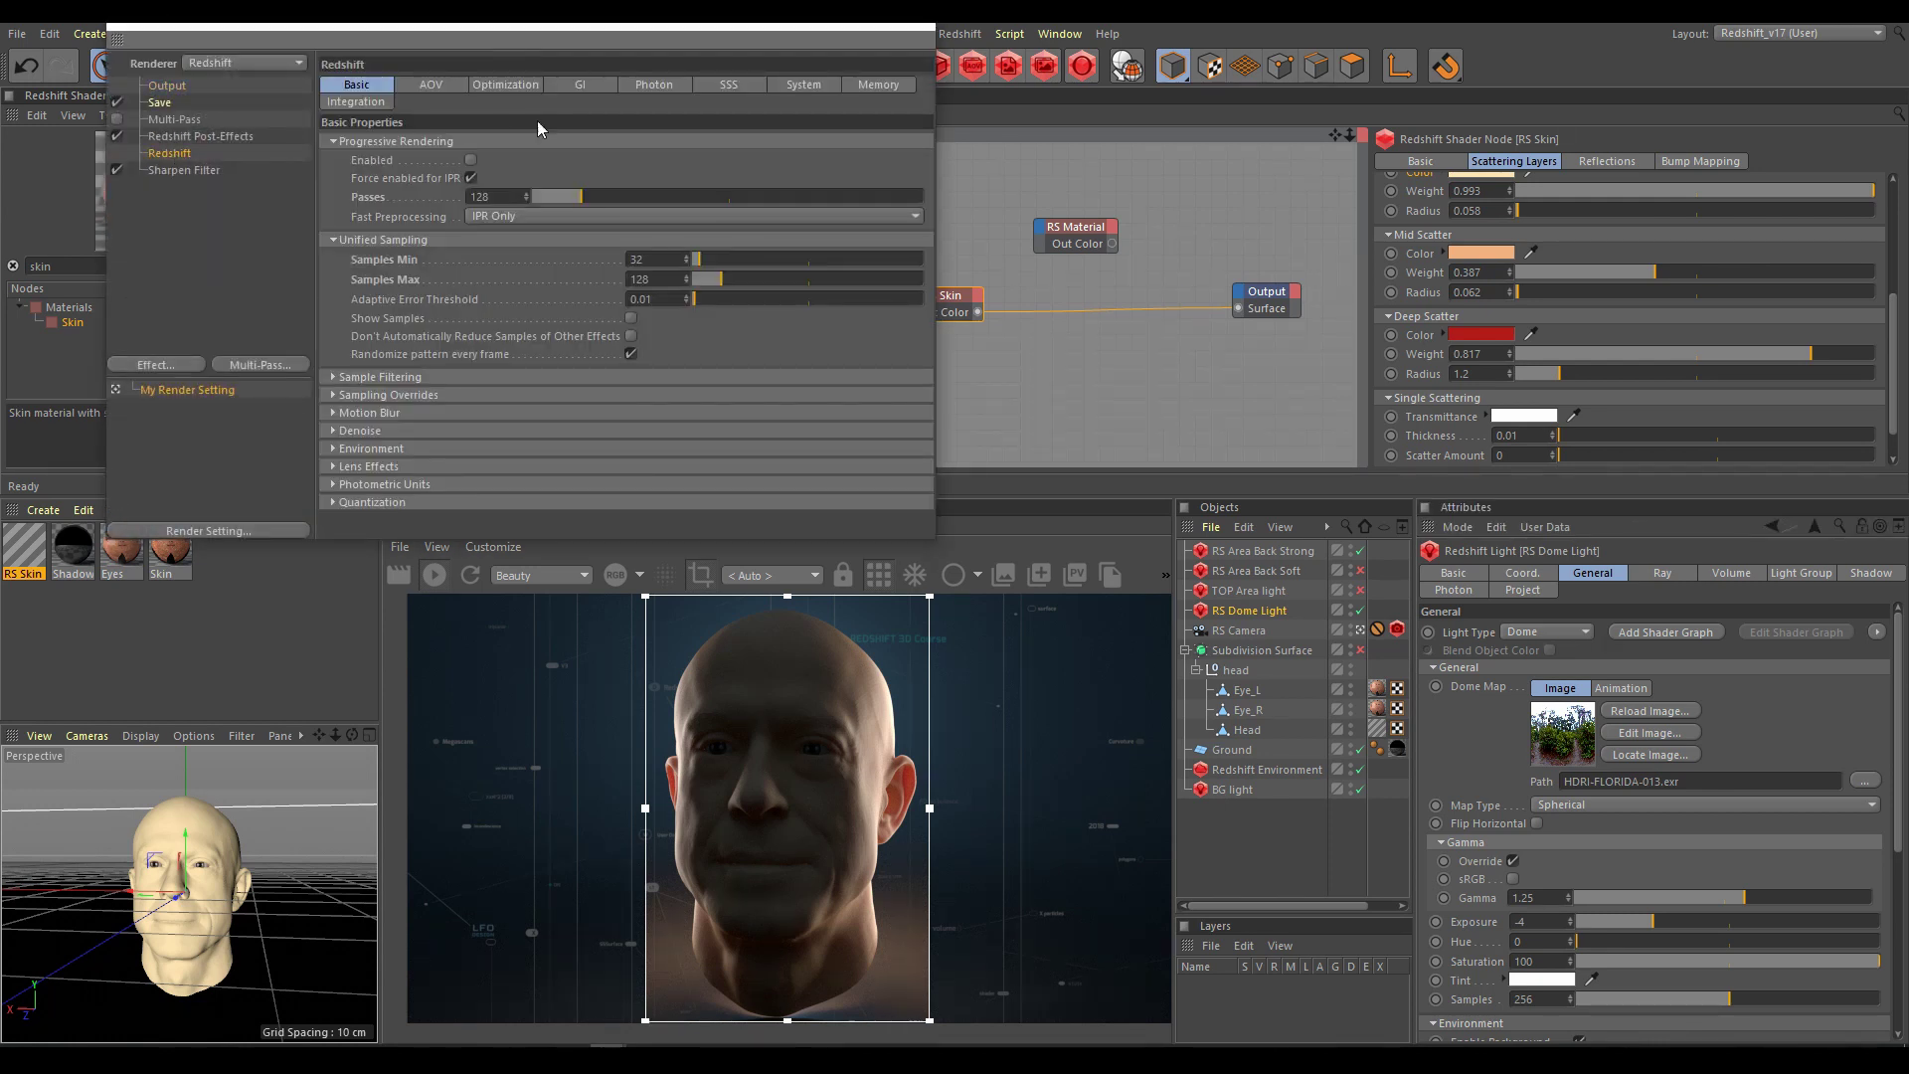
click(583, 85)
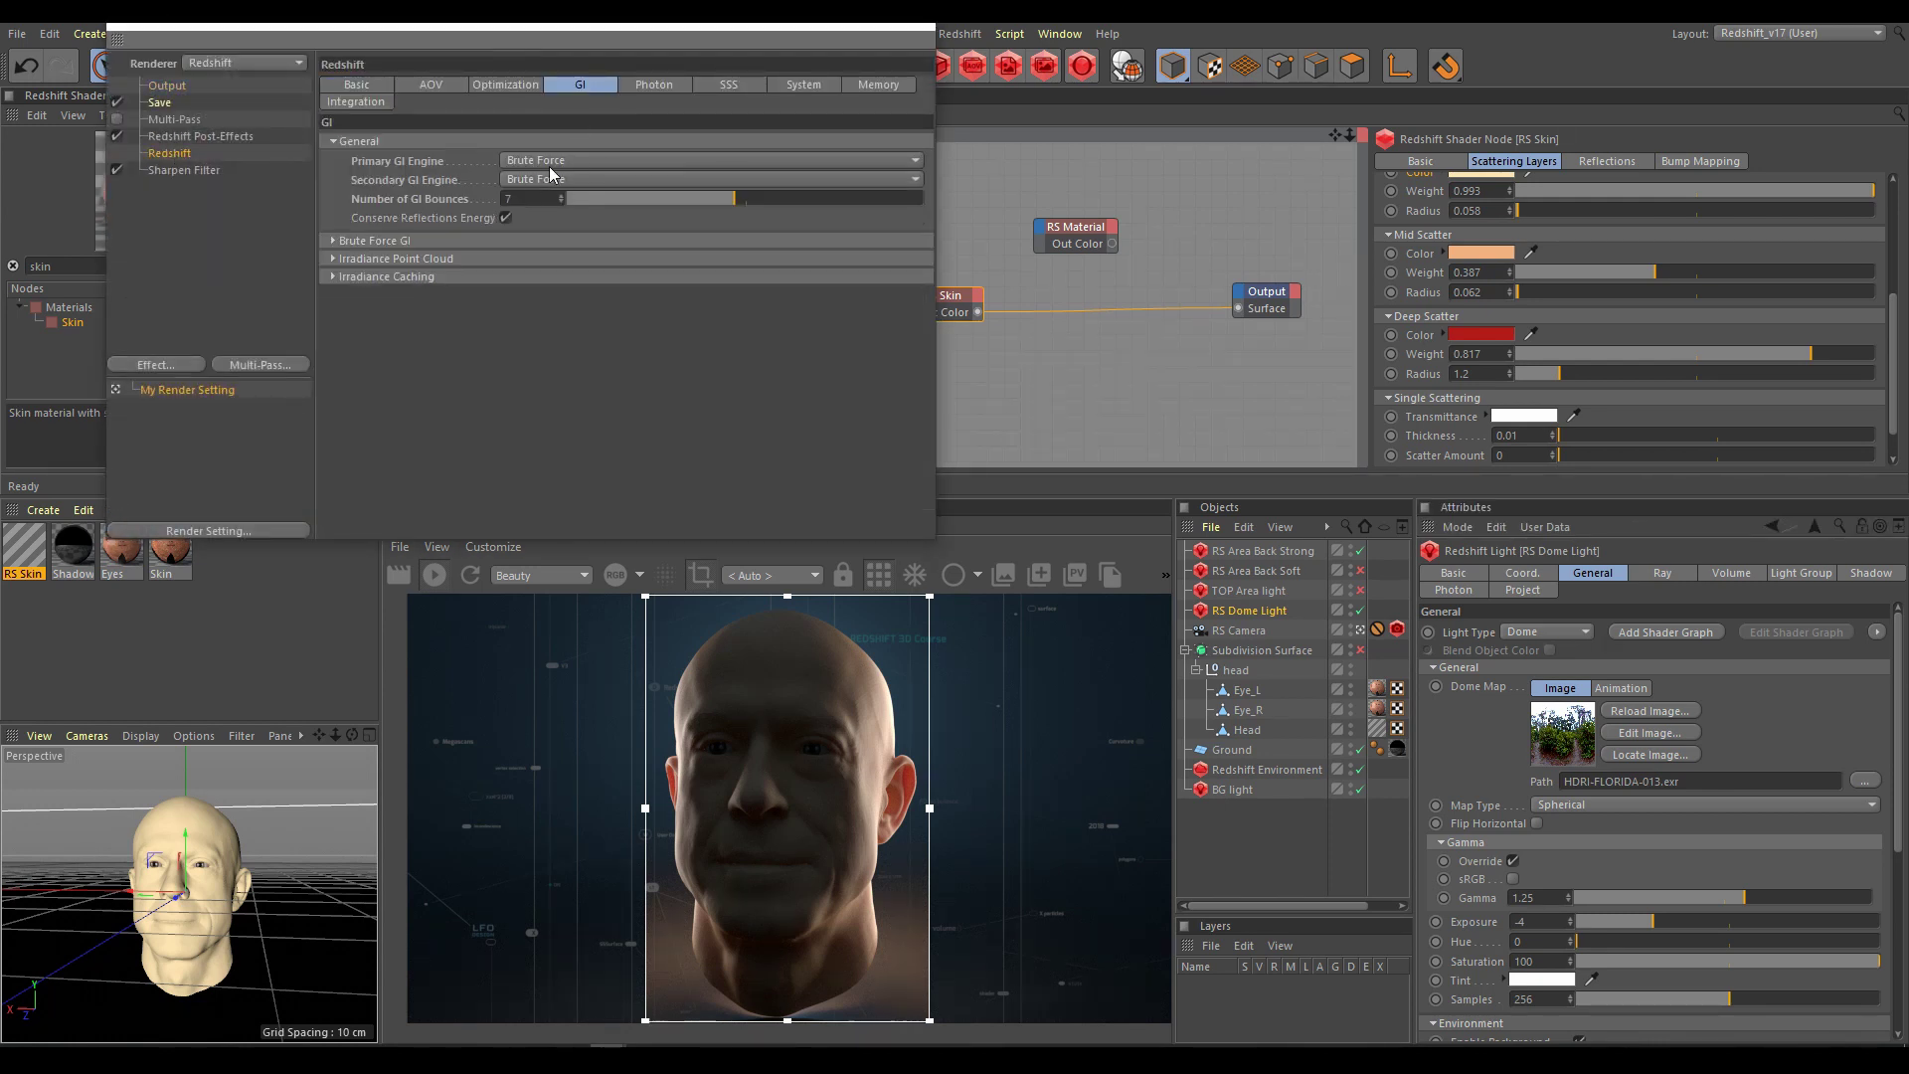
click(740, 85)
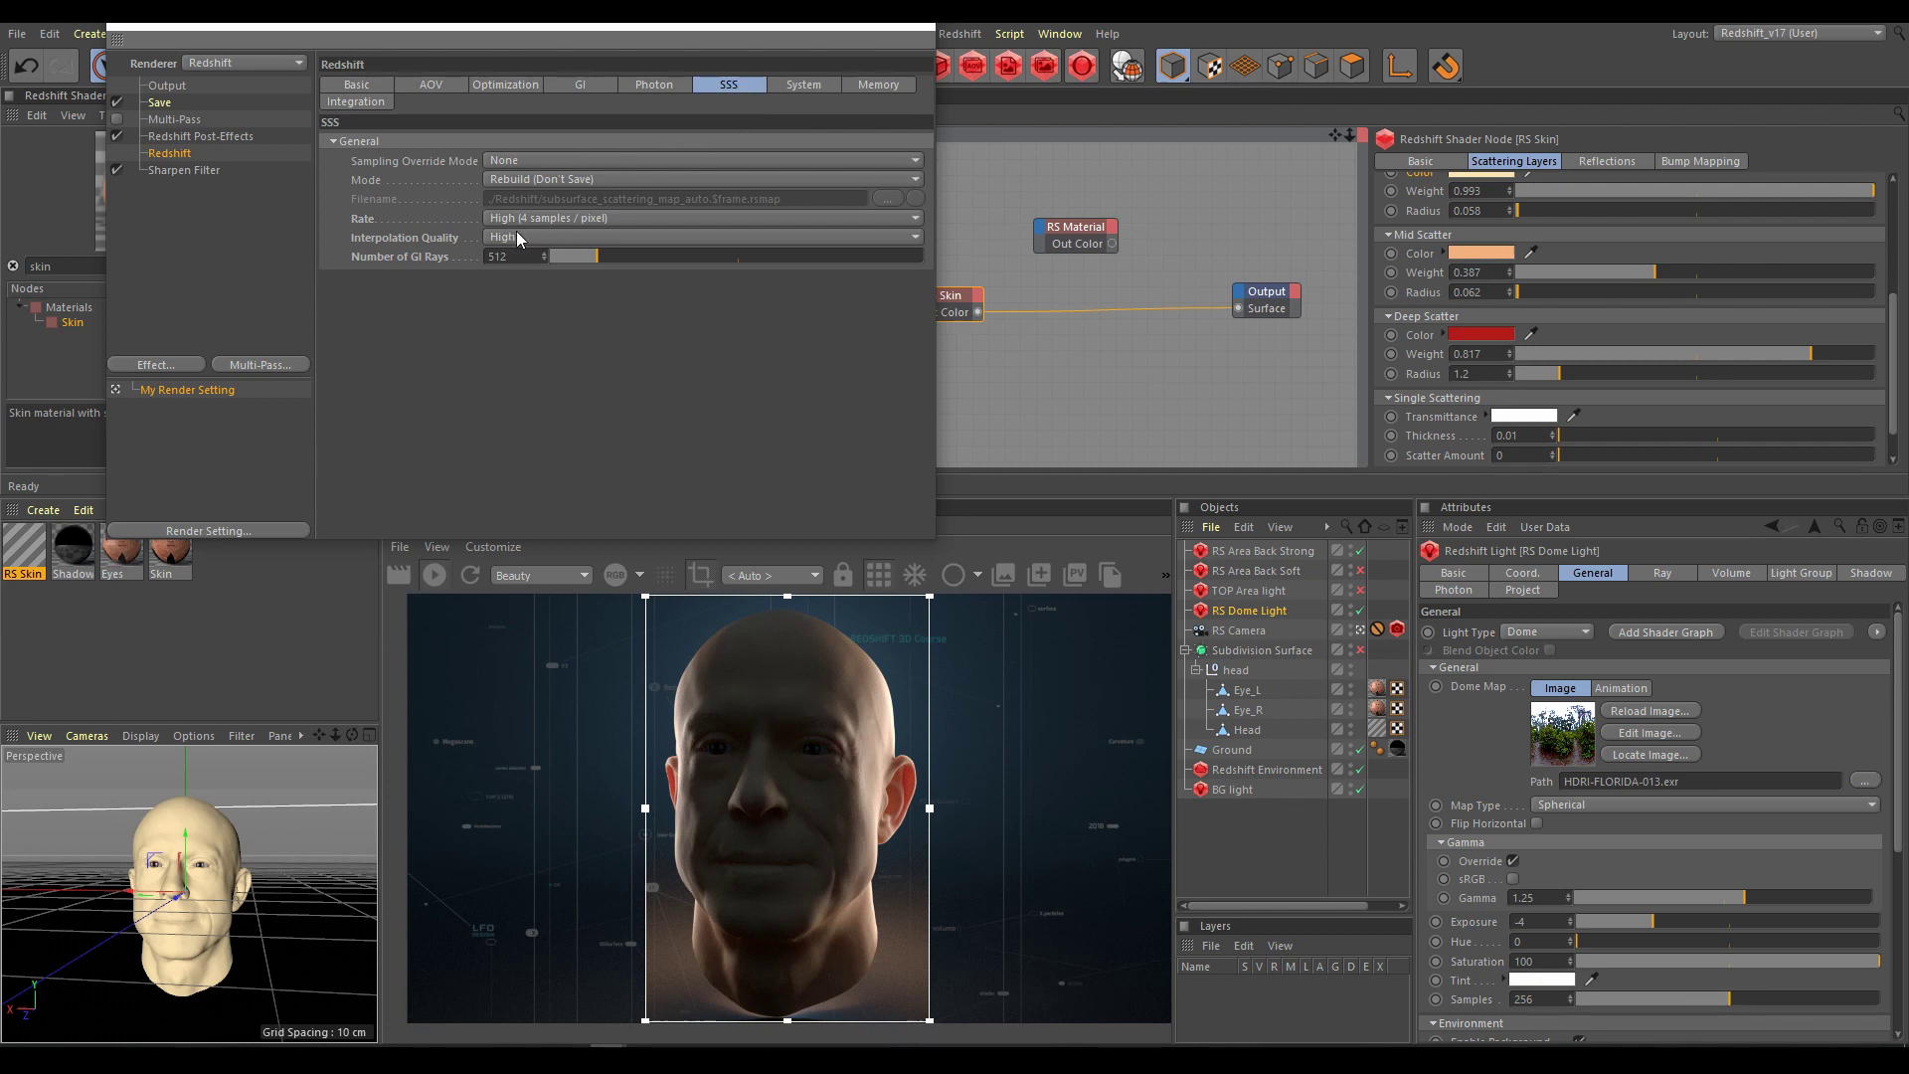
click(191, 170)
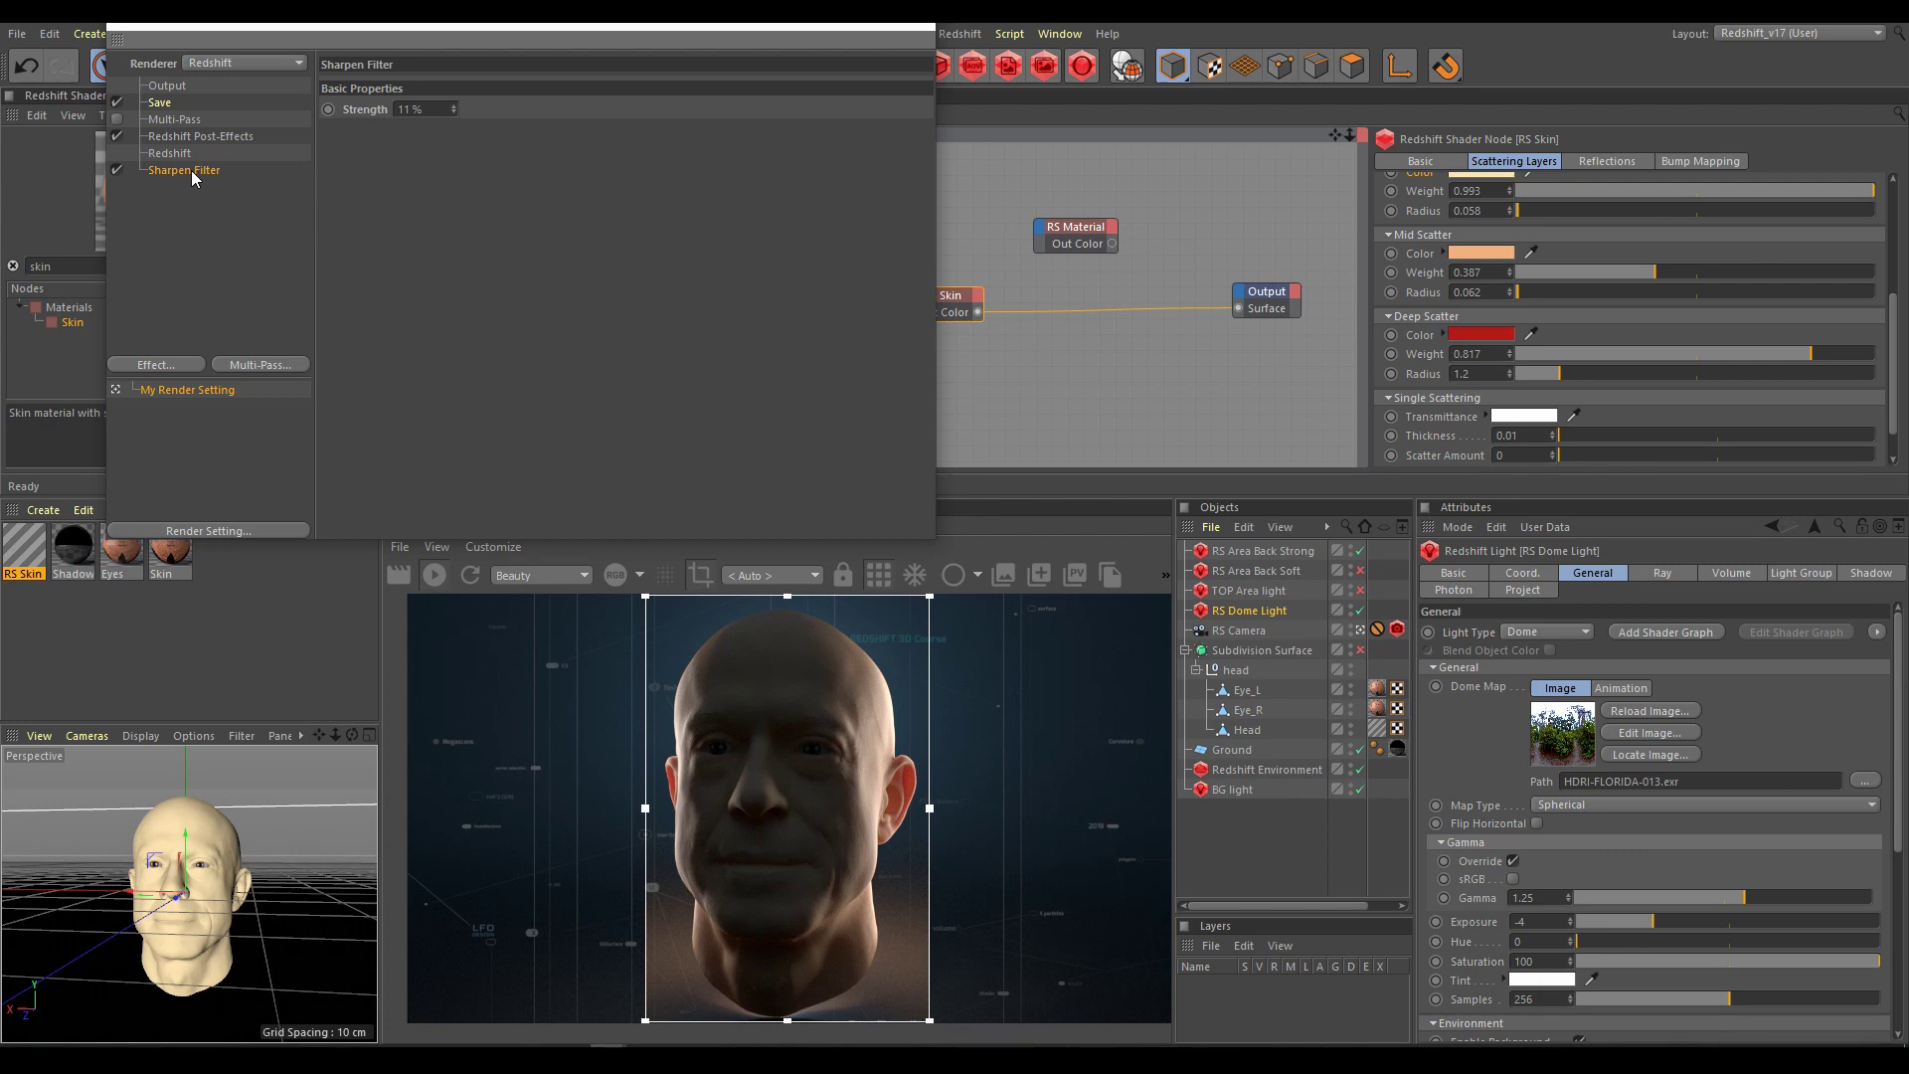
click(898, 37)
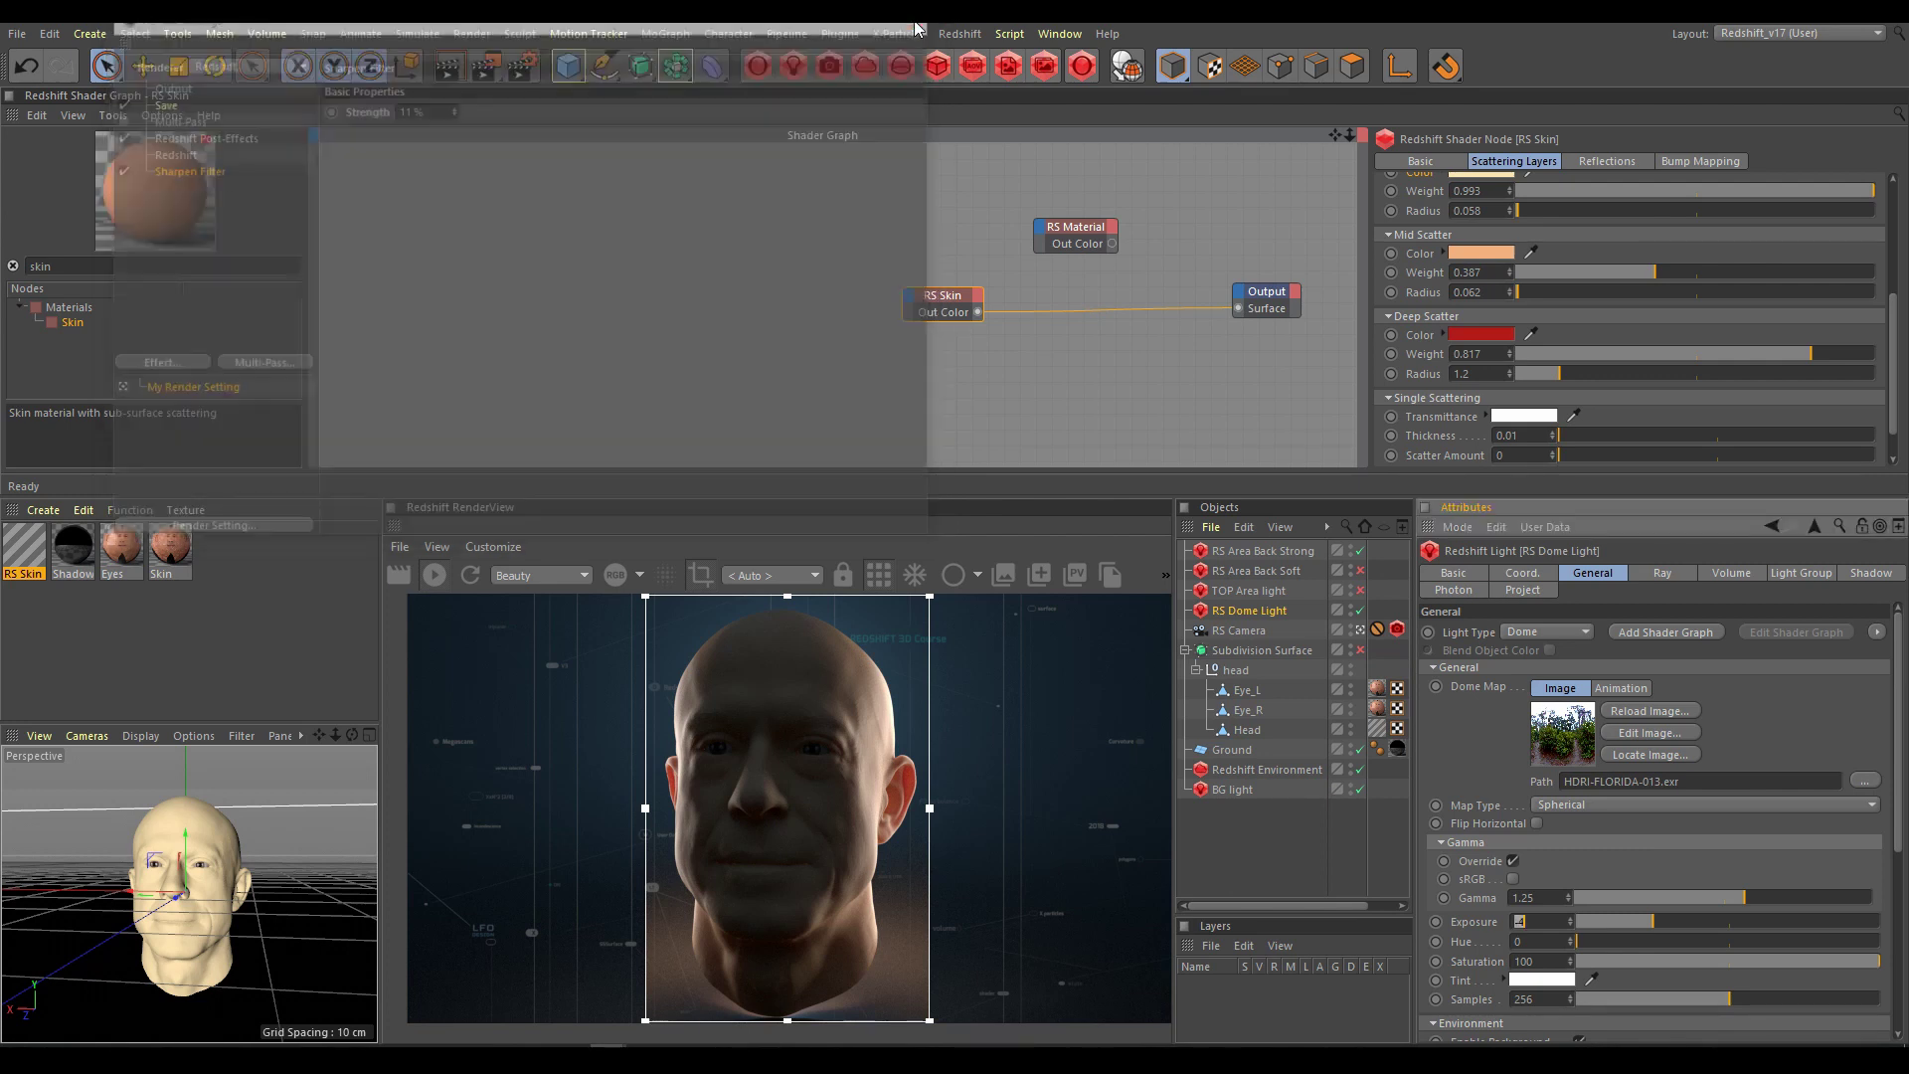
Step: Disable RS Area Back Strong and set the dome light exposure to 0
click(1360, 550)
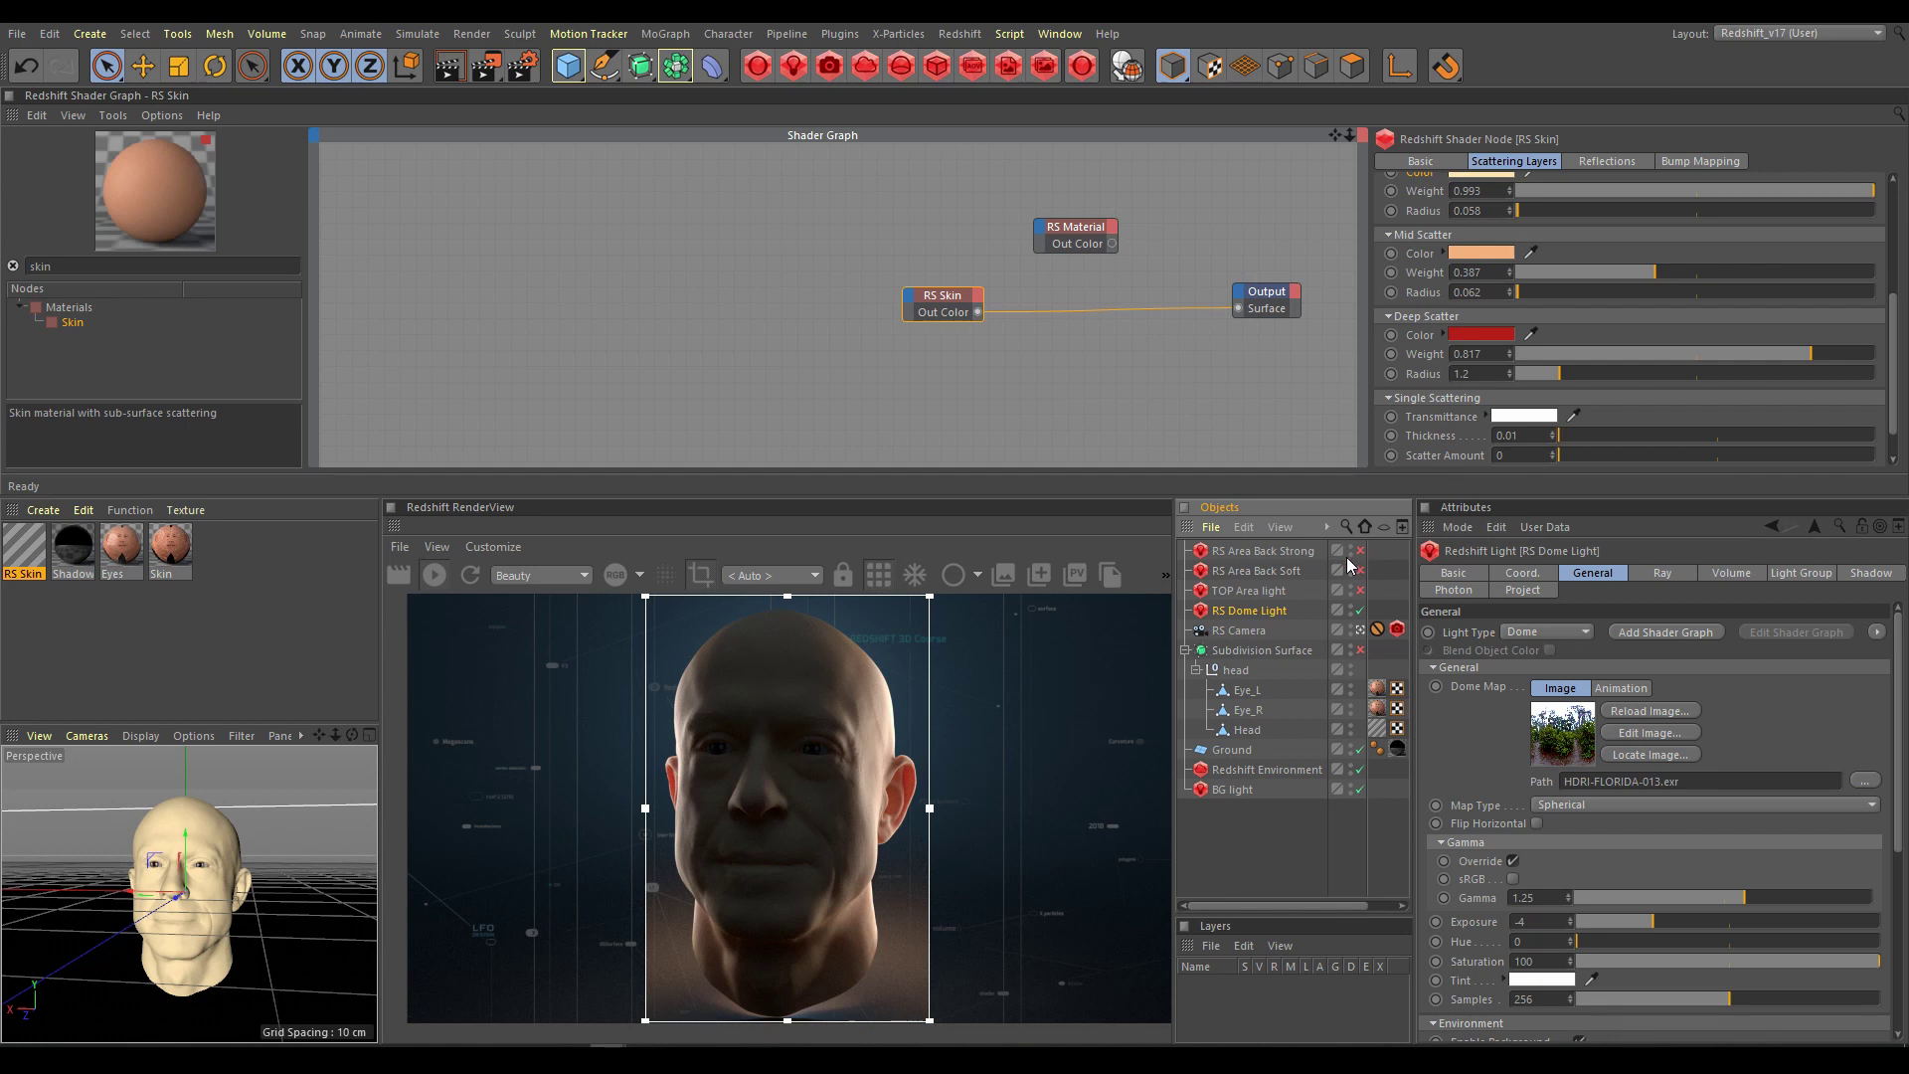
double_click(1543, 922)
text(0)
key(Return)
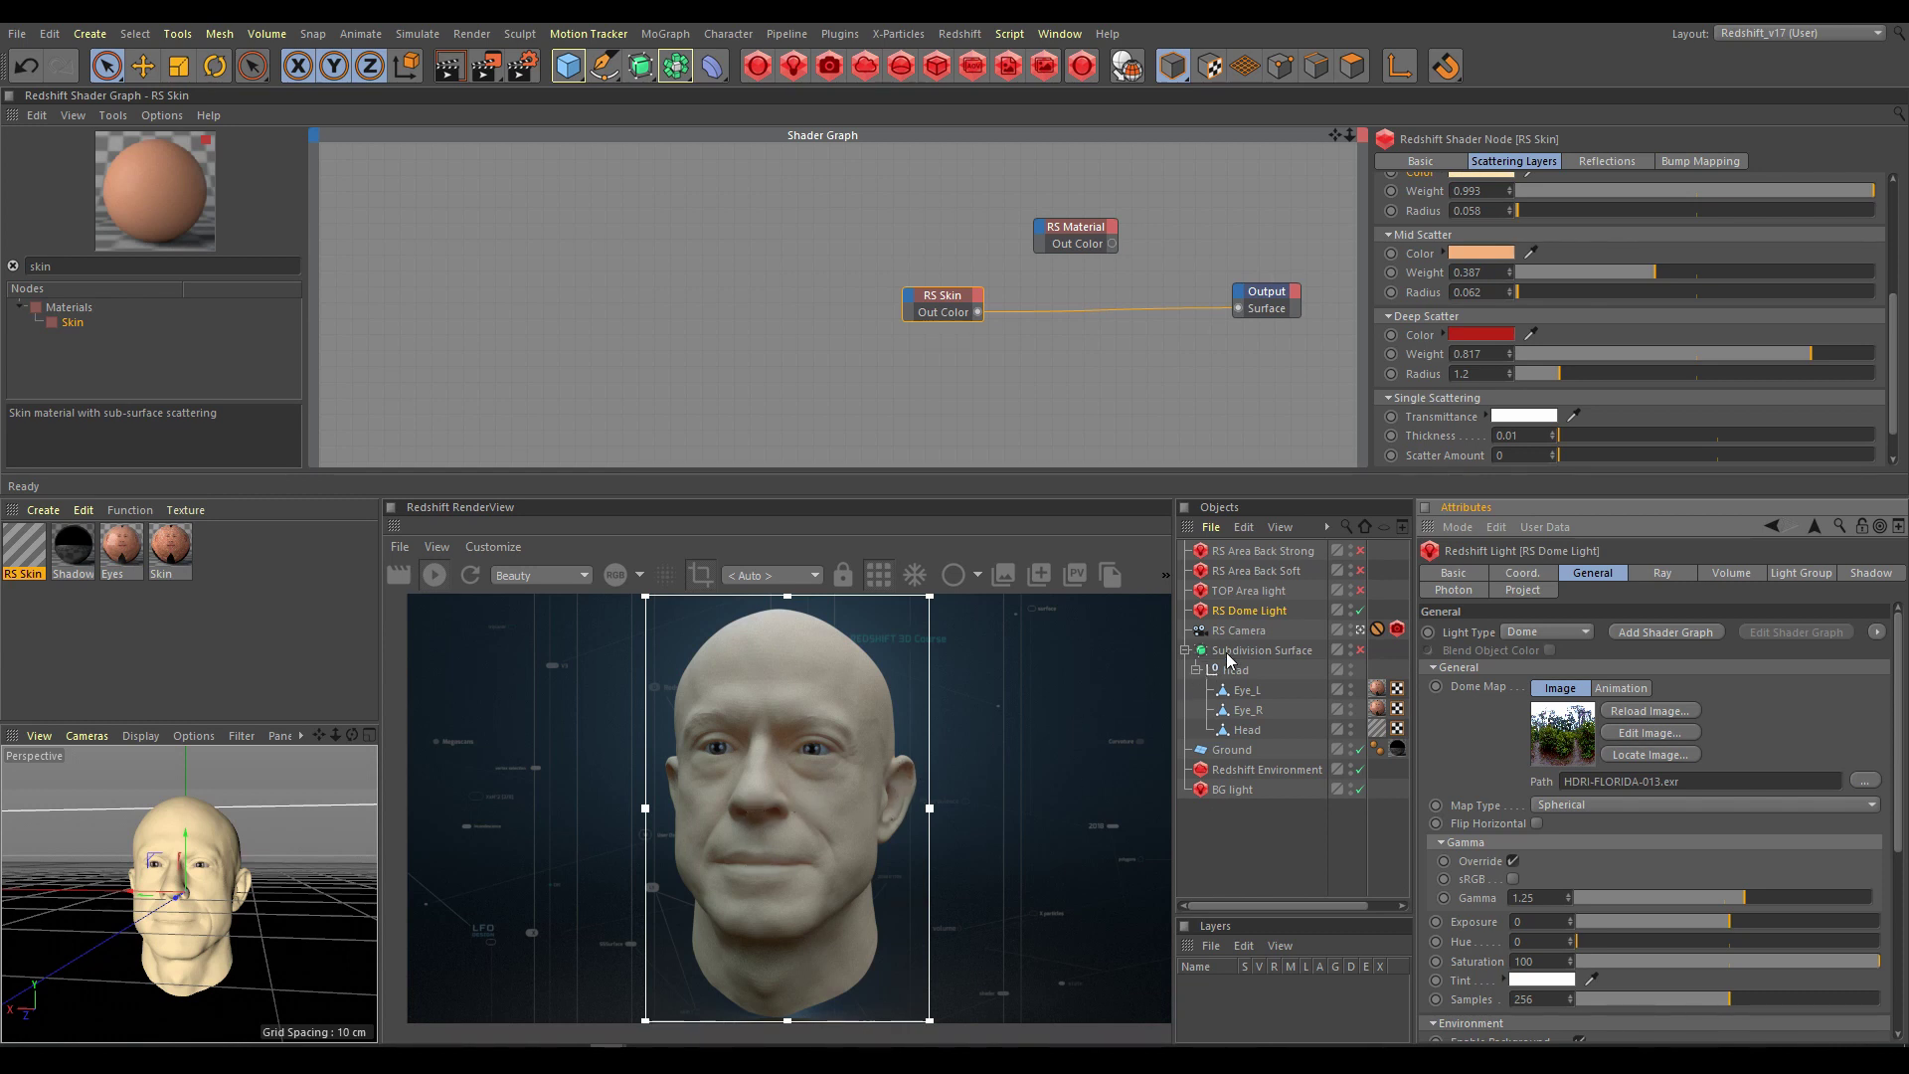
Step: Re-enable the TOP Area light and open the finished Skin material's Diffuse texture node
click(1360, 591)
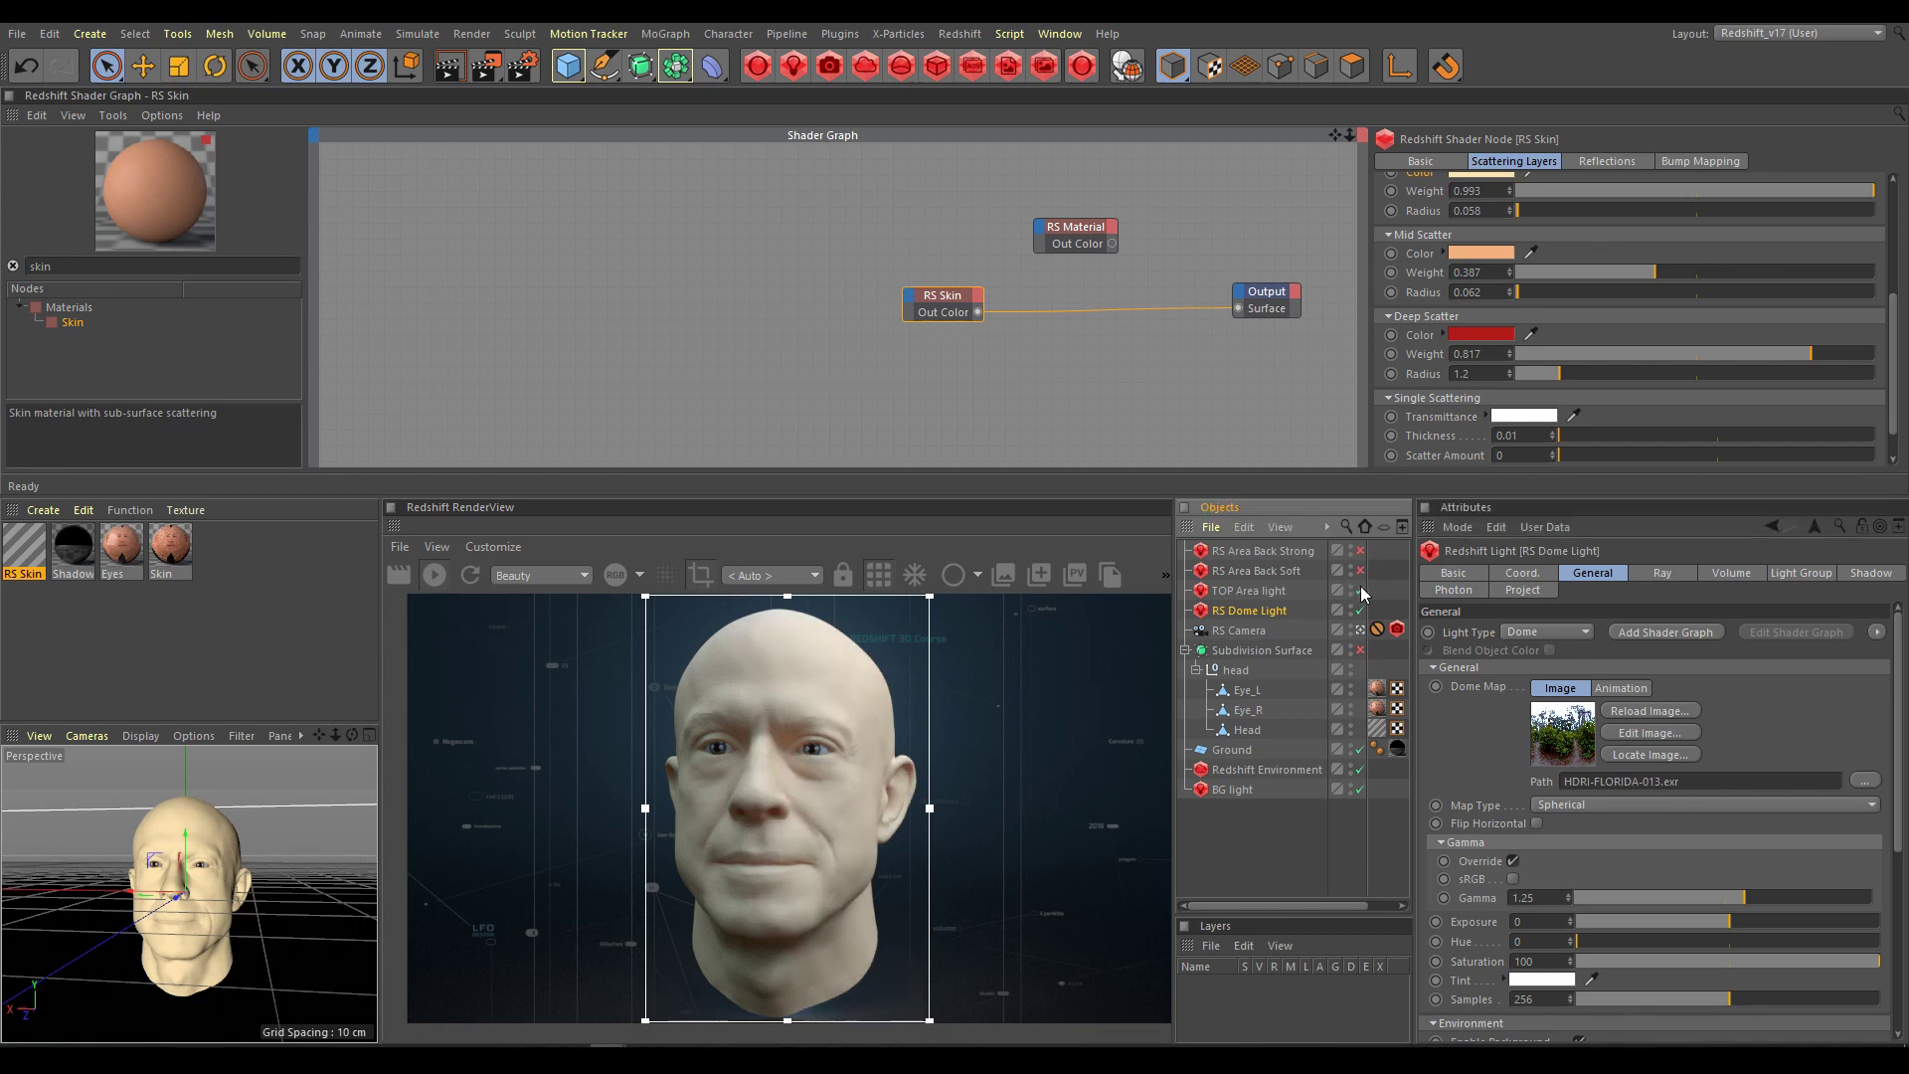
click(1255, 590)
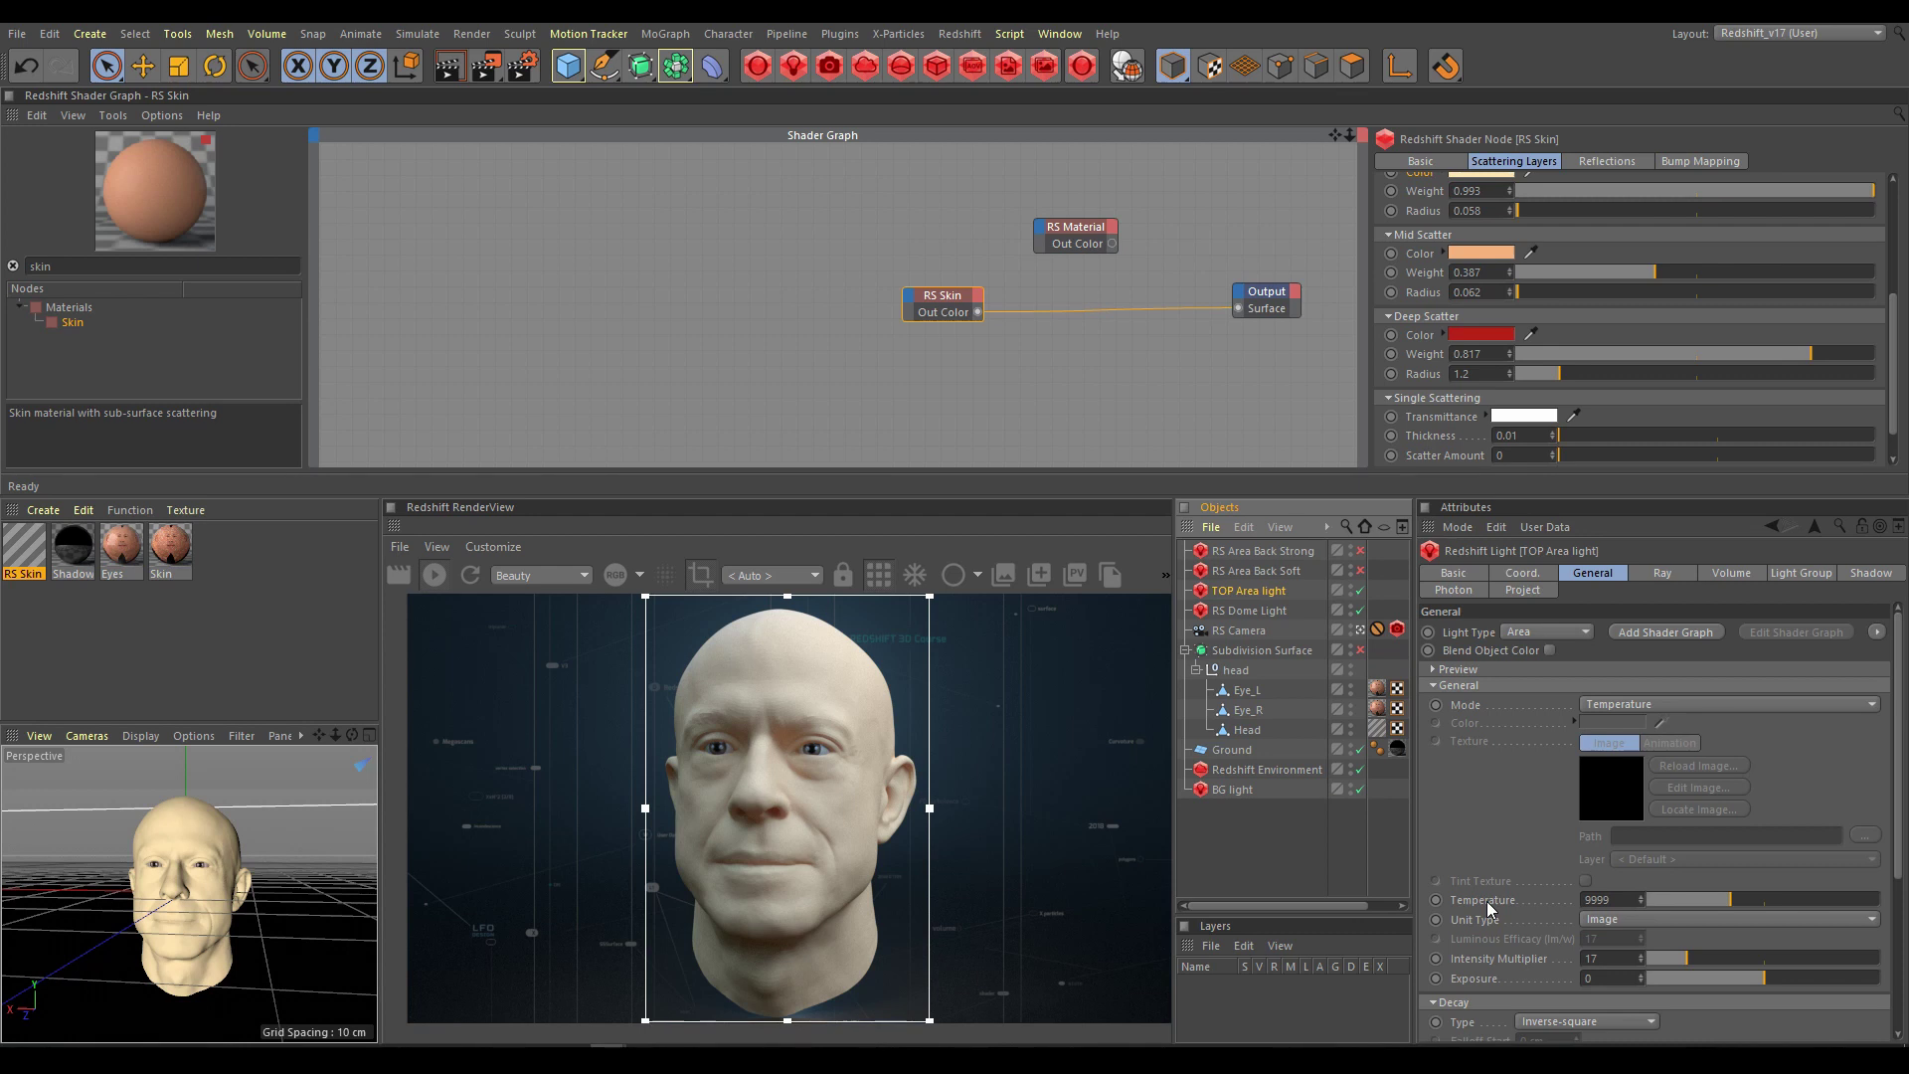
click(170, 553)
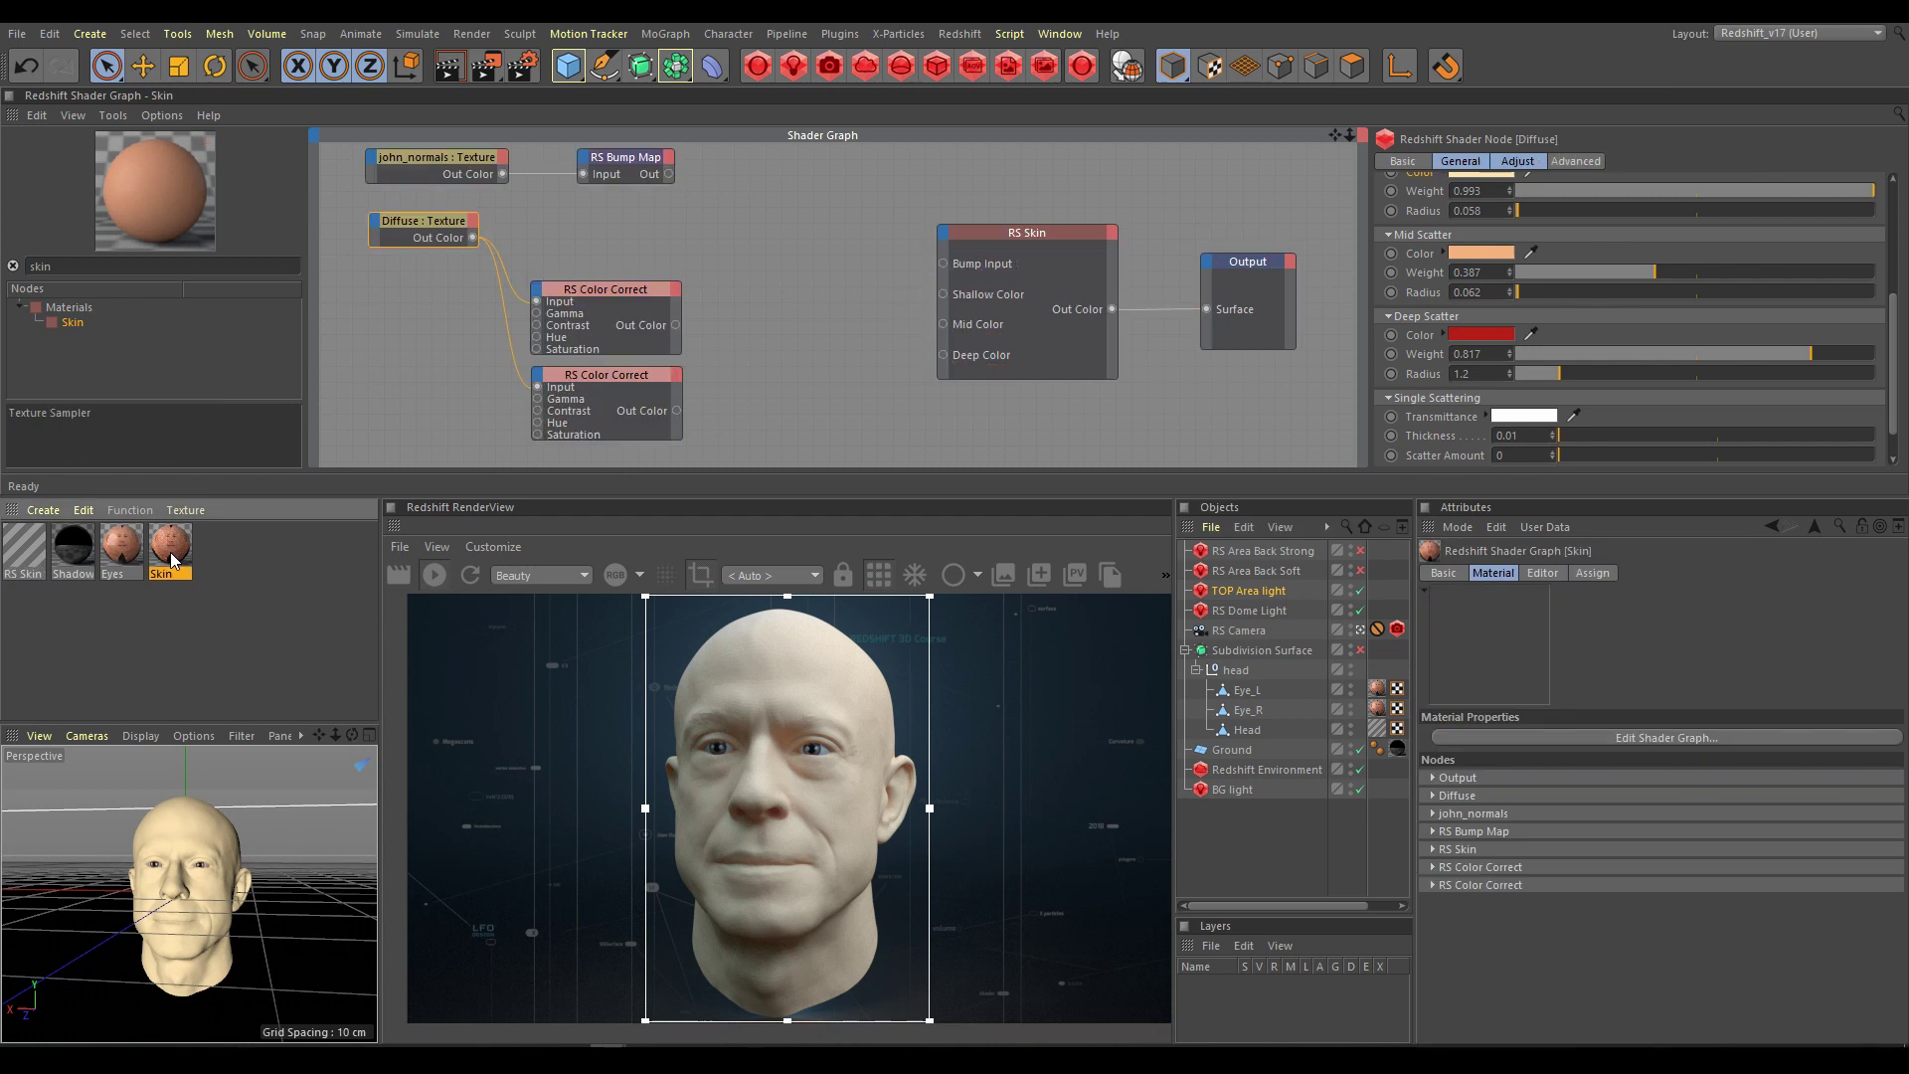
click(425, 223)
Step: Connect the Diffuse texture to the RS Skin's Shallow Color input and restart the render
click(24, 547)
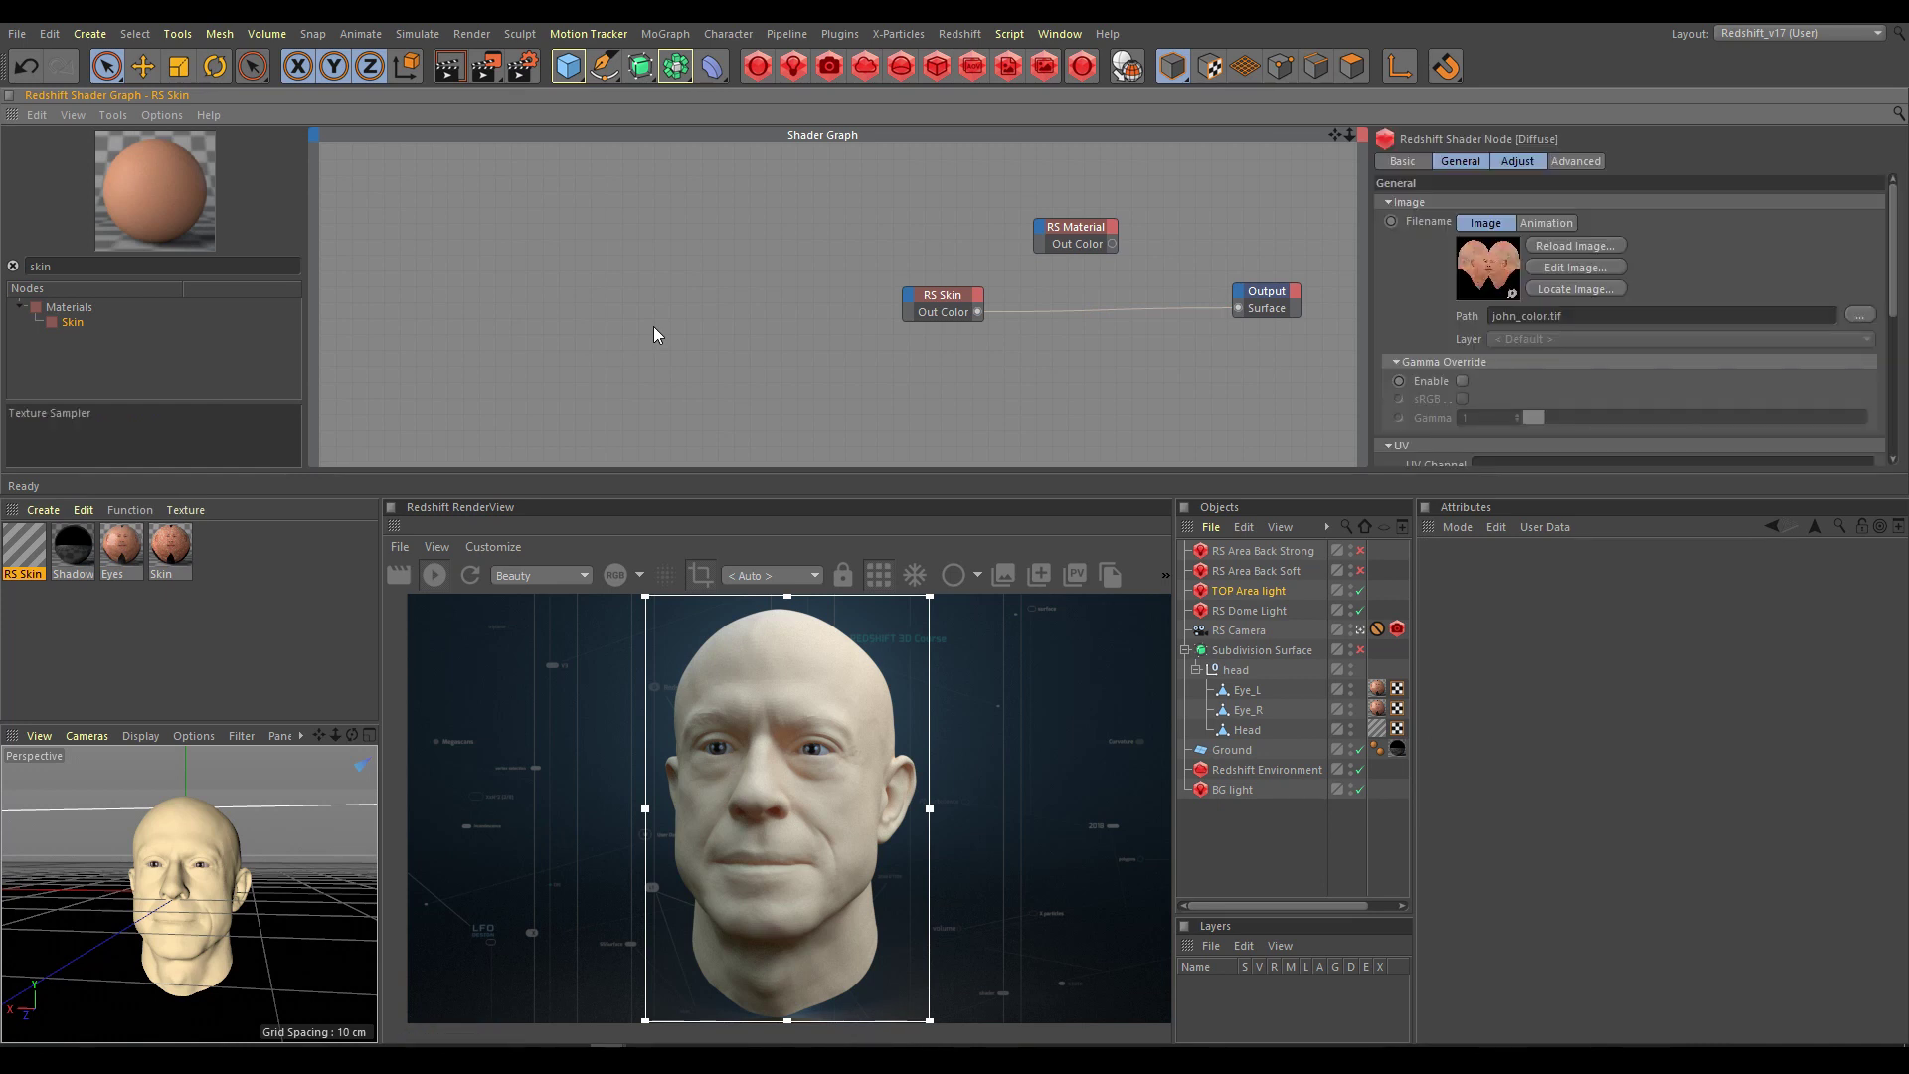
scroll(653, 326, down, 2)
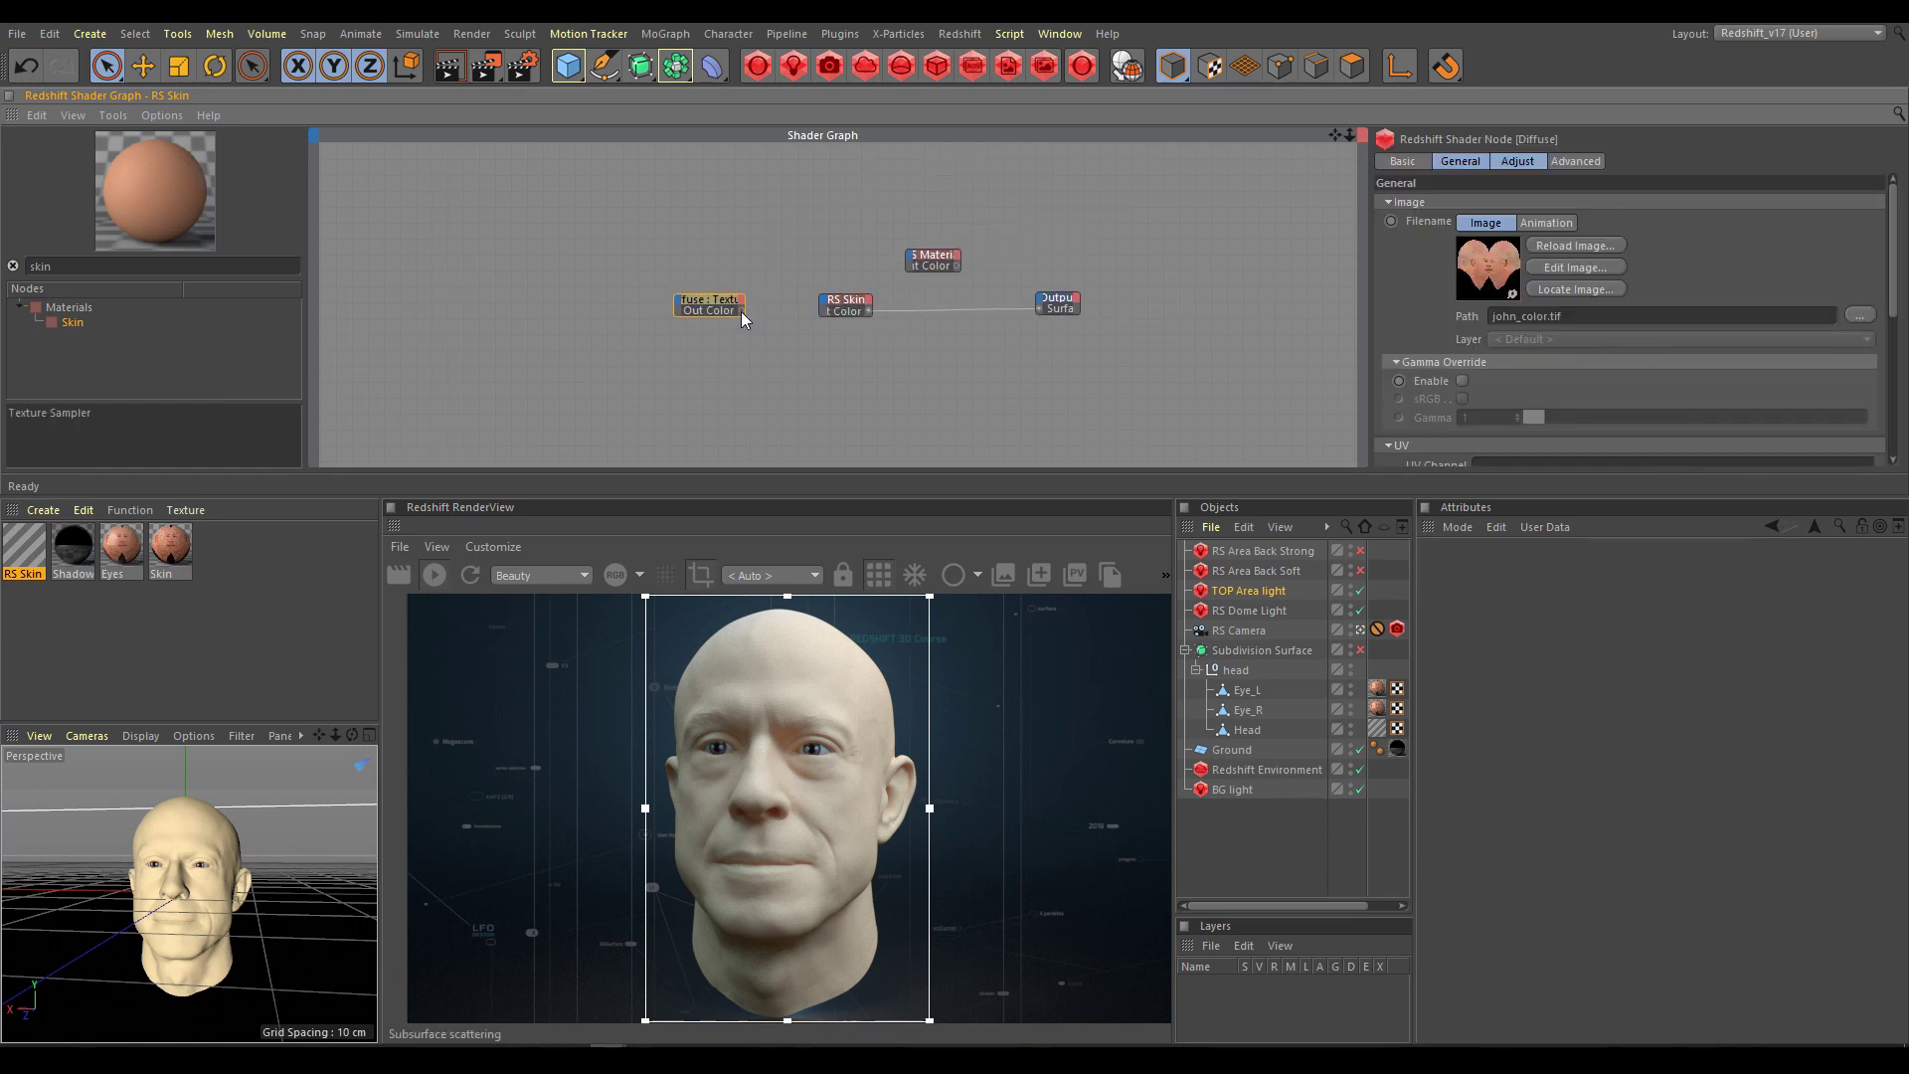
click(825, 304)
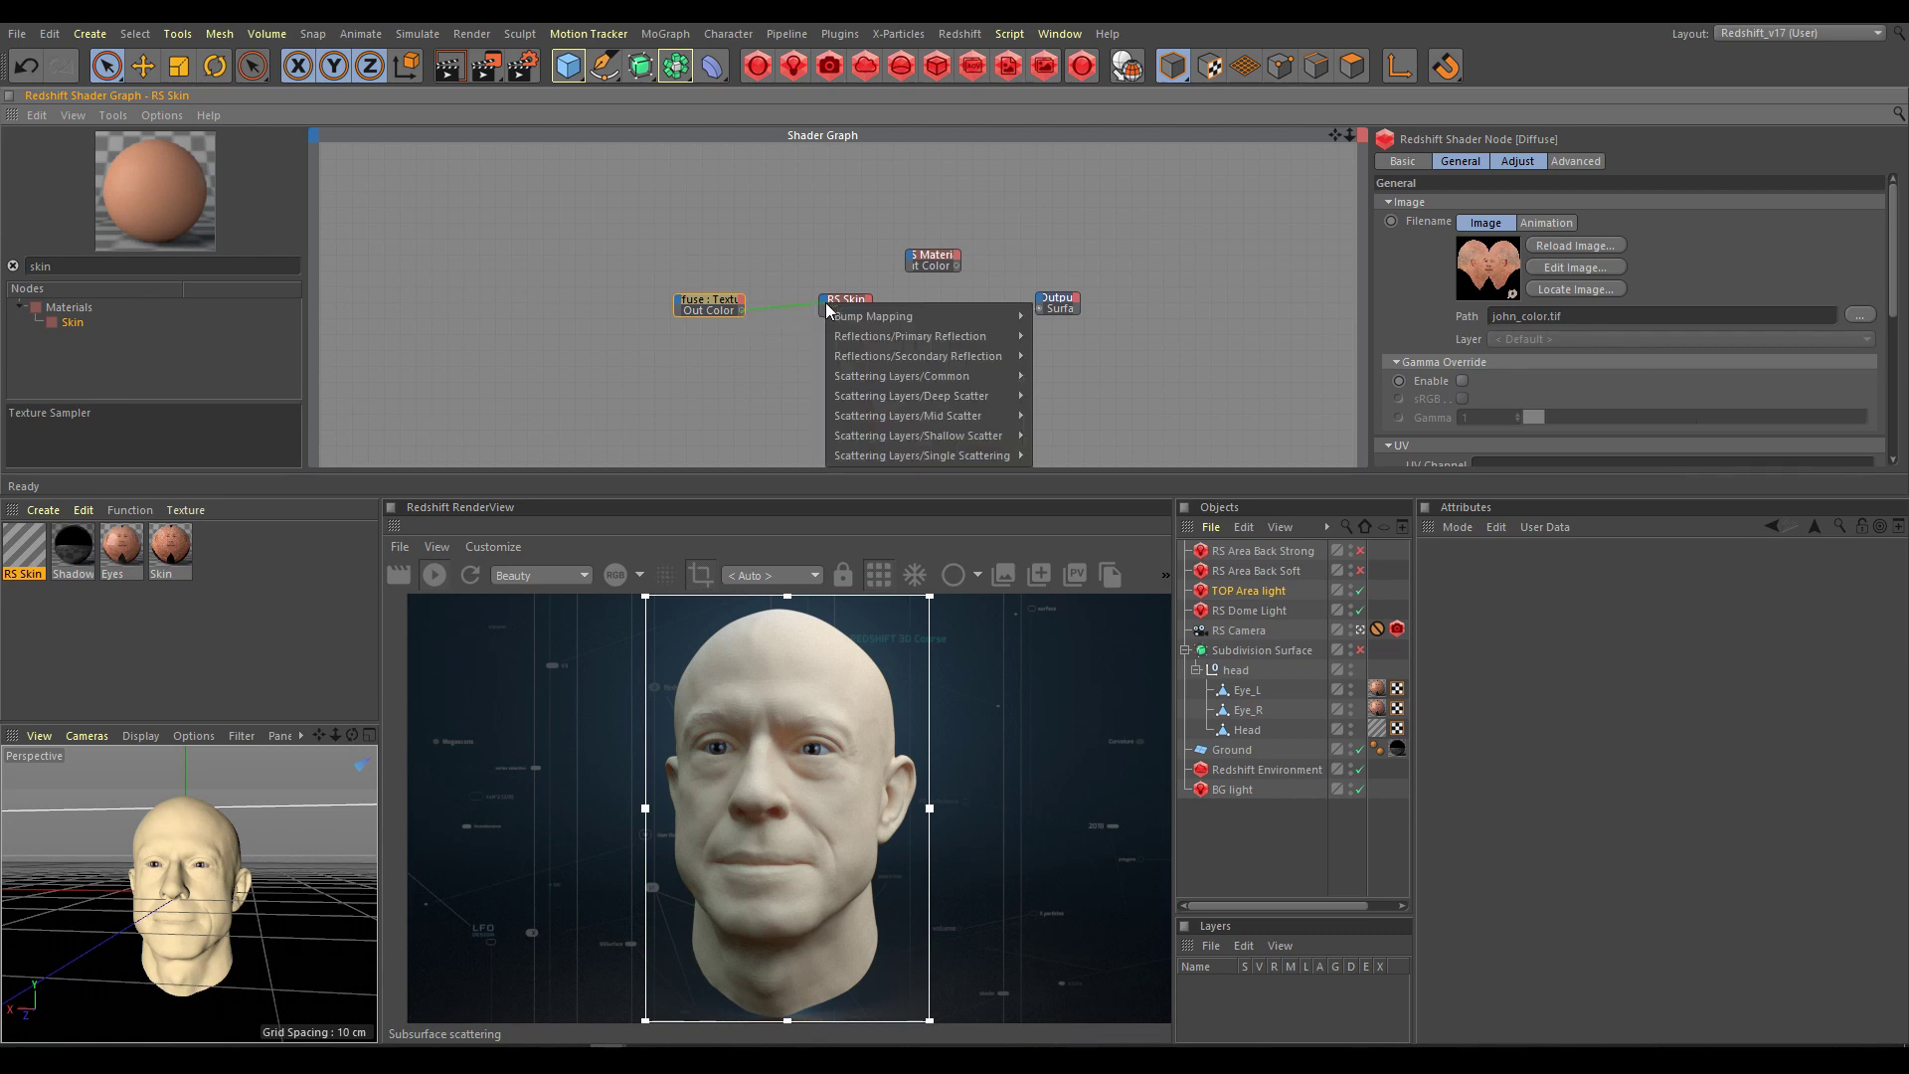
mouse_move(913, 434)
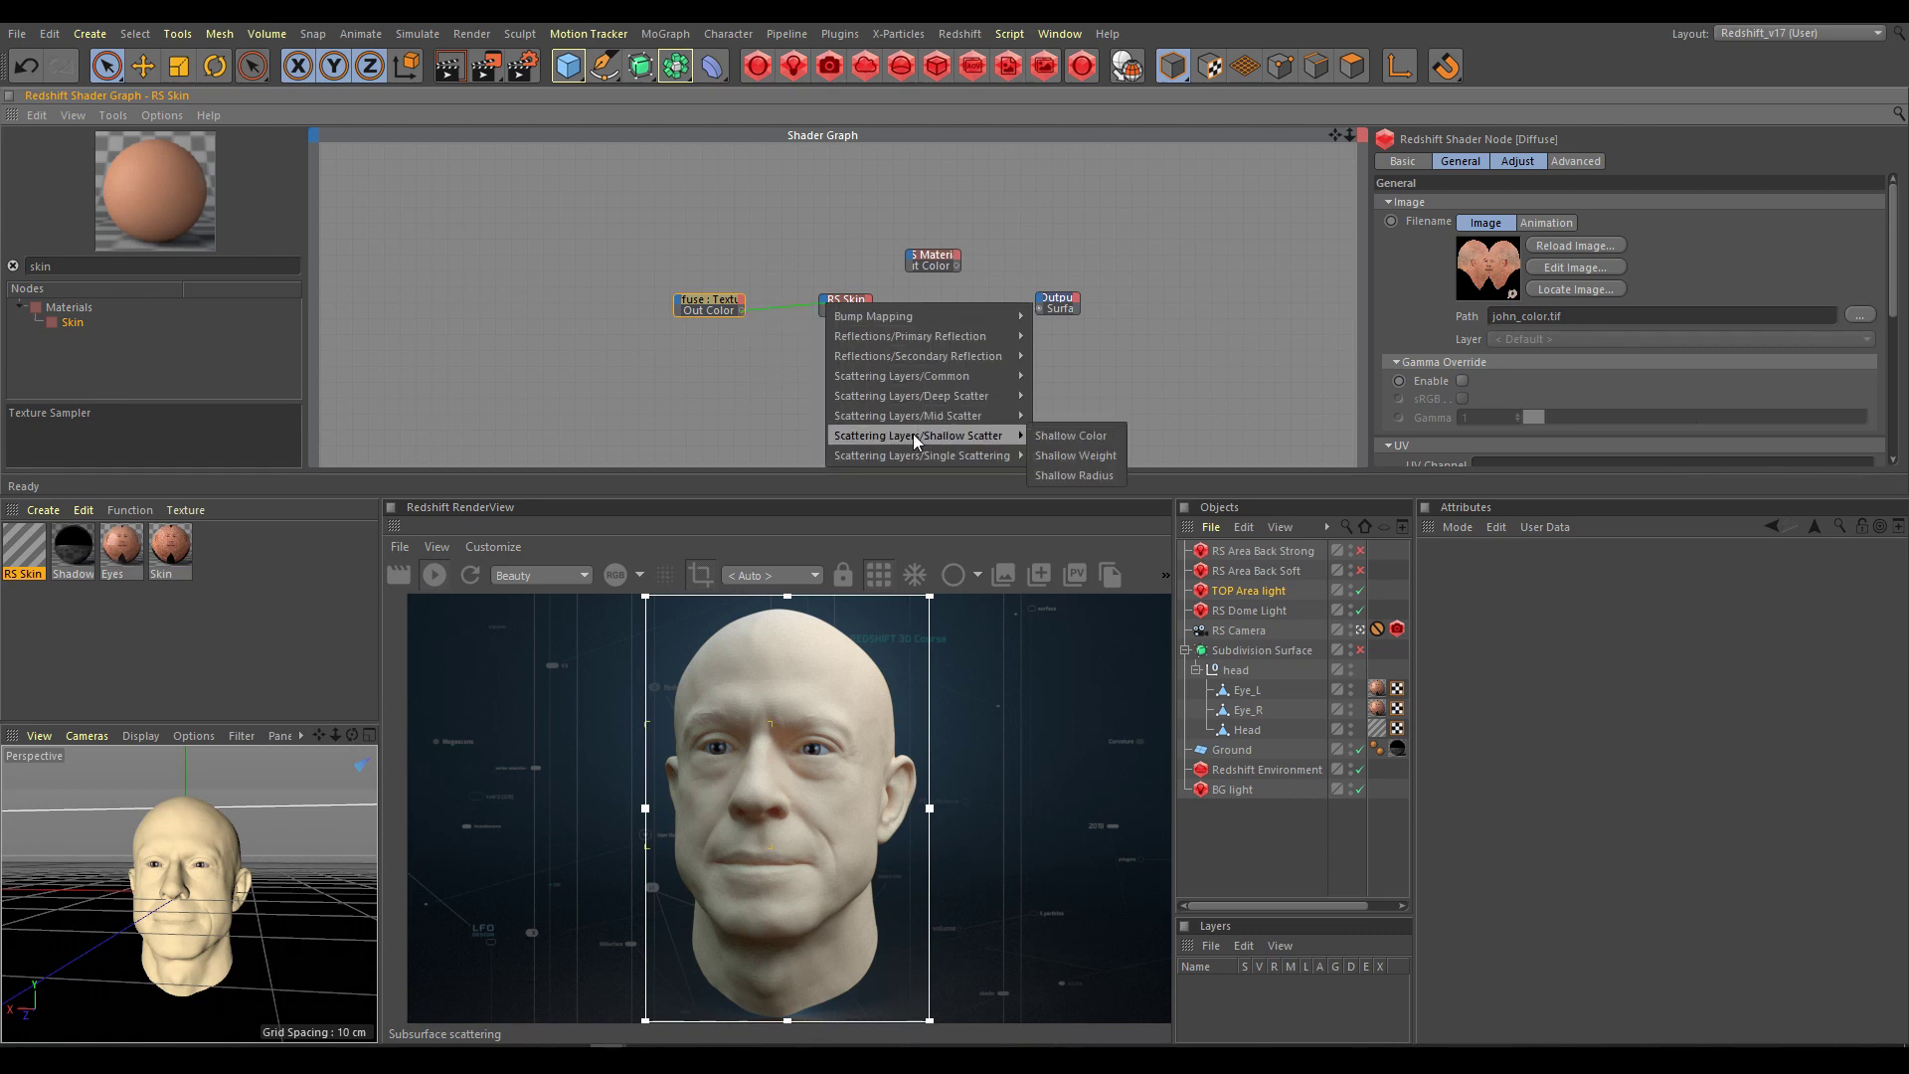
click(1076, 436)
scroll(873, 342, up, 3)
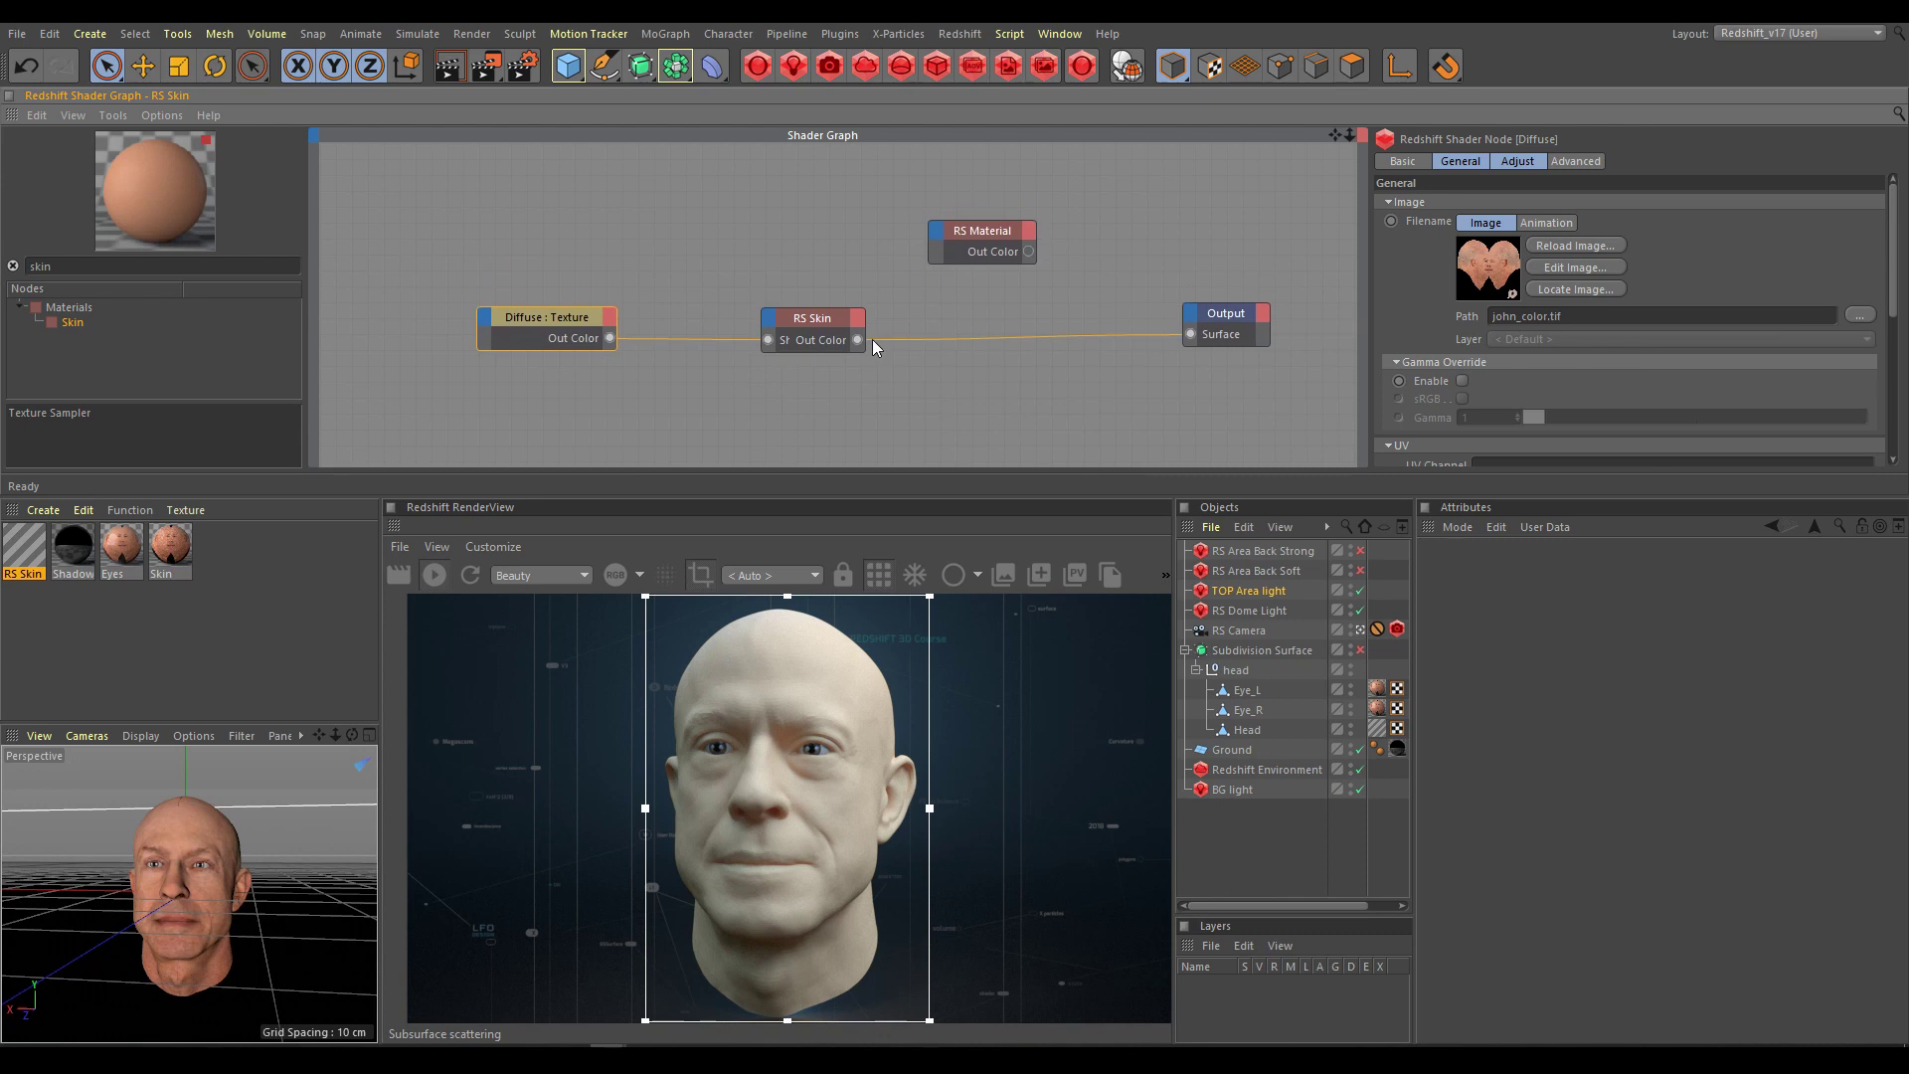
click(950, 328)
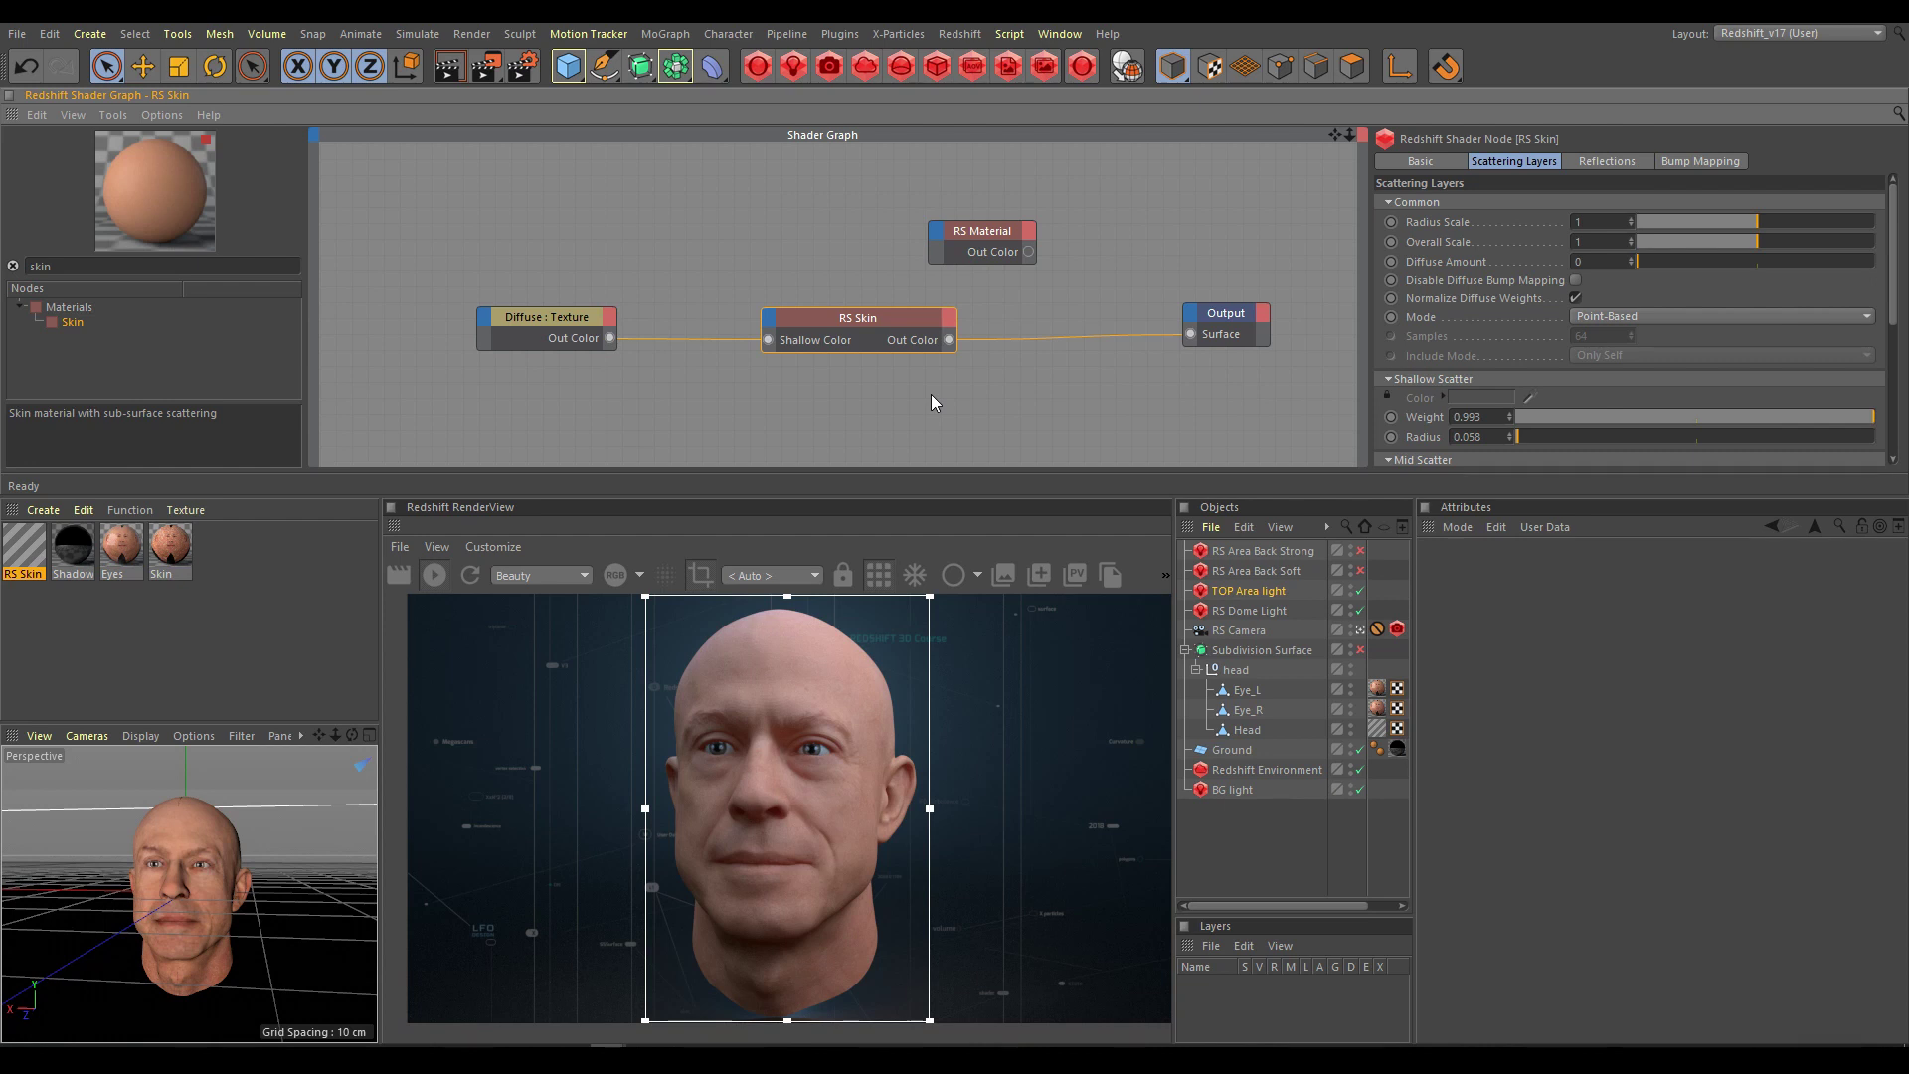
click(879, 577)
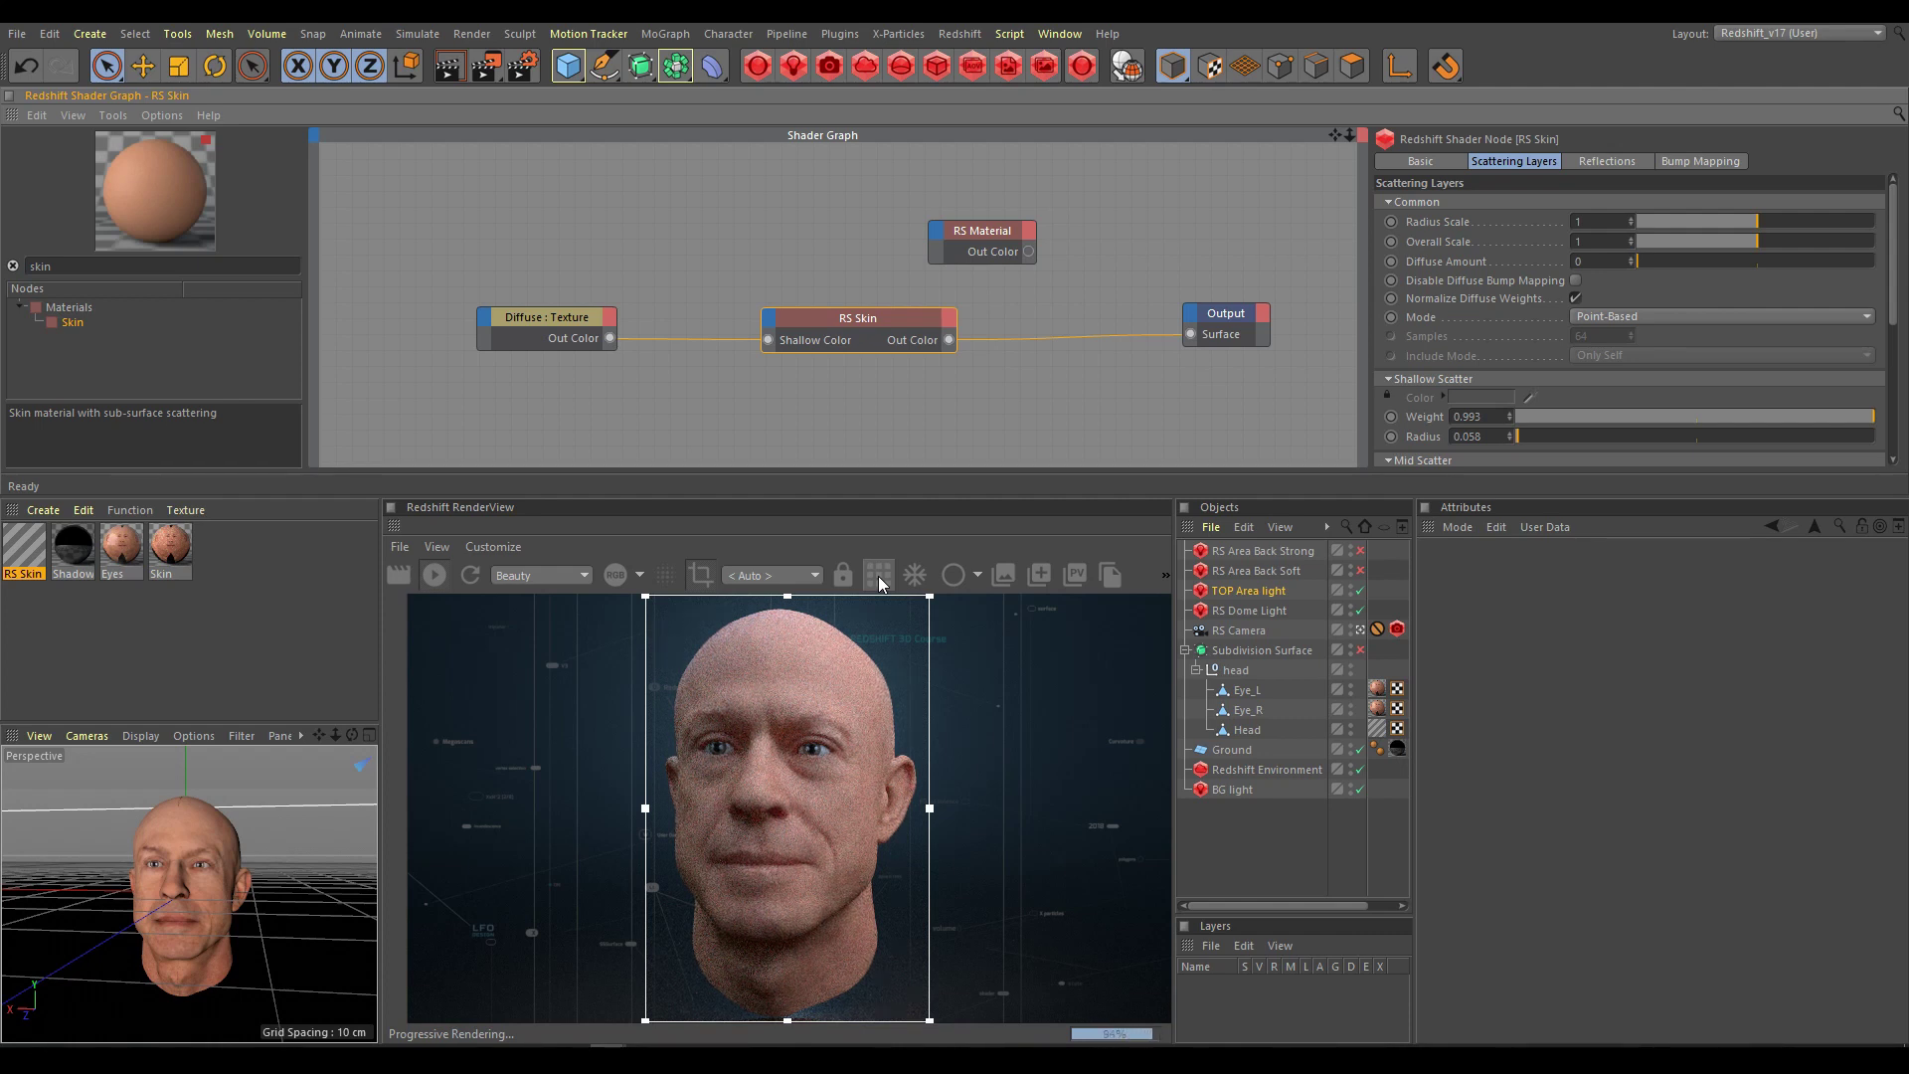
Step: Lower mid scatter weight to 0.037 and deep scatter weight to 0.021
scroll(1889, 288, down, 5)
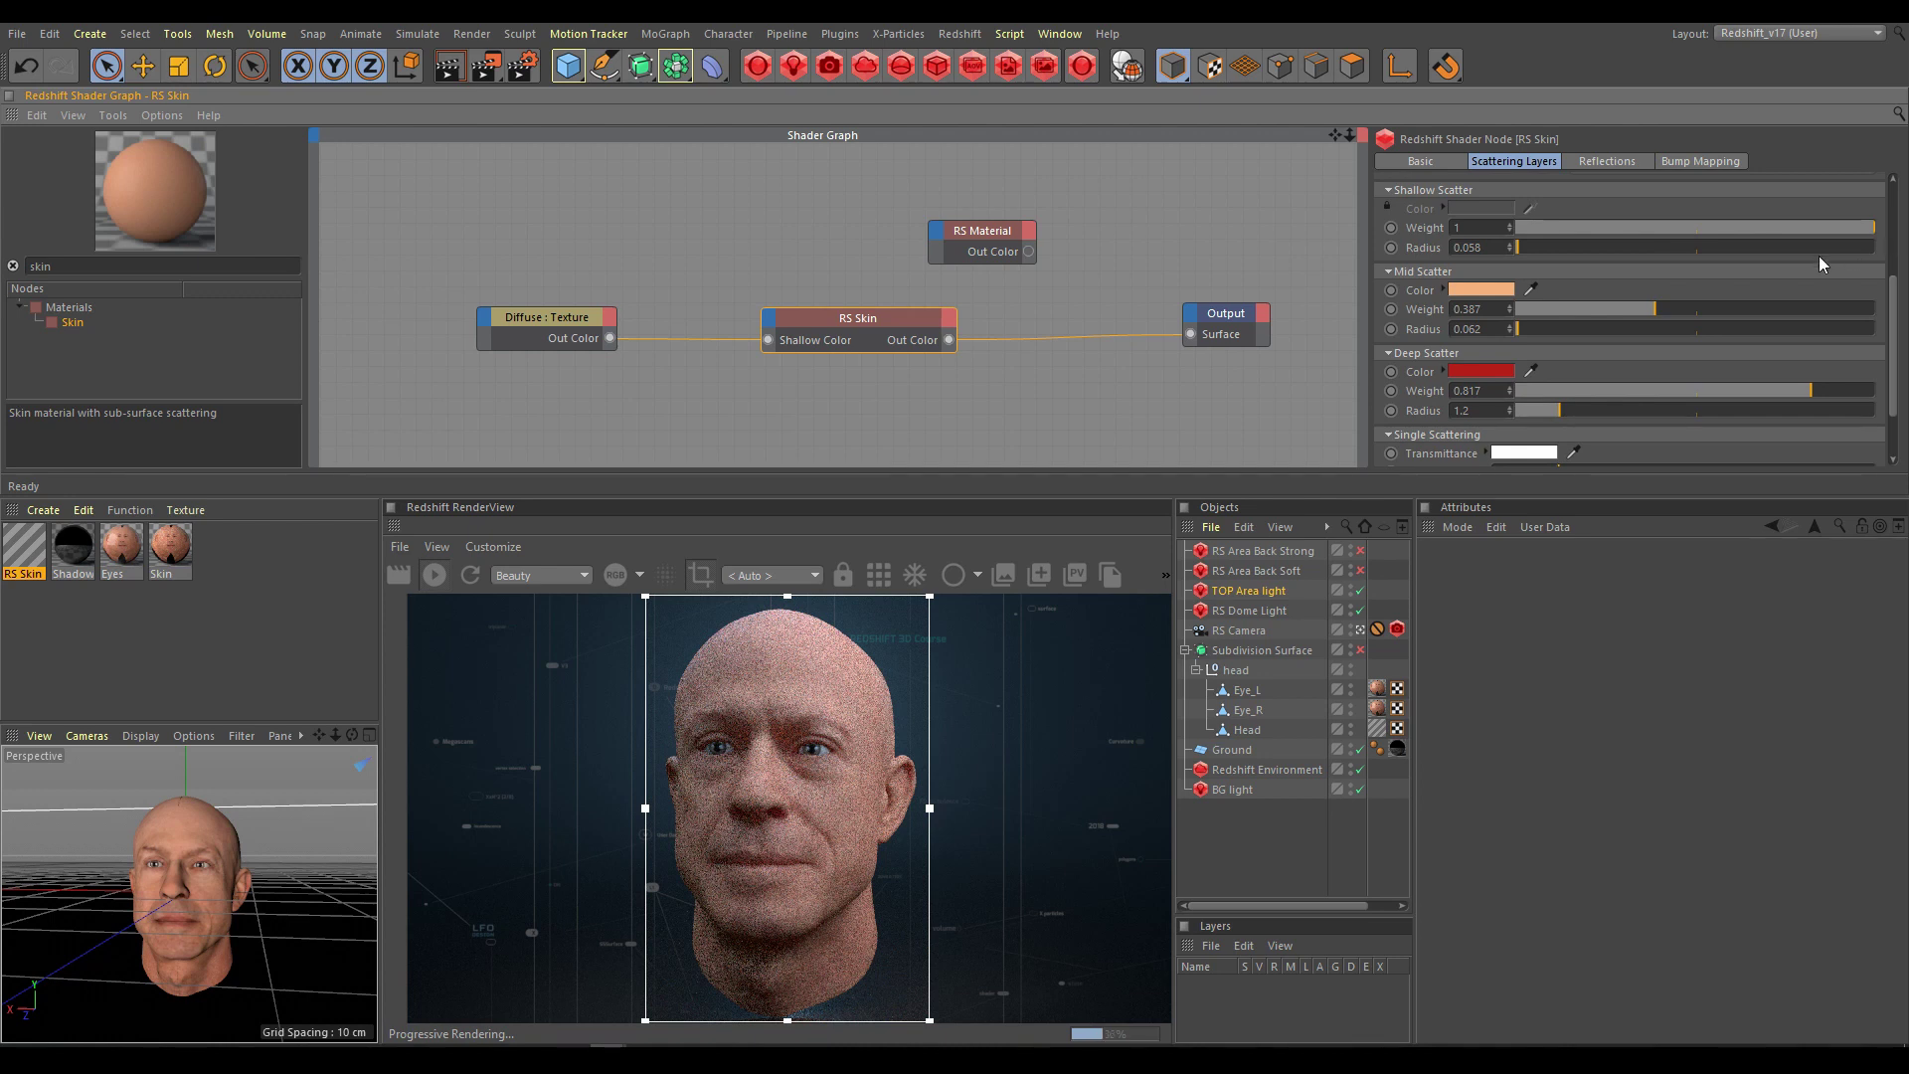
drag(1656, 308, 1529, 307)
drag(1541, 391, 1533, 392)
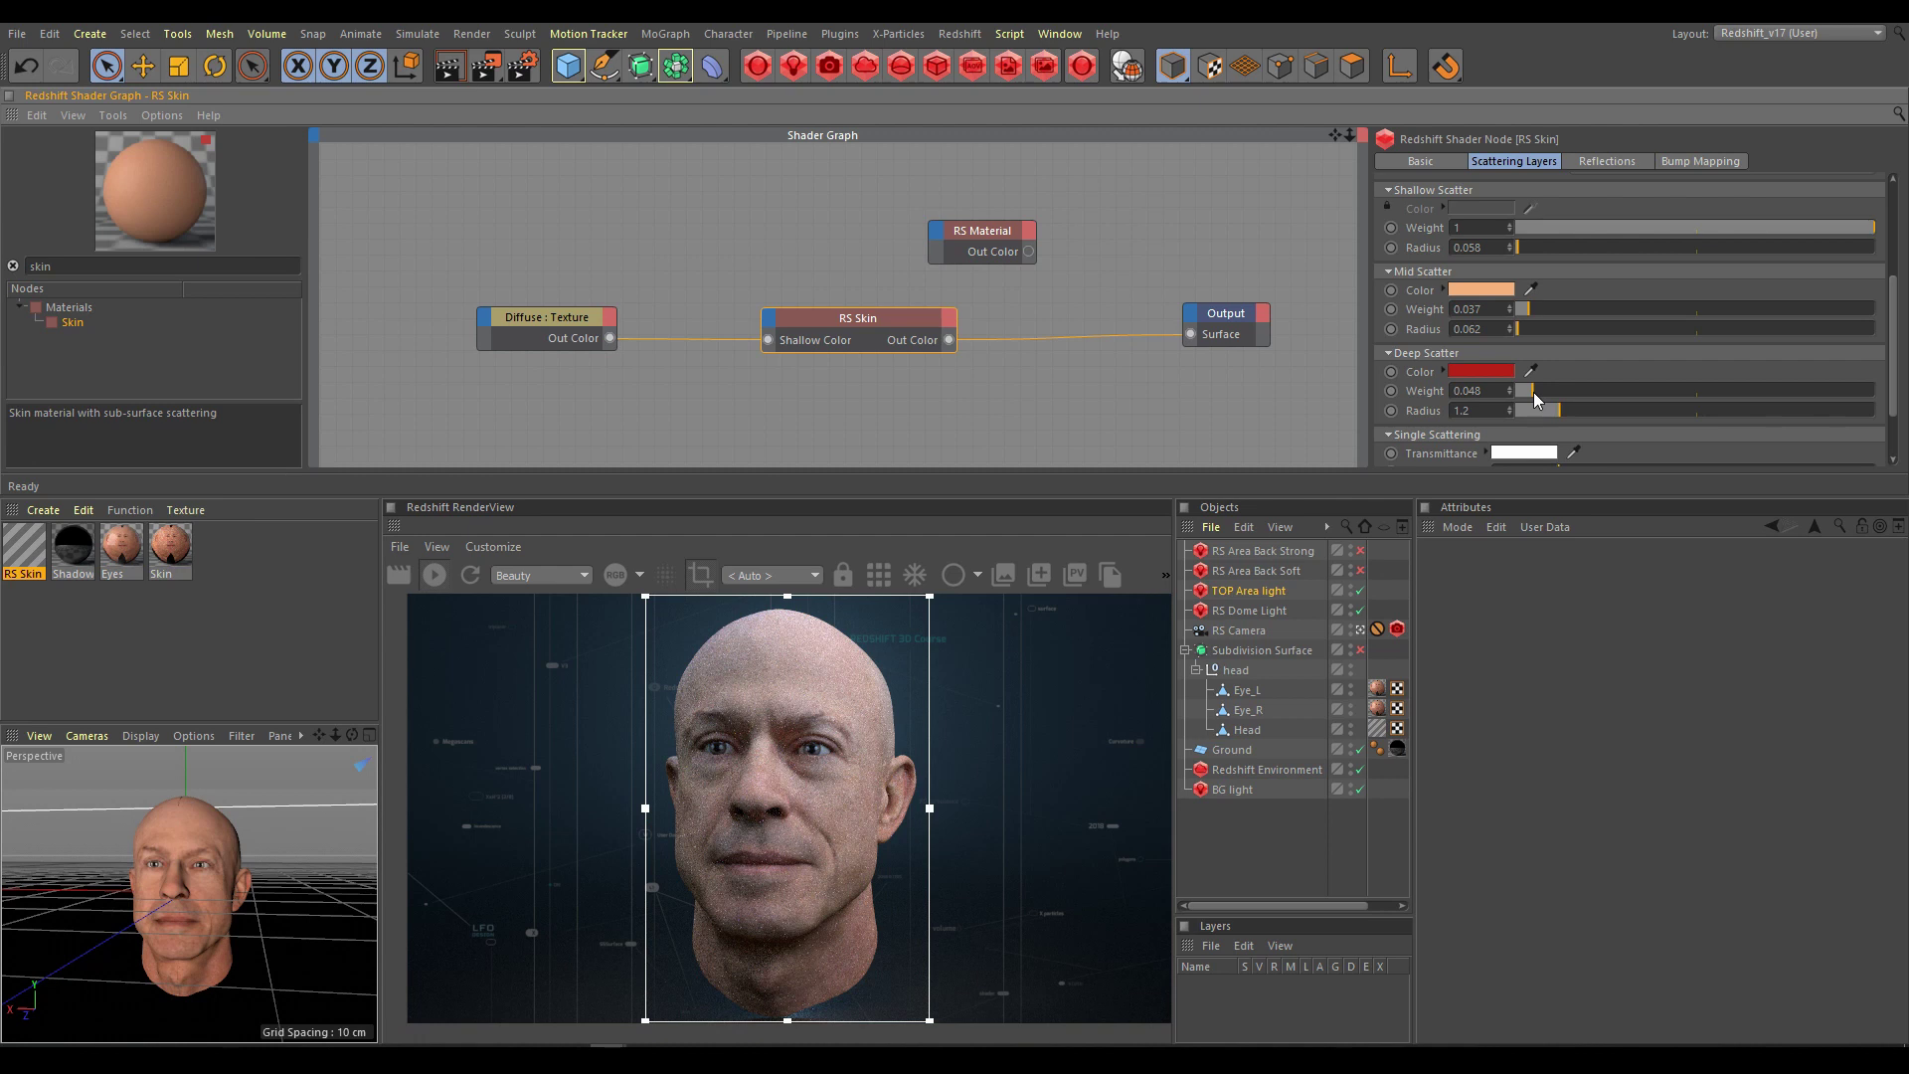
drag(1533, 392, 1879, 391)
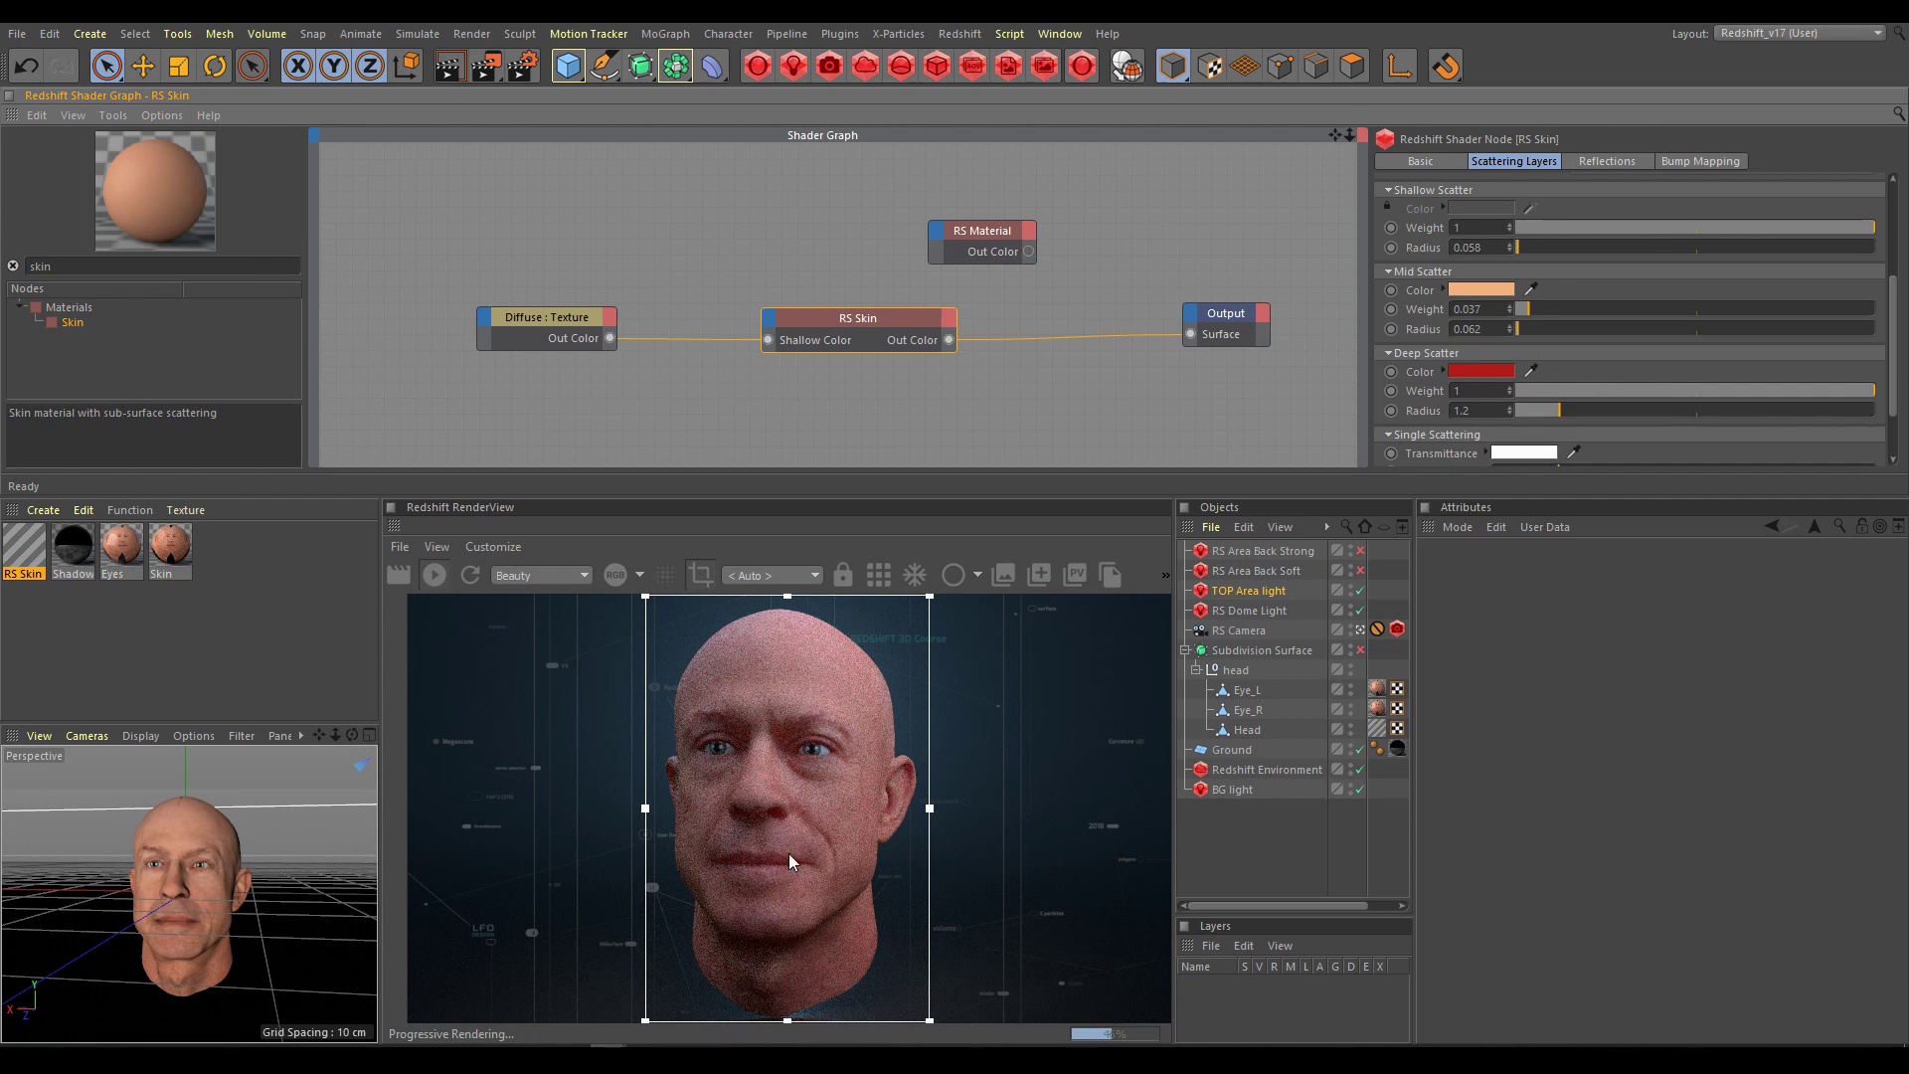
click(1528, 391)
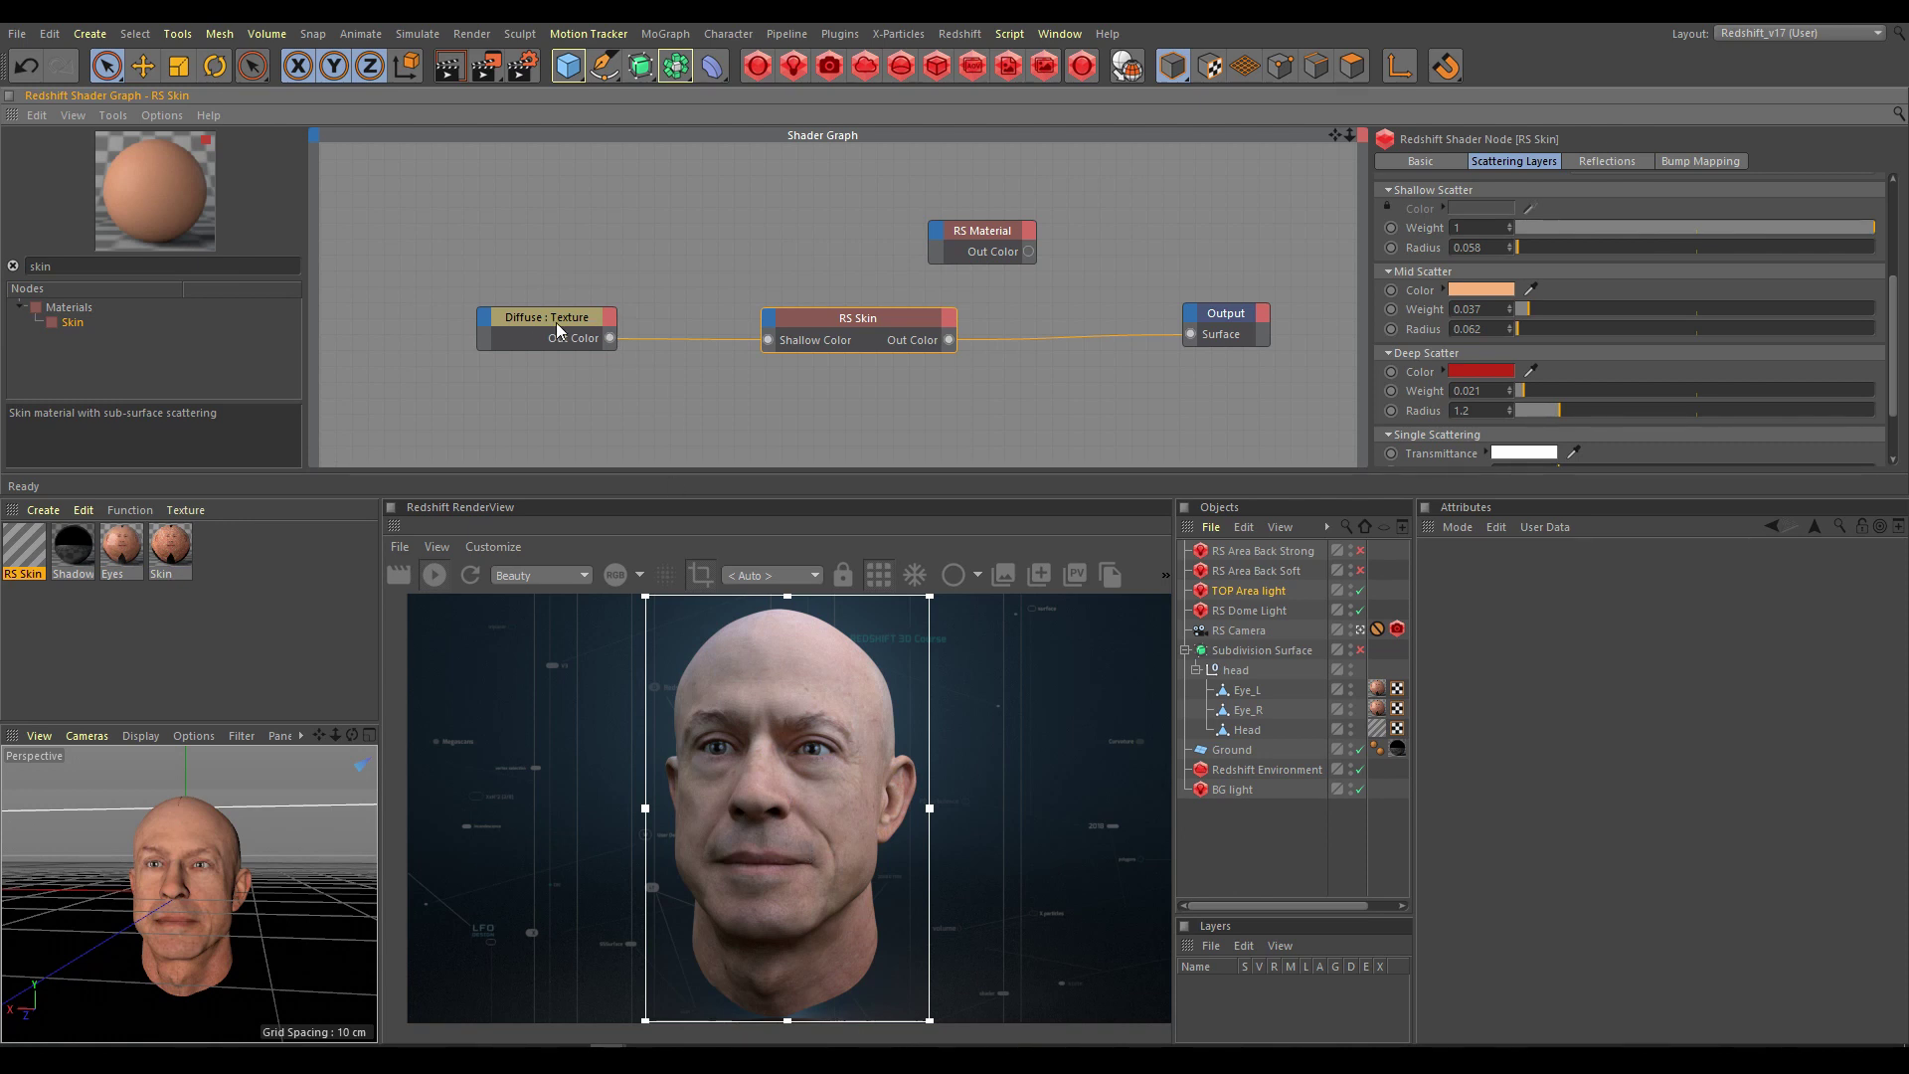
drag(557, 323, 454, 254)
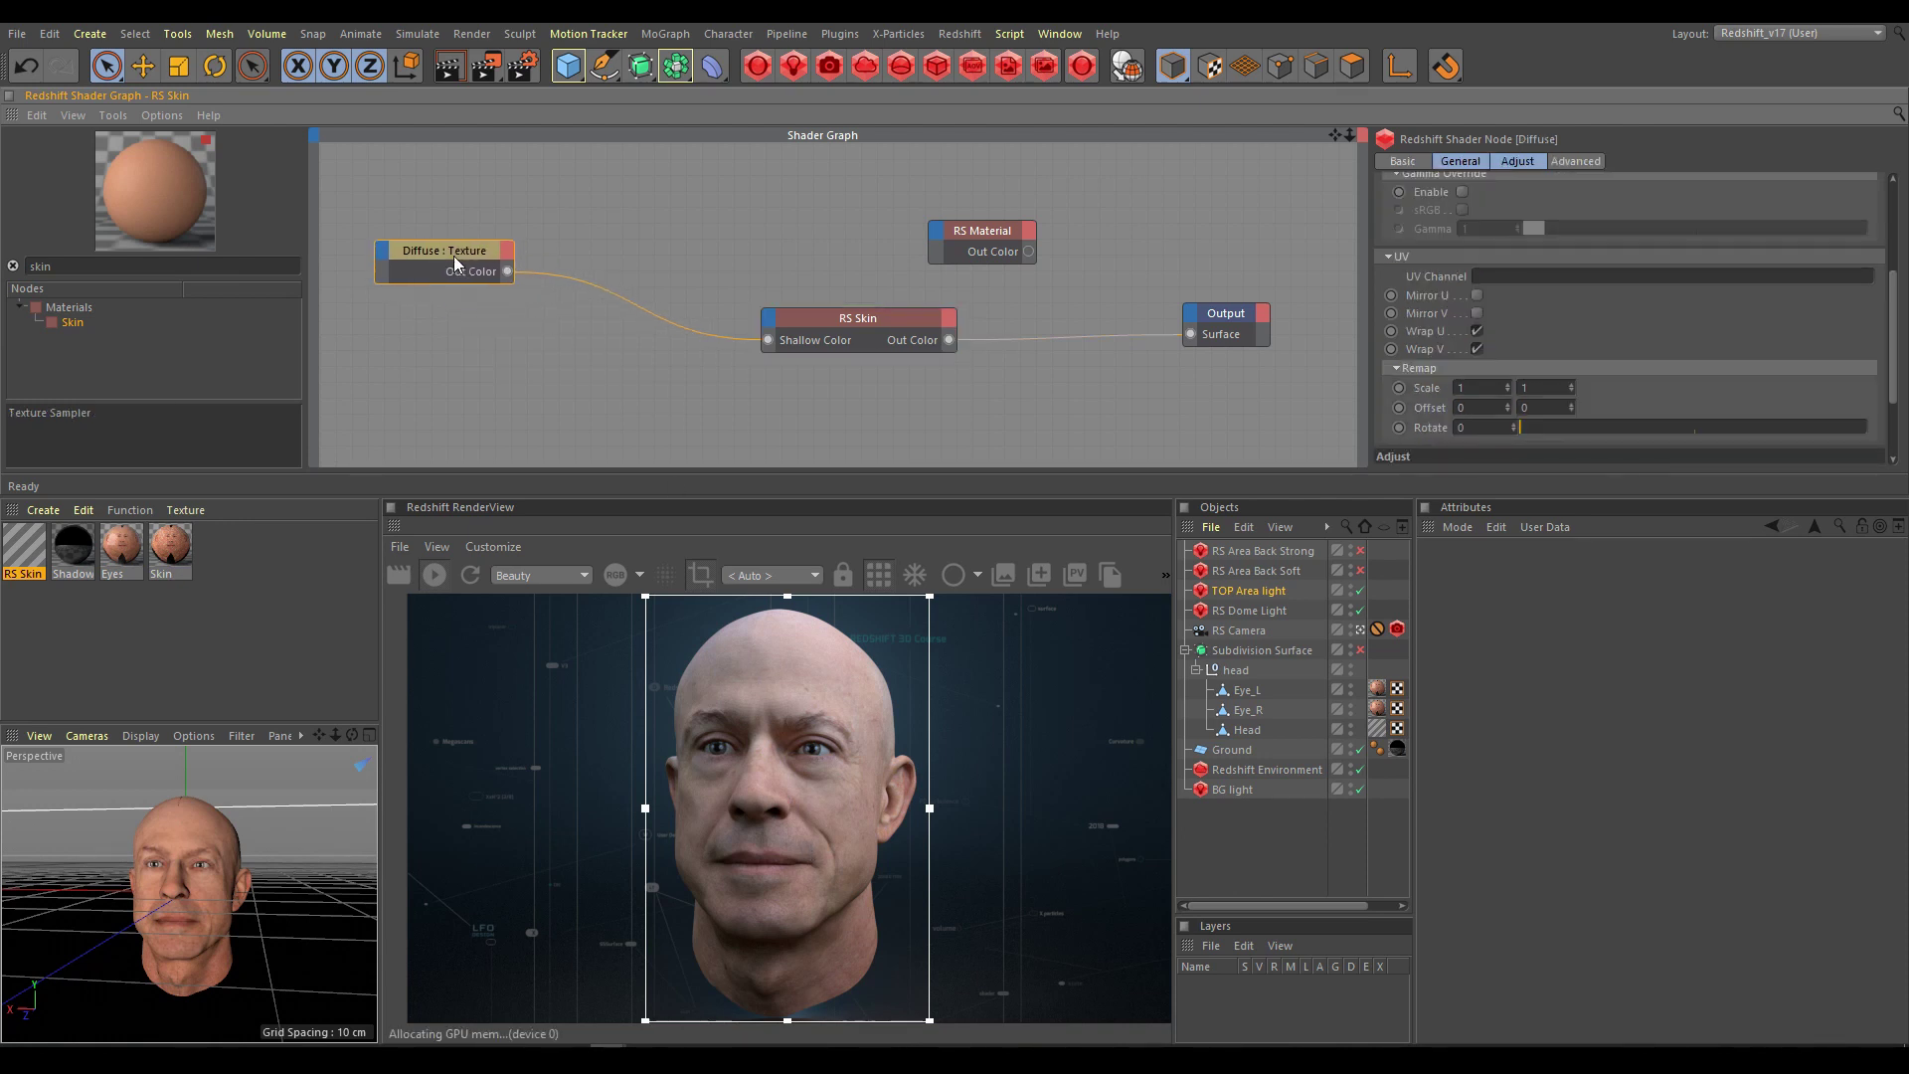
Step: Add an RS Color Correct node and feed the diffuse texture's Out Color into it
click(13, 265)
text(color cor)
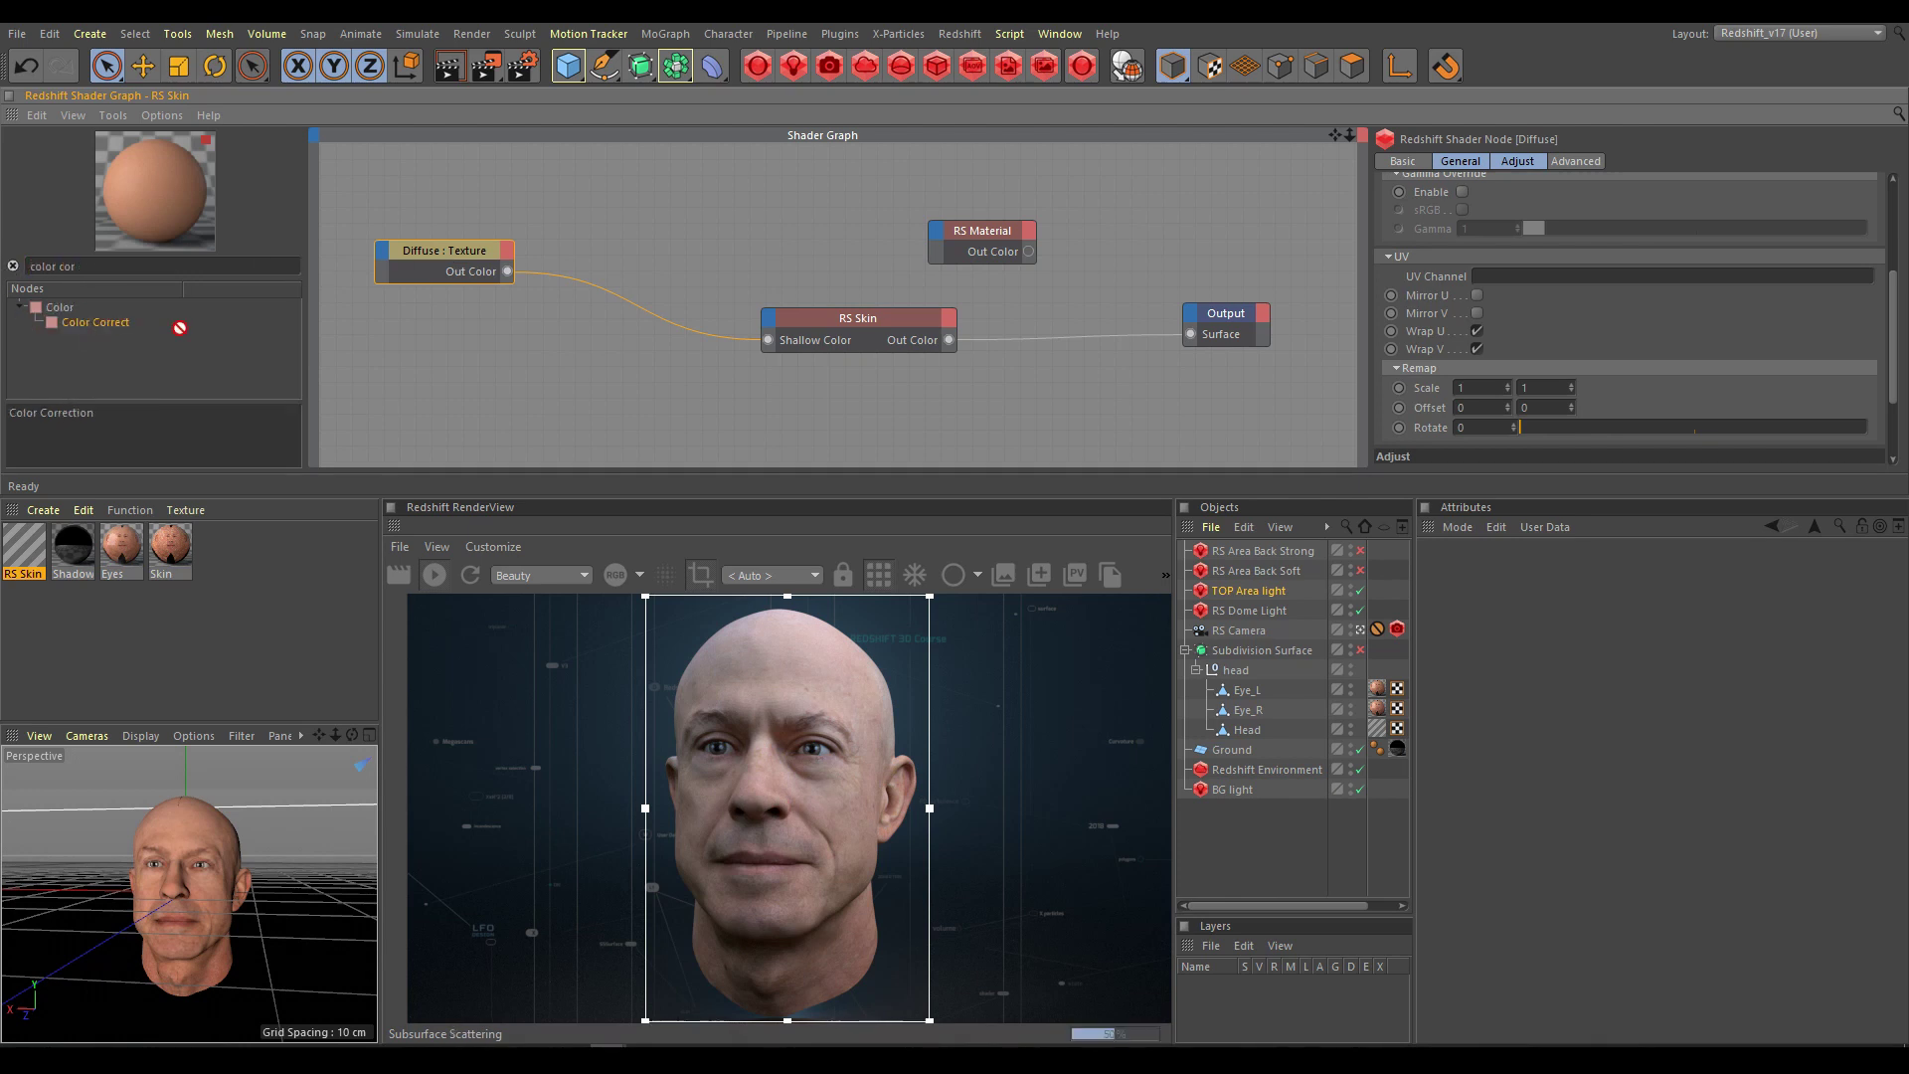
drag(636, 369, 694, 363)
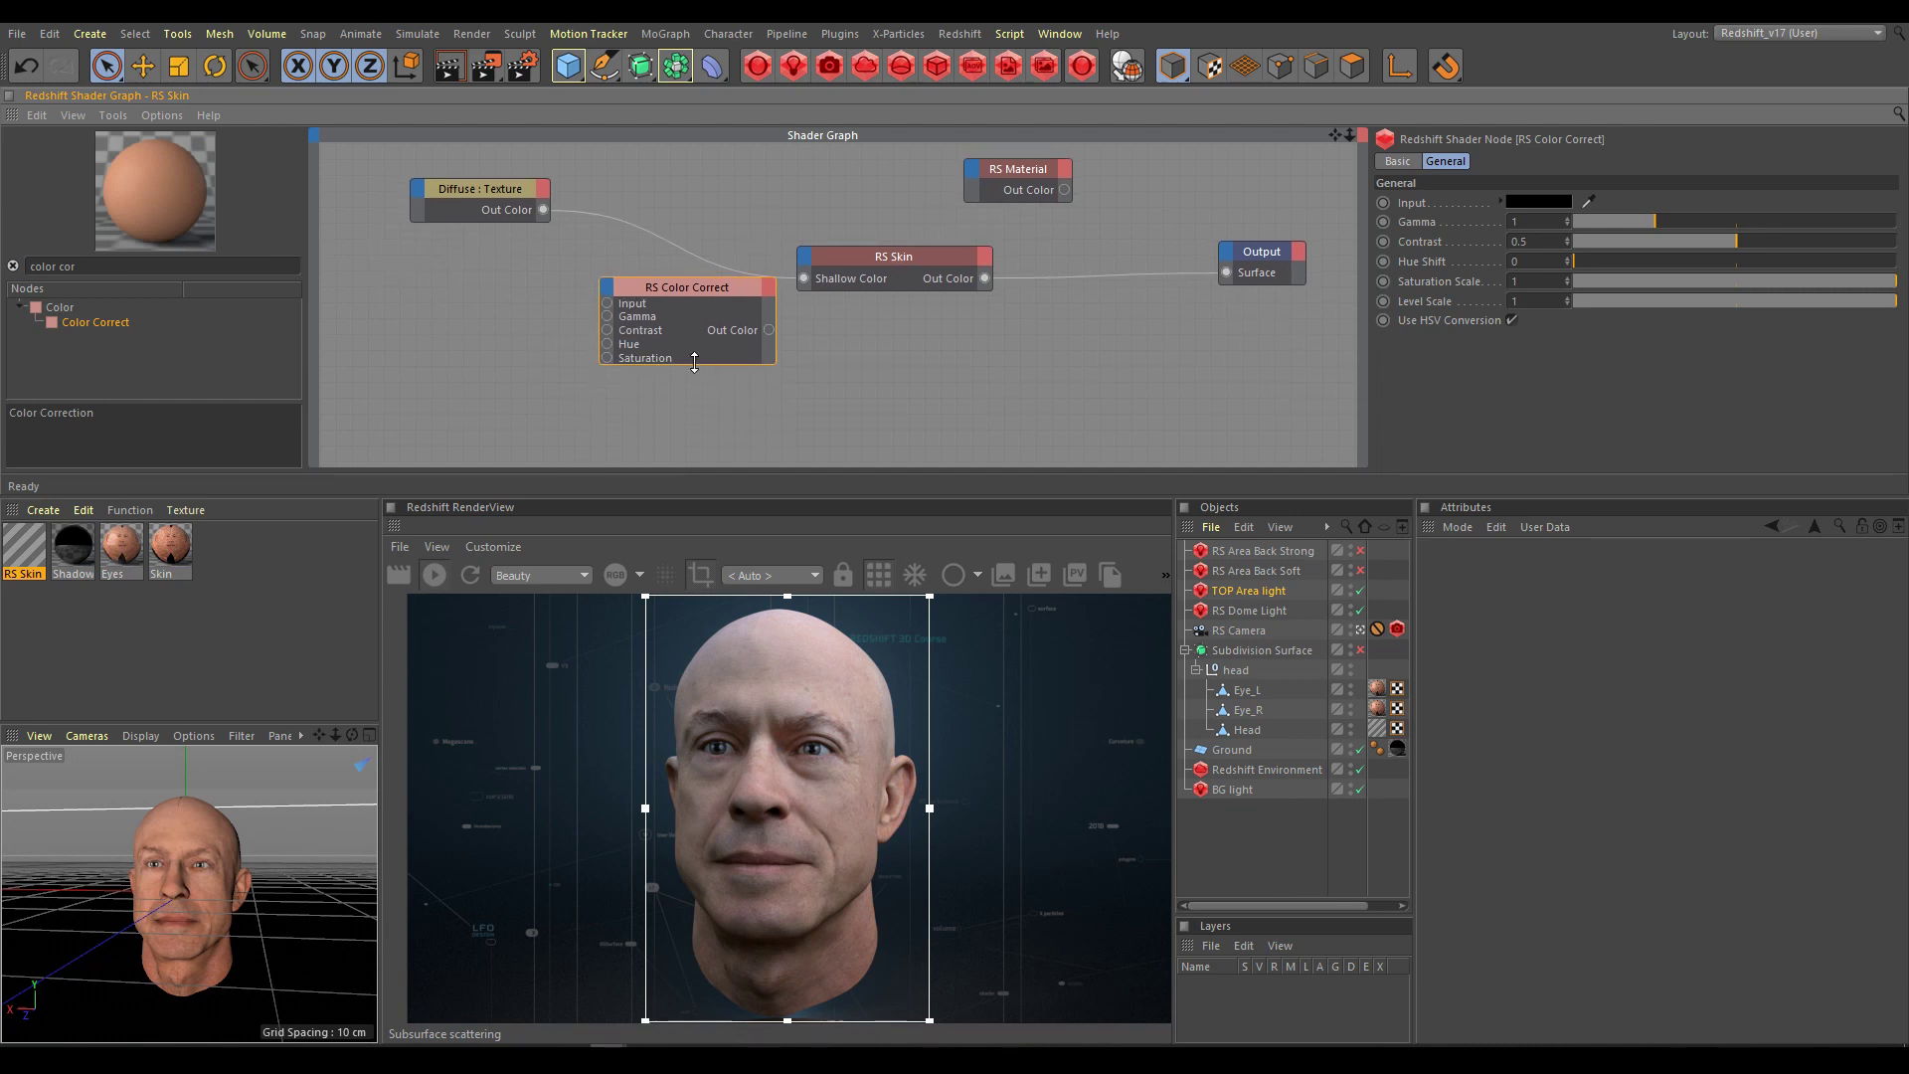
click(899, 239)
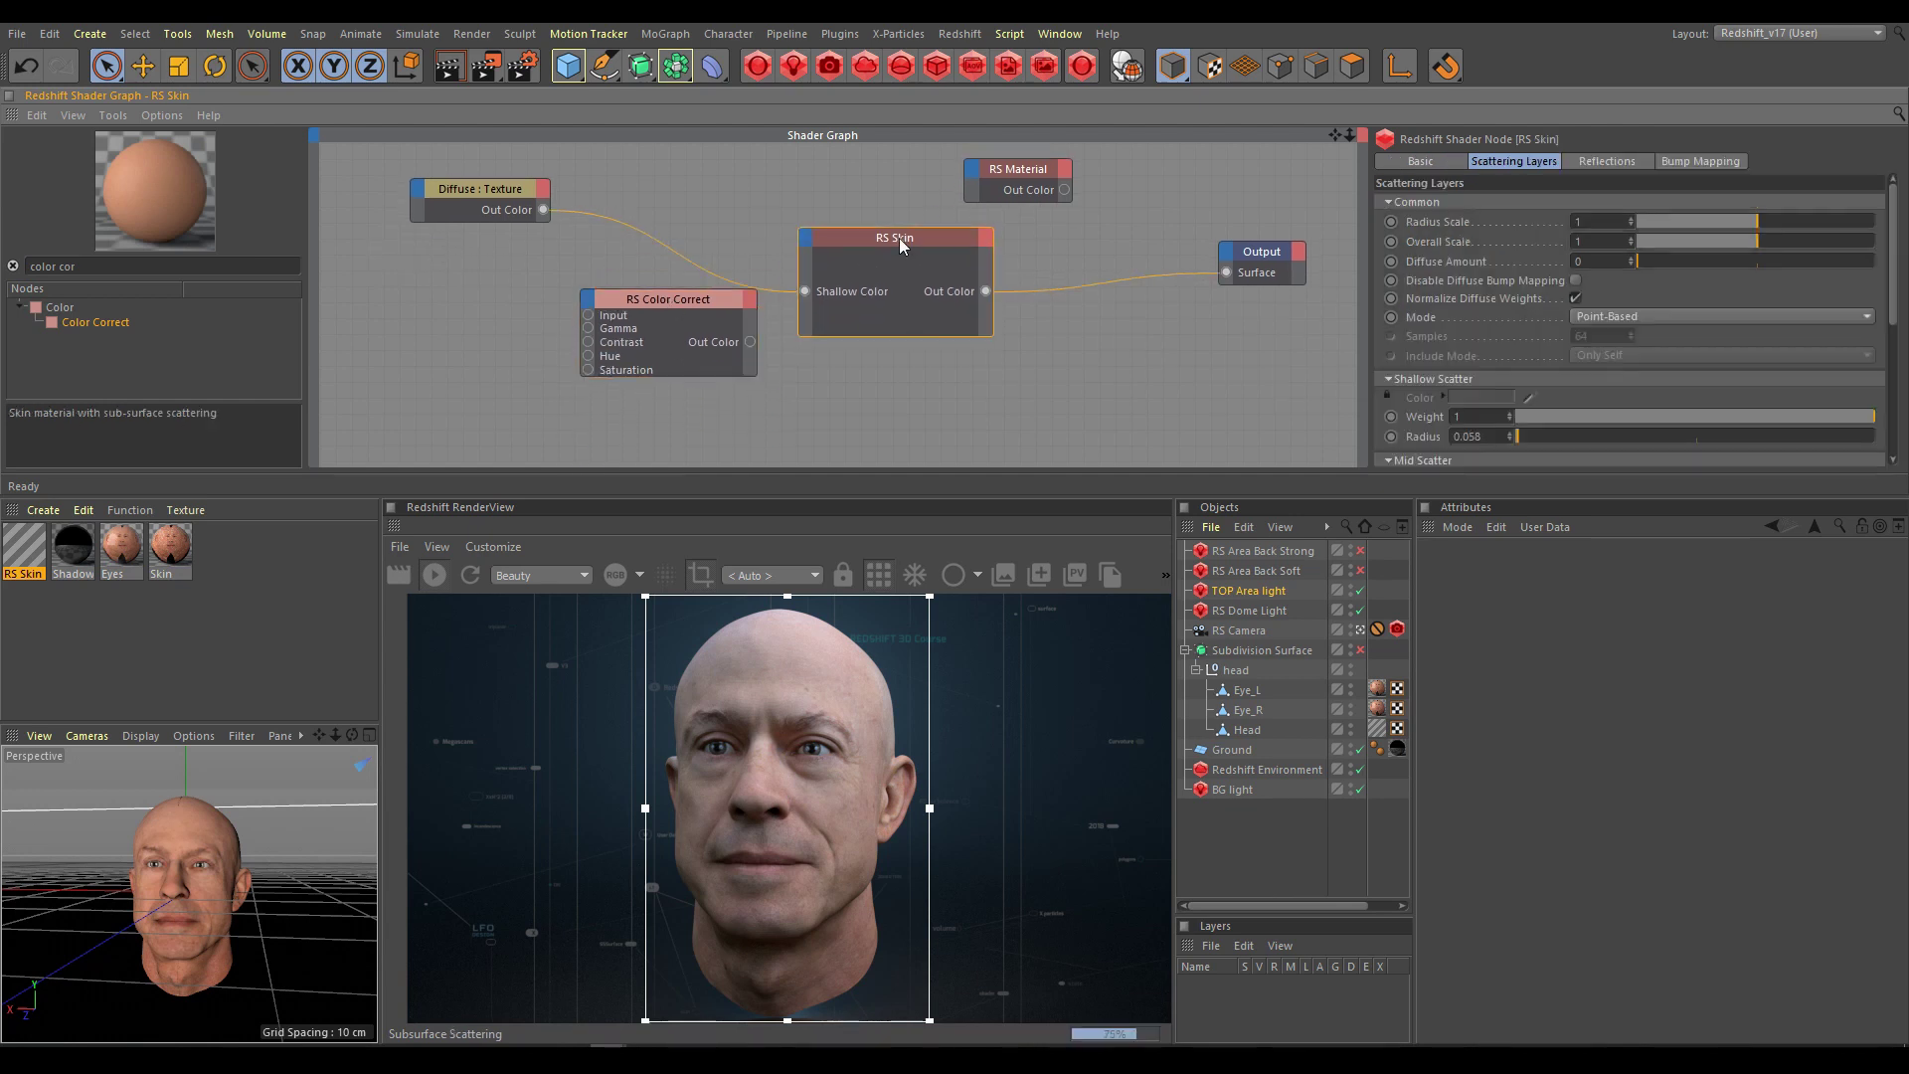
drag(899, 239, 899, 230)
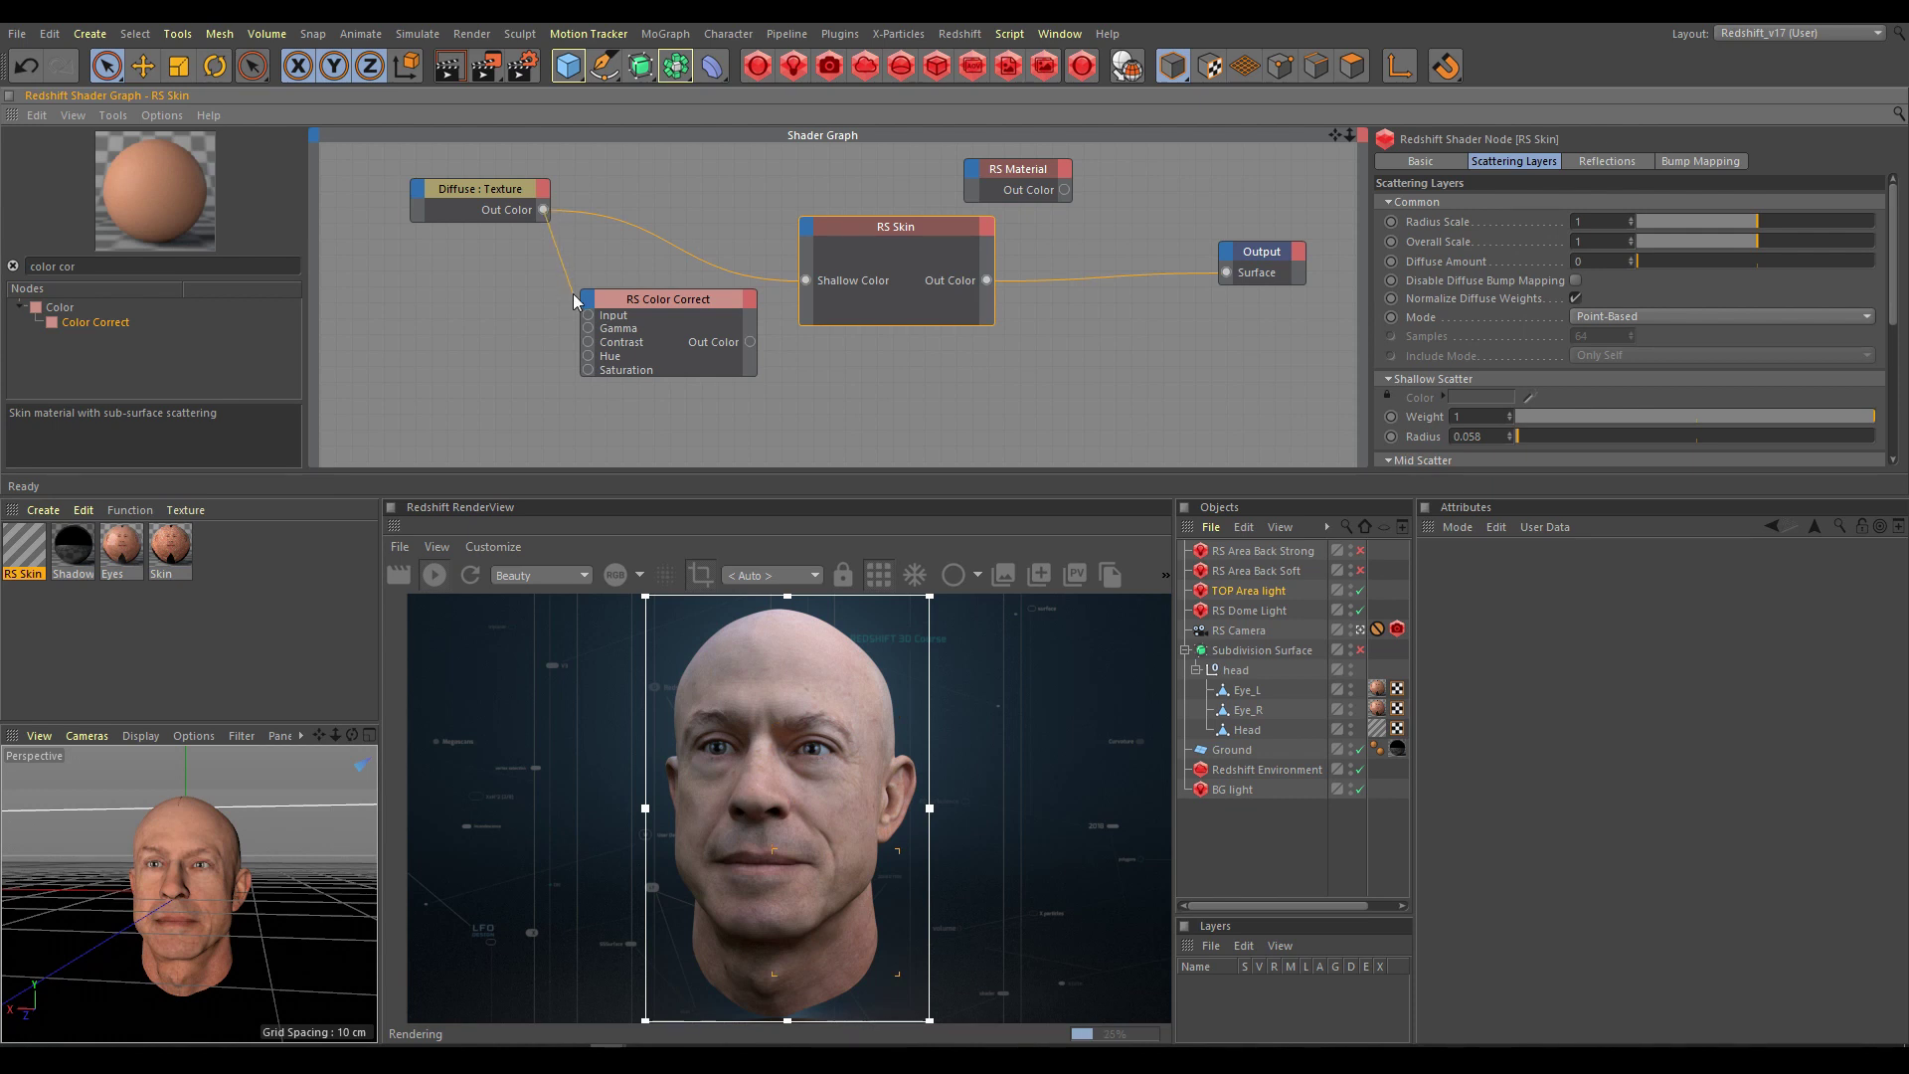
drag(545, 209, 585, 314)
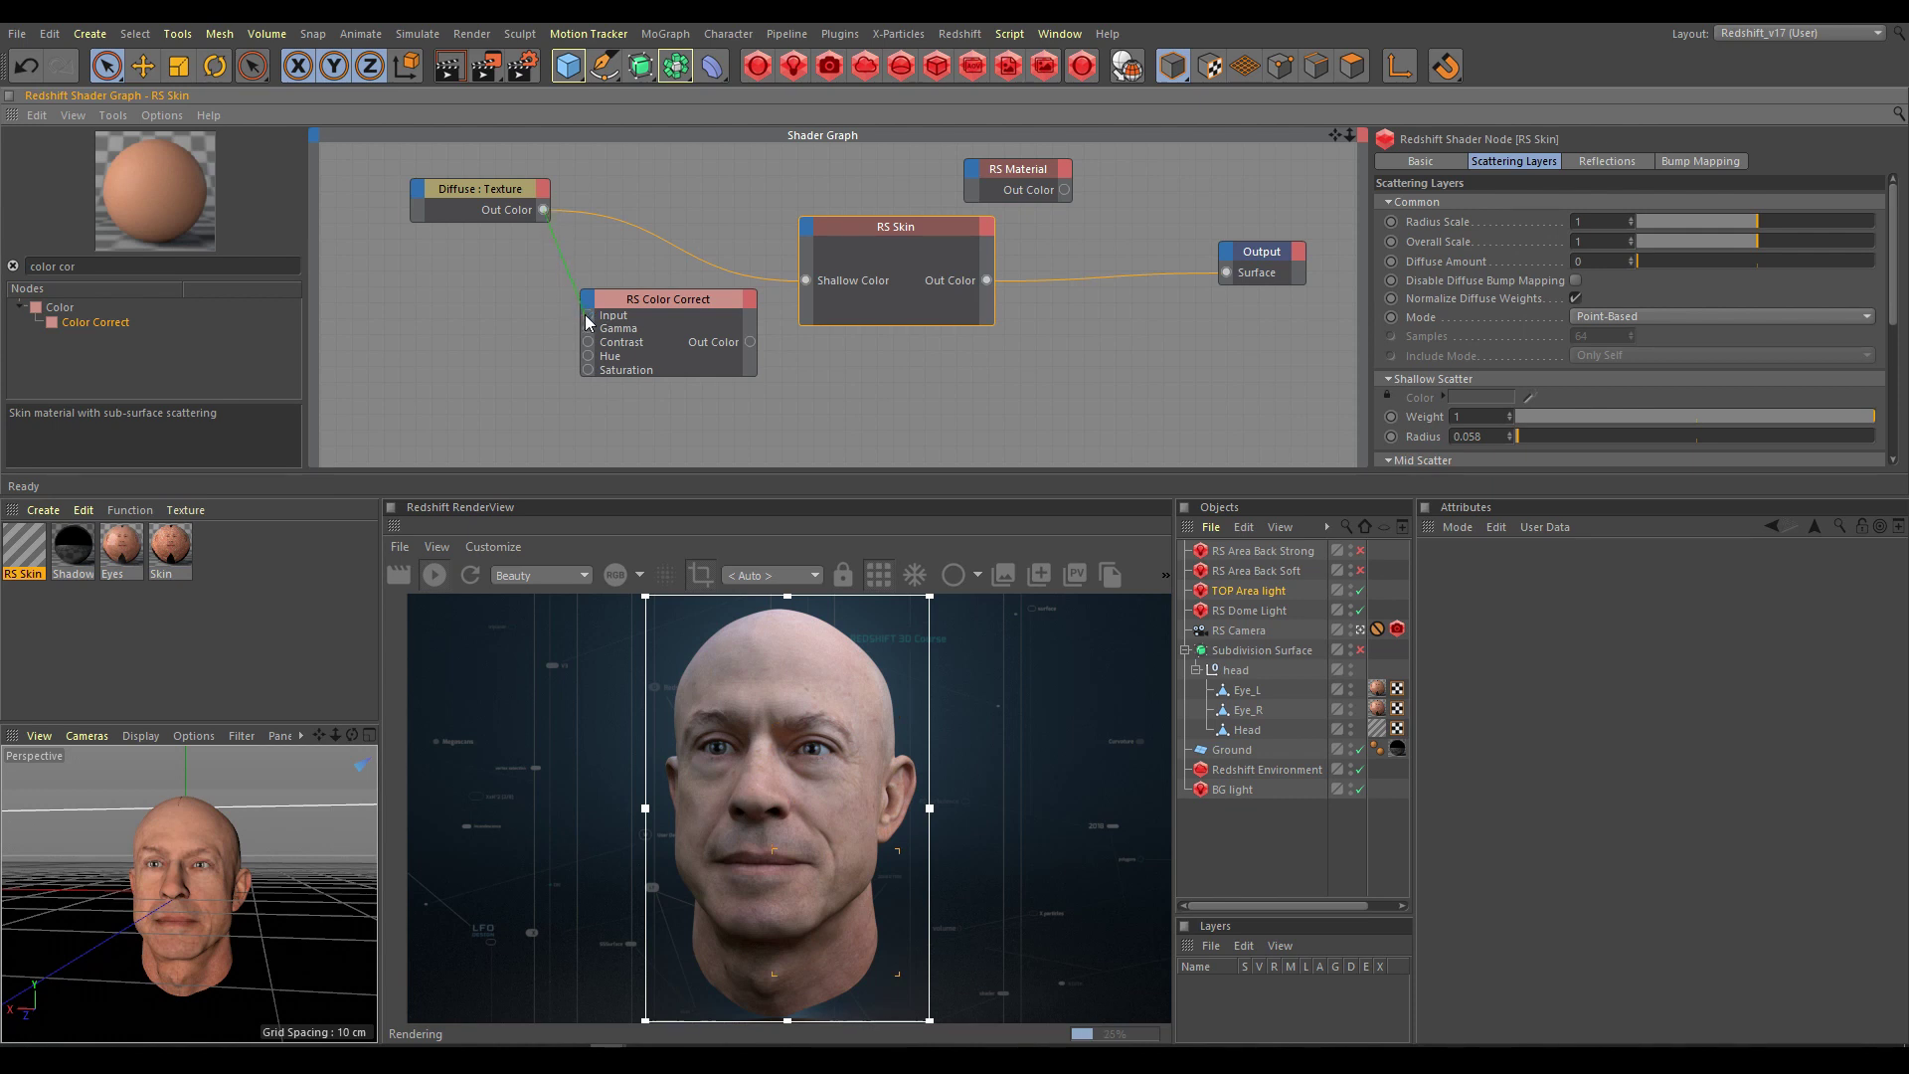
Step: Set the colour correction to Hue Shift 5, Saturation Scale 1.05, Level Scale 1.1
click(669, 296)
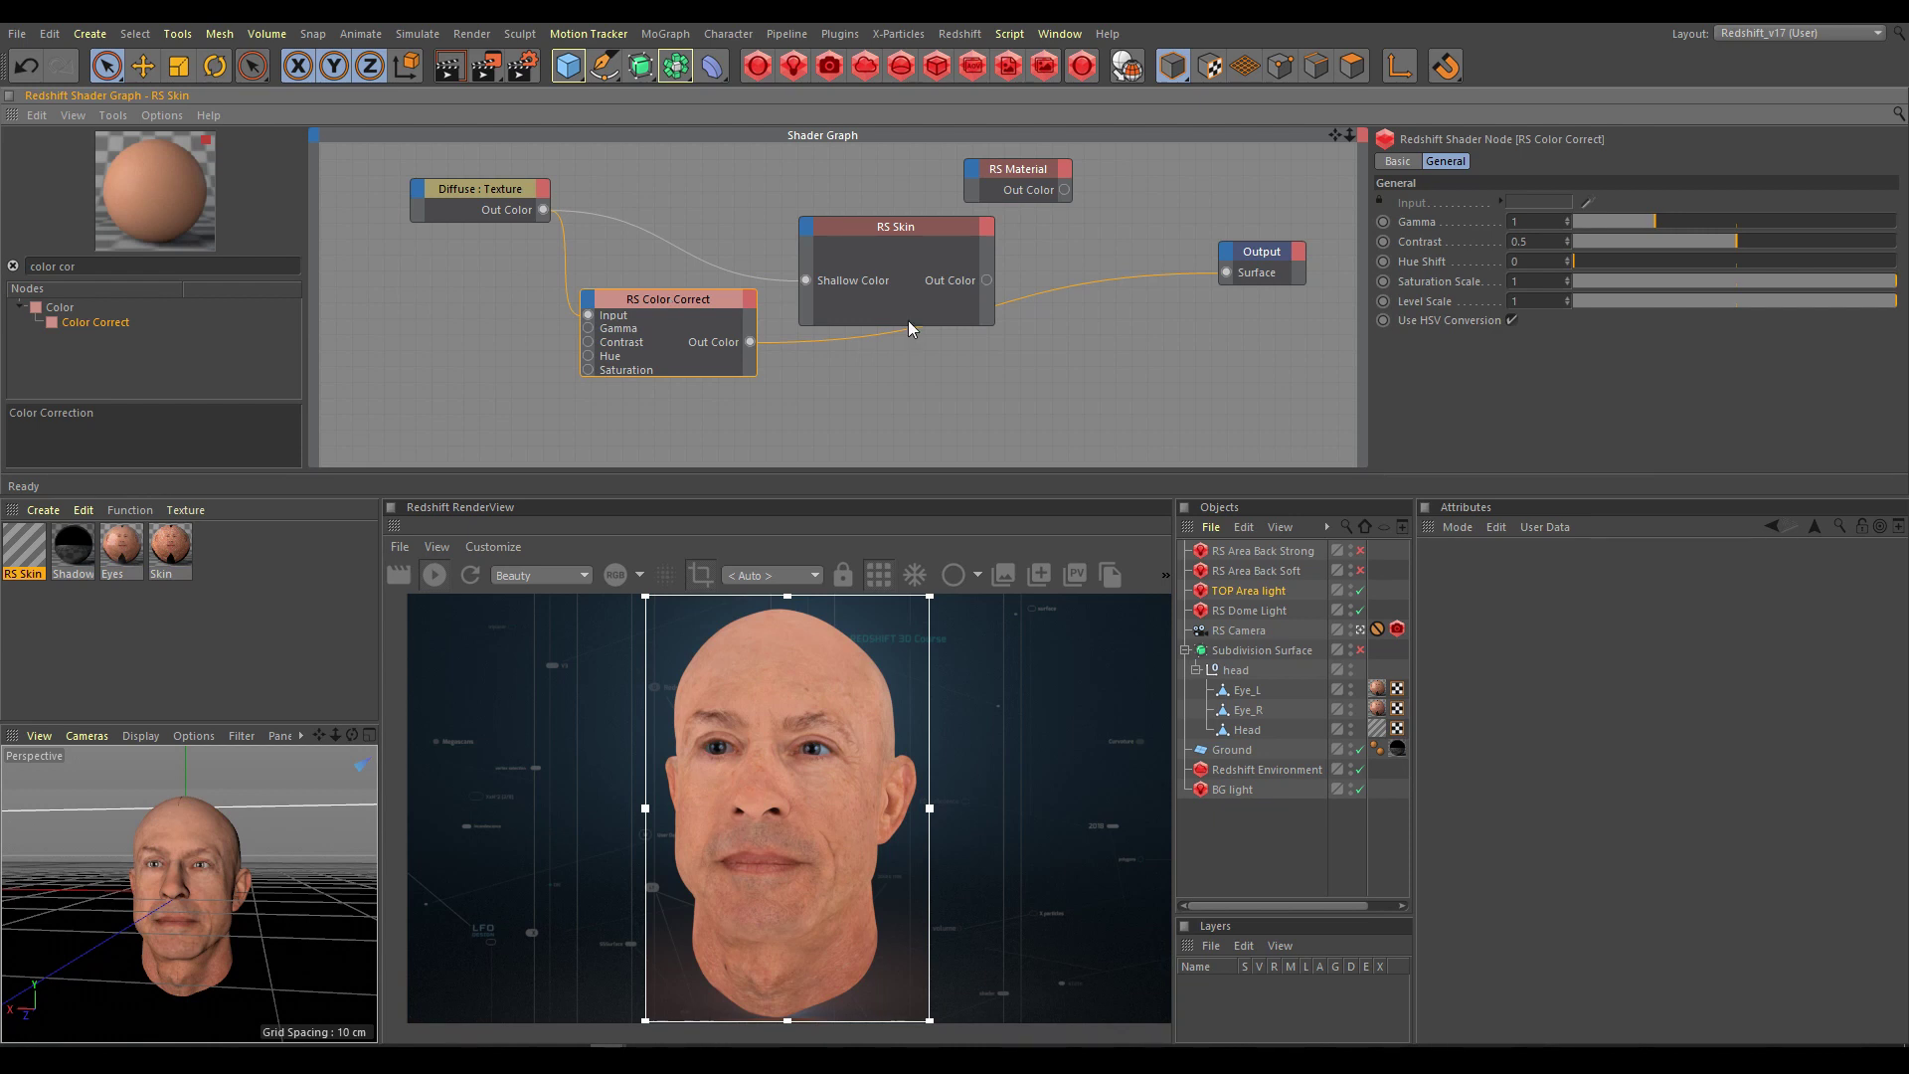
double_click(1520, 260)
text(5)
key(Return)
text(1.05)
key(Return)
double_click(1512, 300)
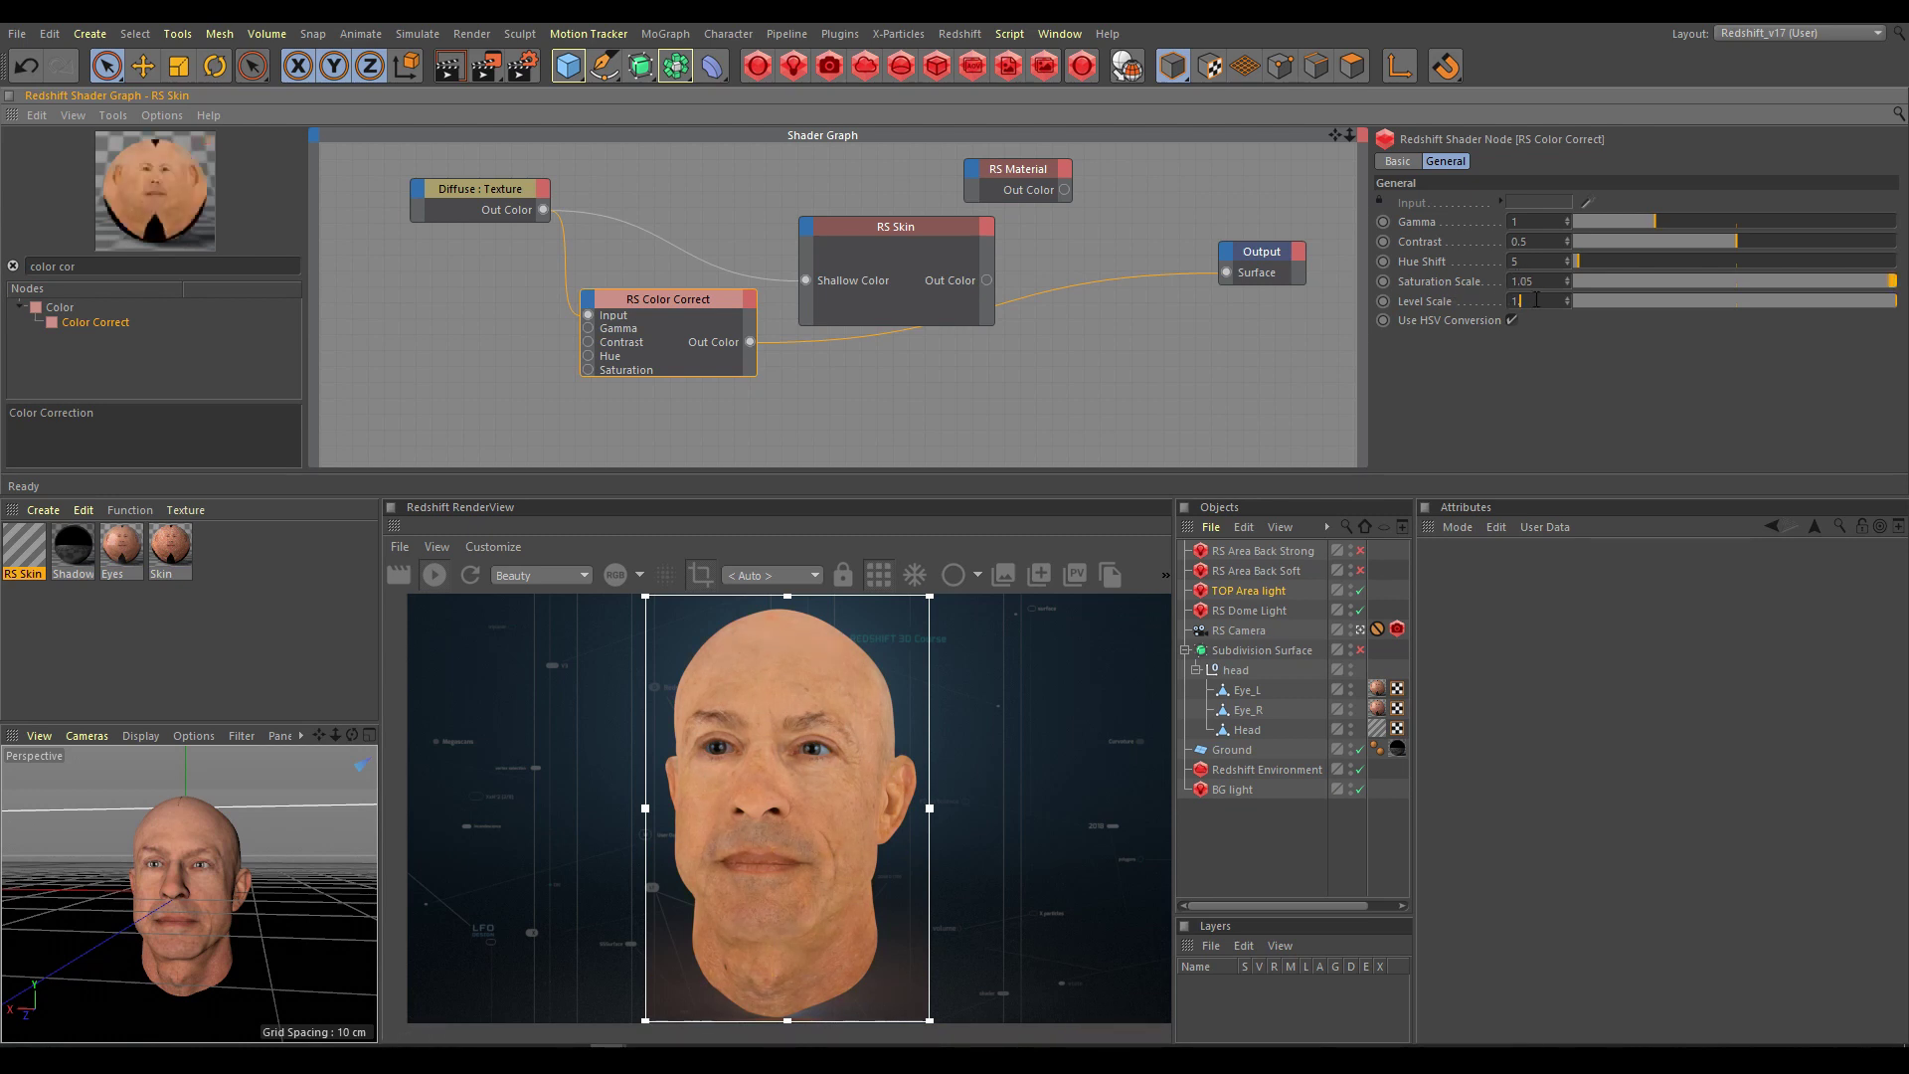
text(1.1)
key(Return)
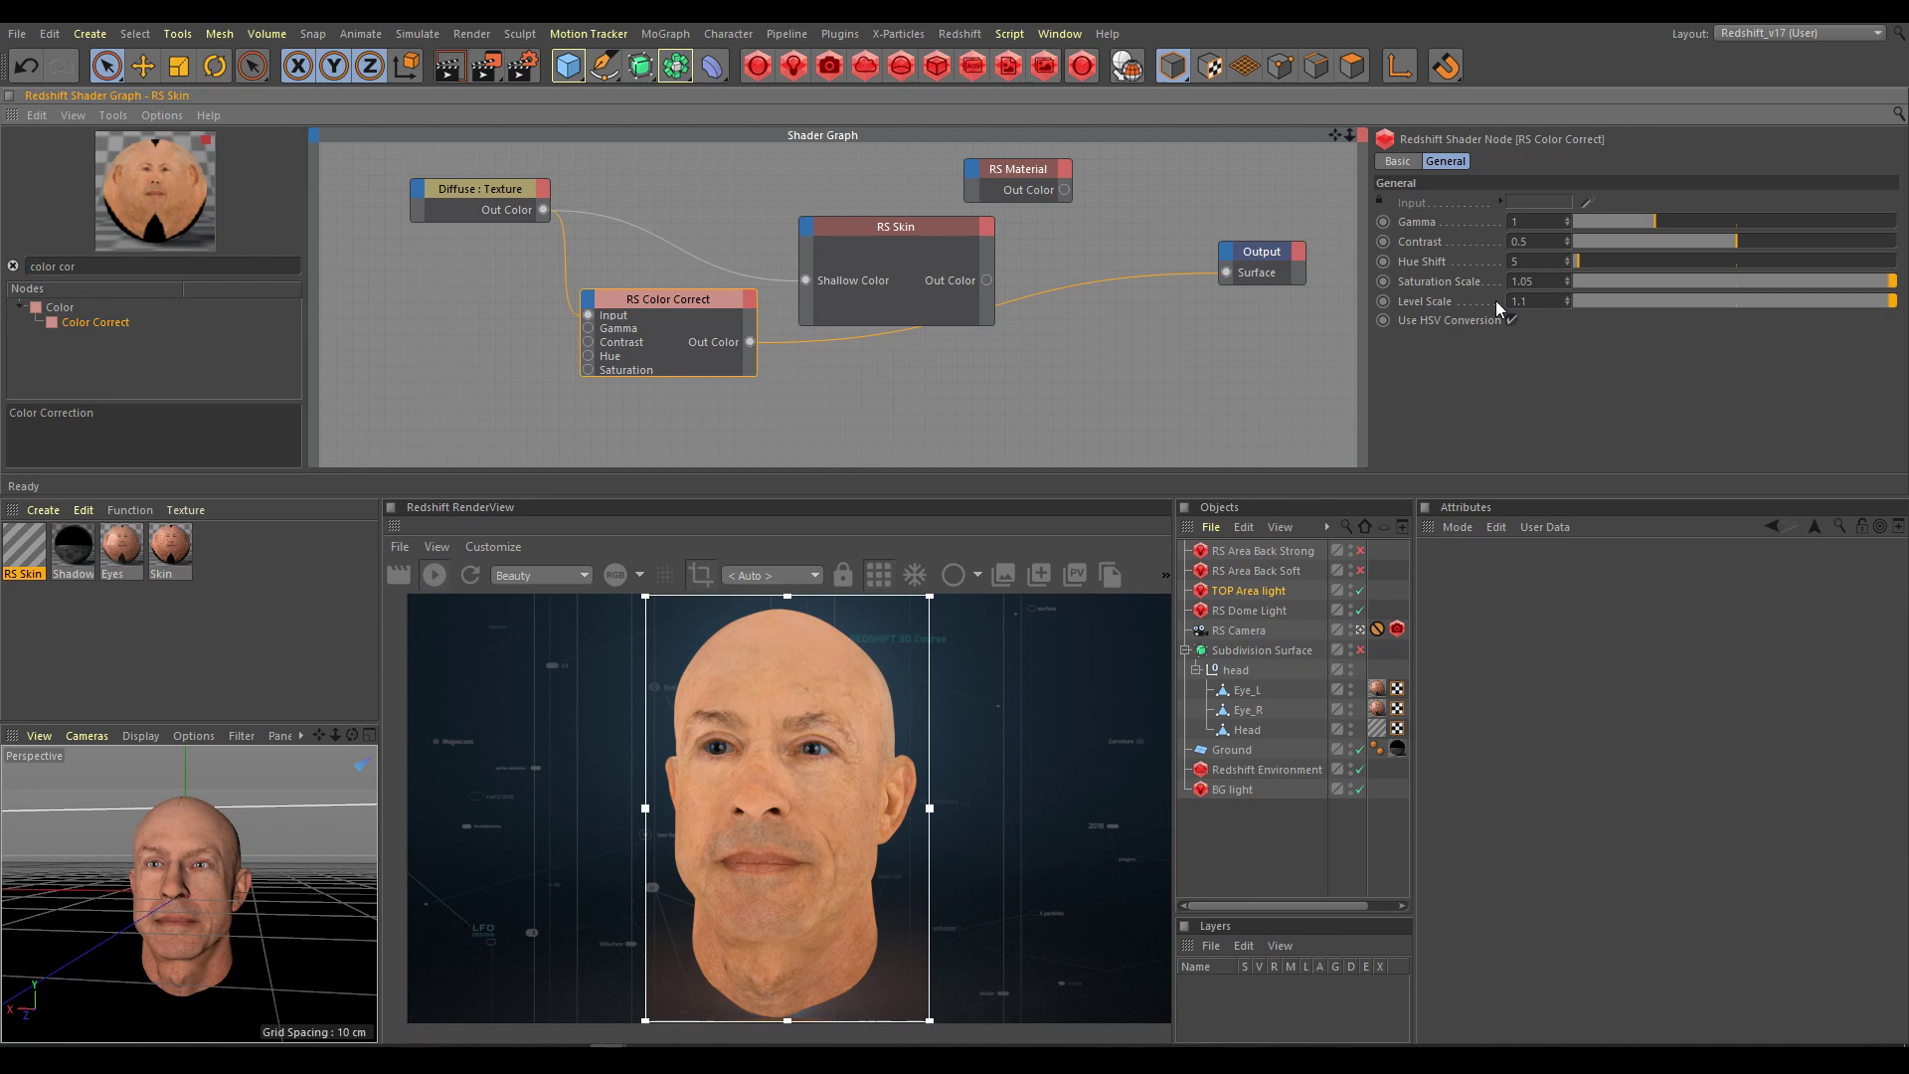
Step: Connect the corrected colour output to RS Skin's Mid Color
drag(750, 341, 811, 234)
mouse_move(940, 342)
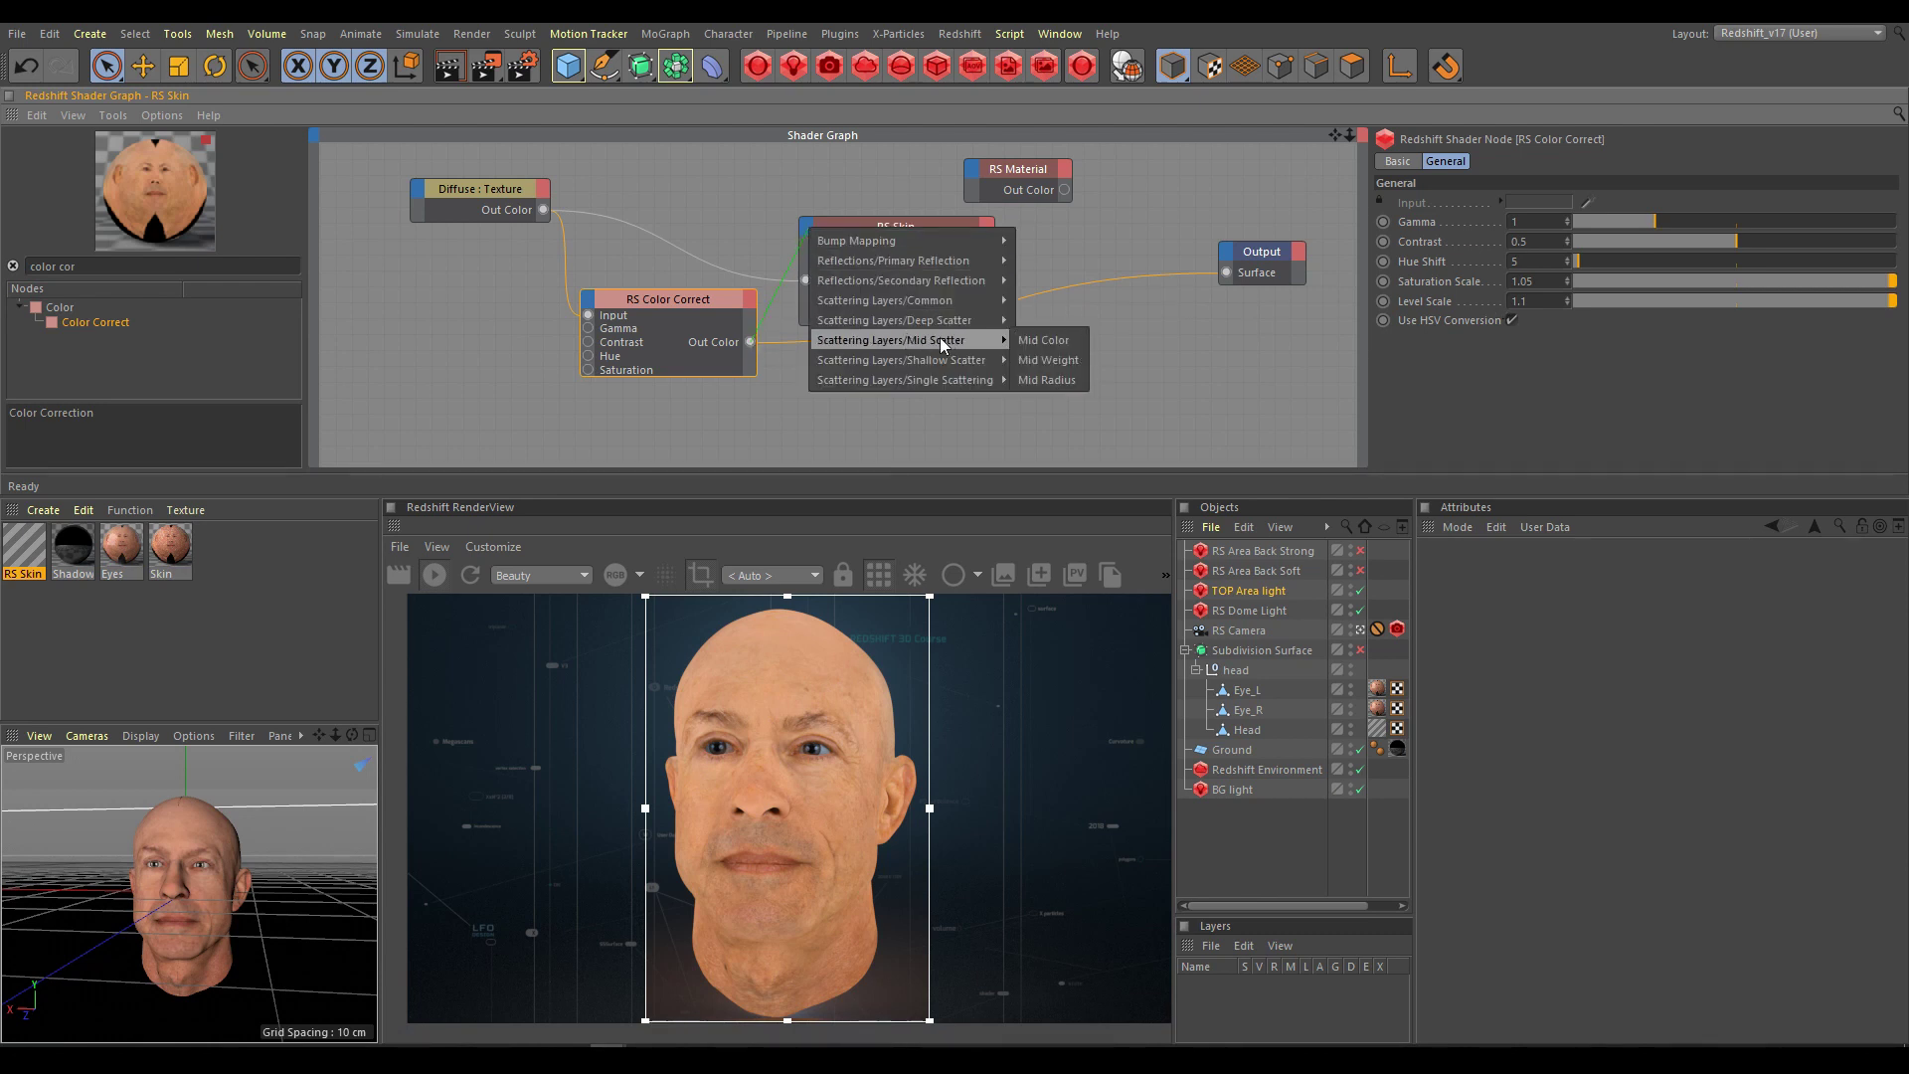
click(1062, 342)
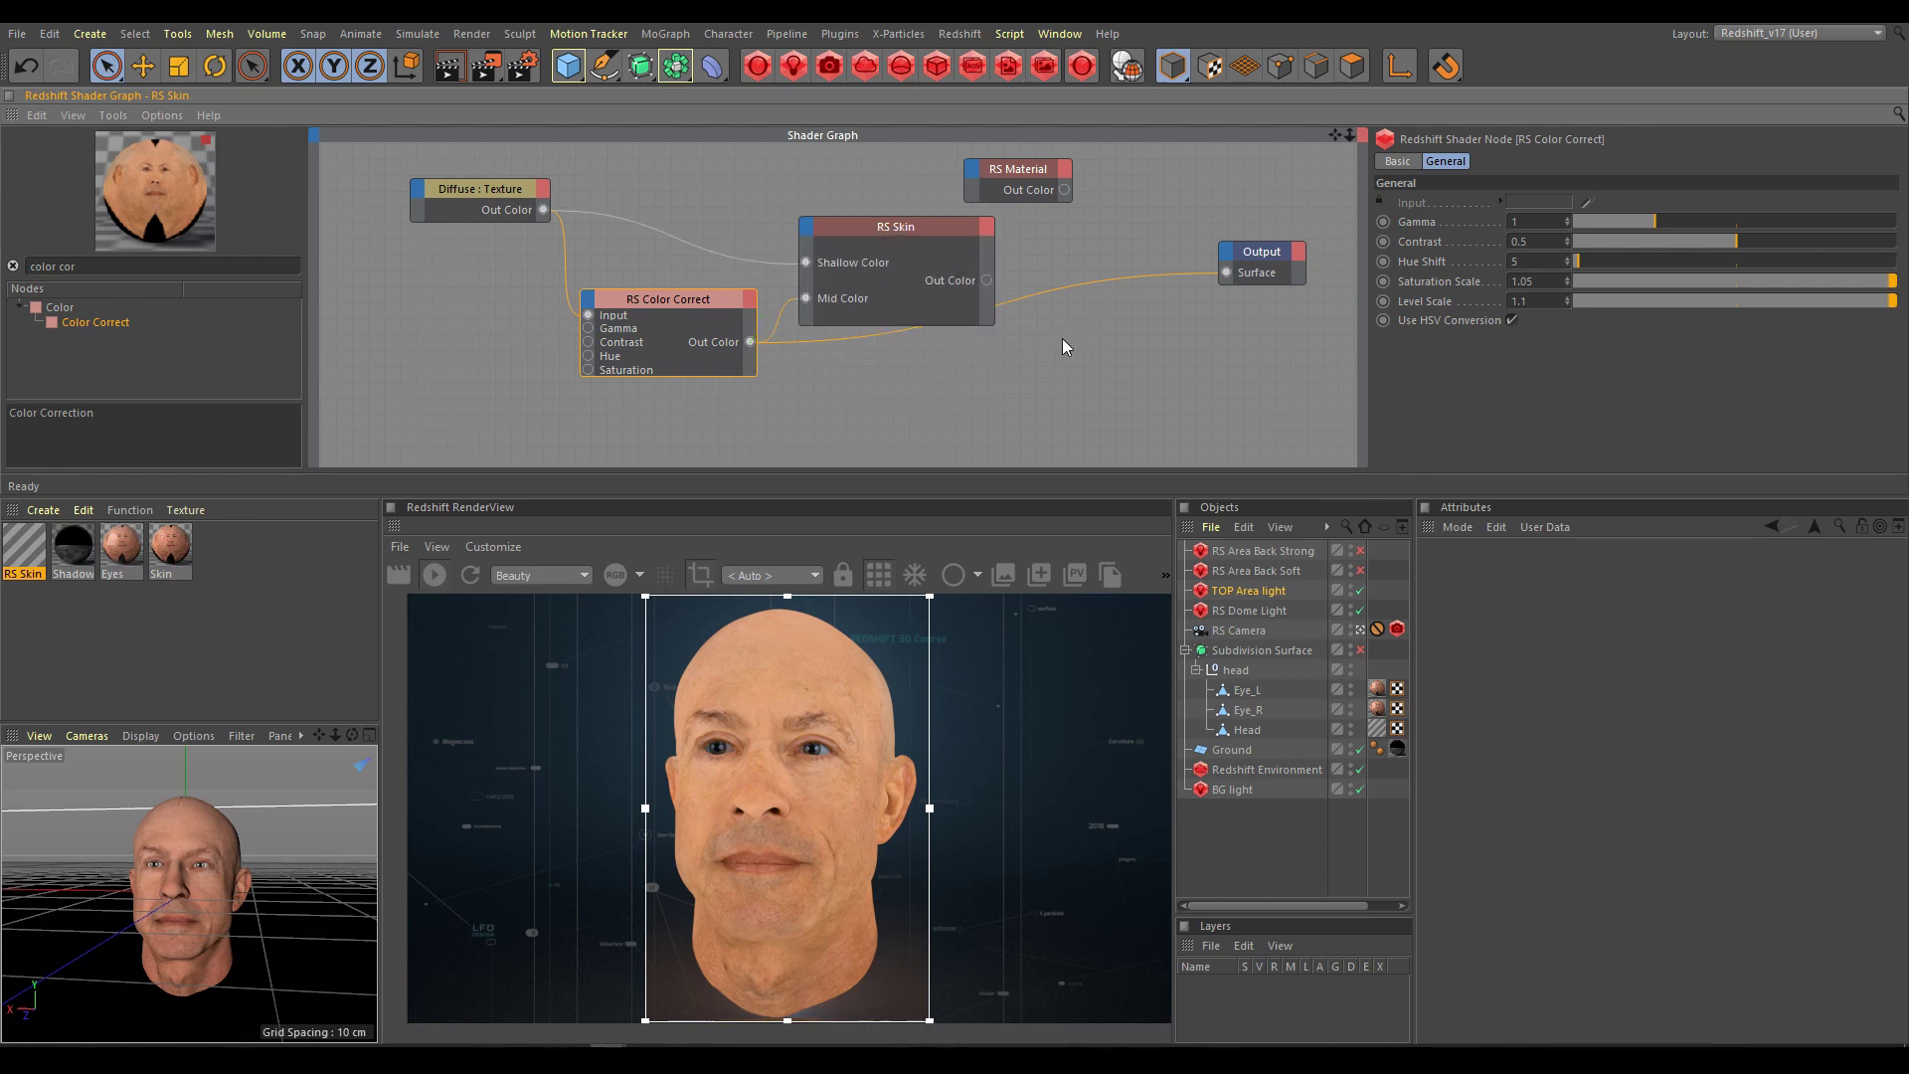
Step: Add a second RS Color Correct node below the first and feed it the diffuse texture
drag(129, 326, 450, 354)
scroll(668, 386, down, 1)
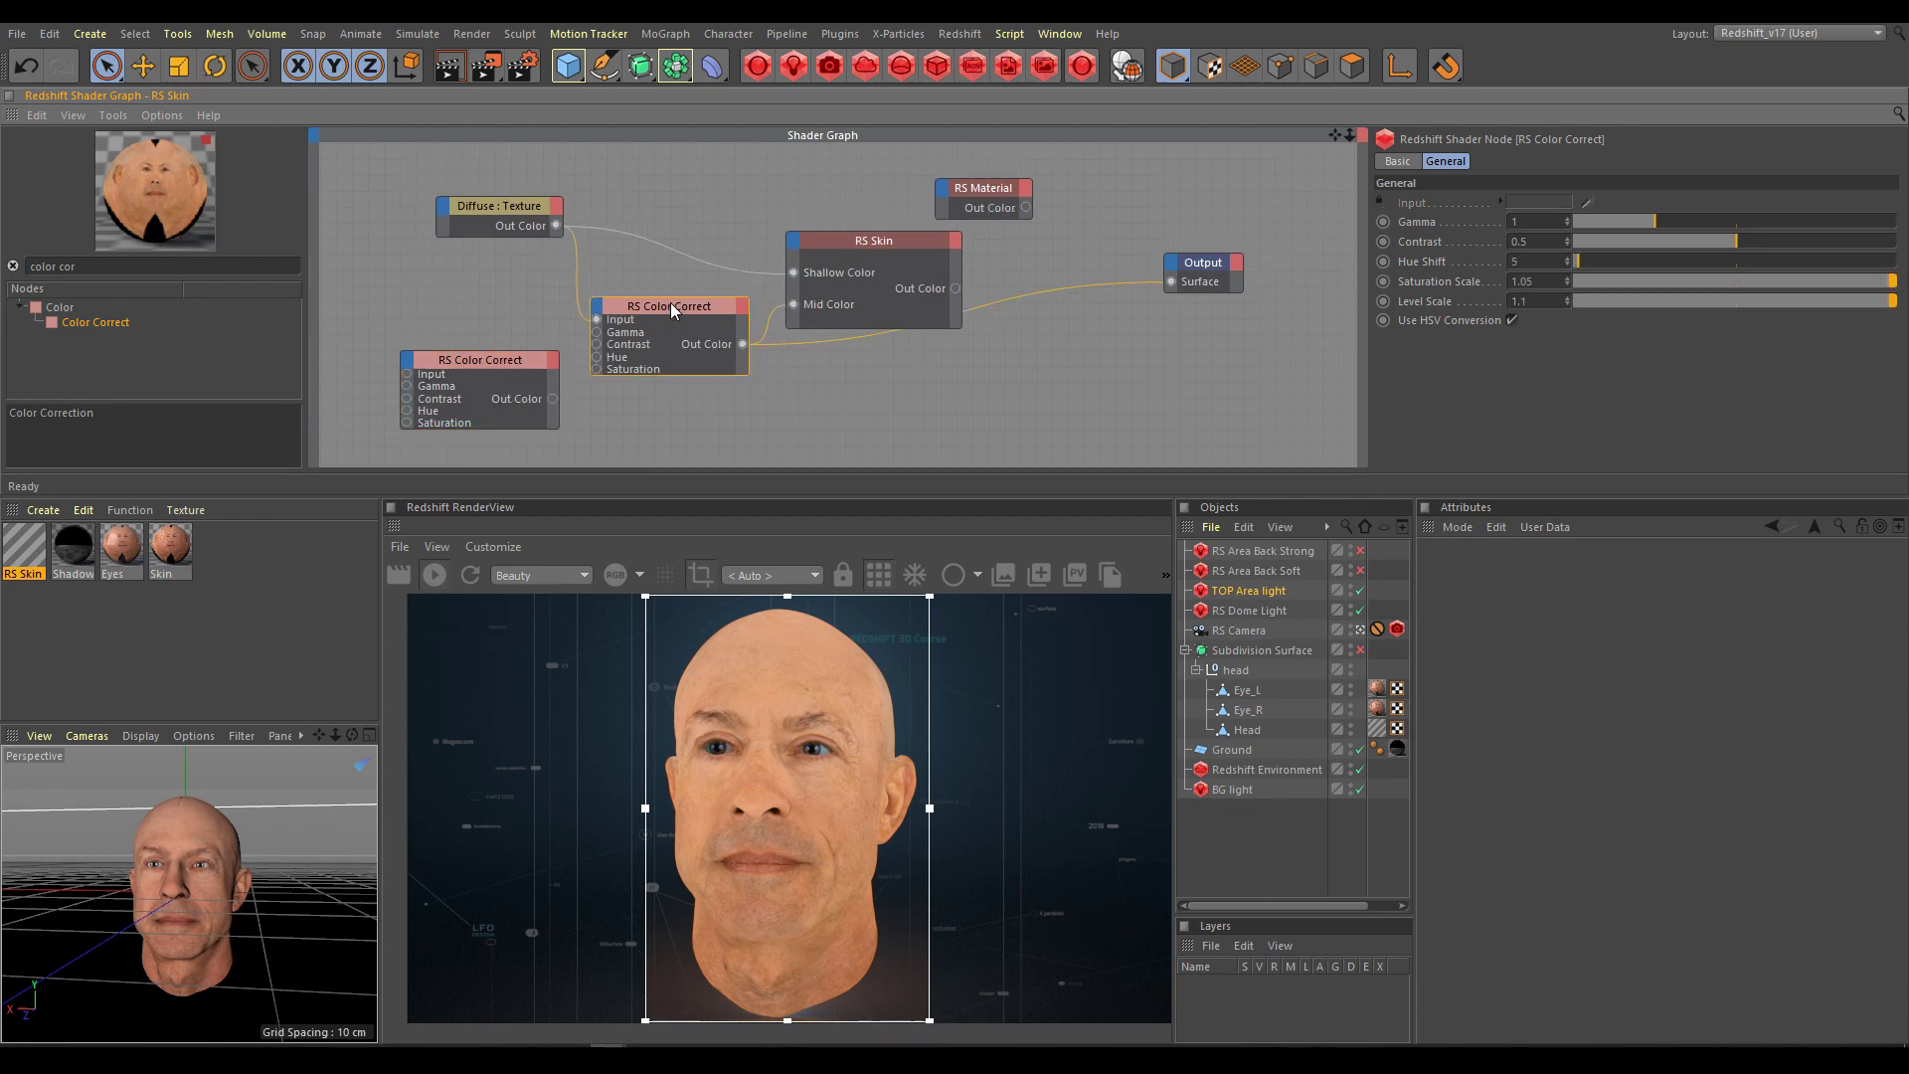
drag(670, 302, 666, 286)
drag(473, 372, 660, 397)
drag(556, 226, 622, 394)
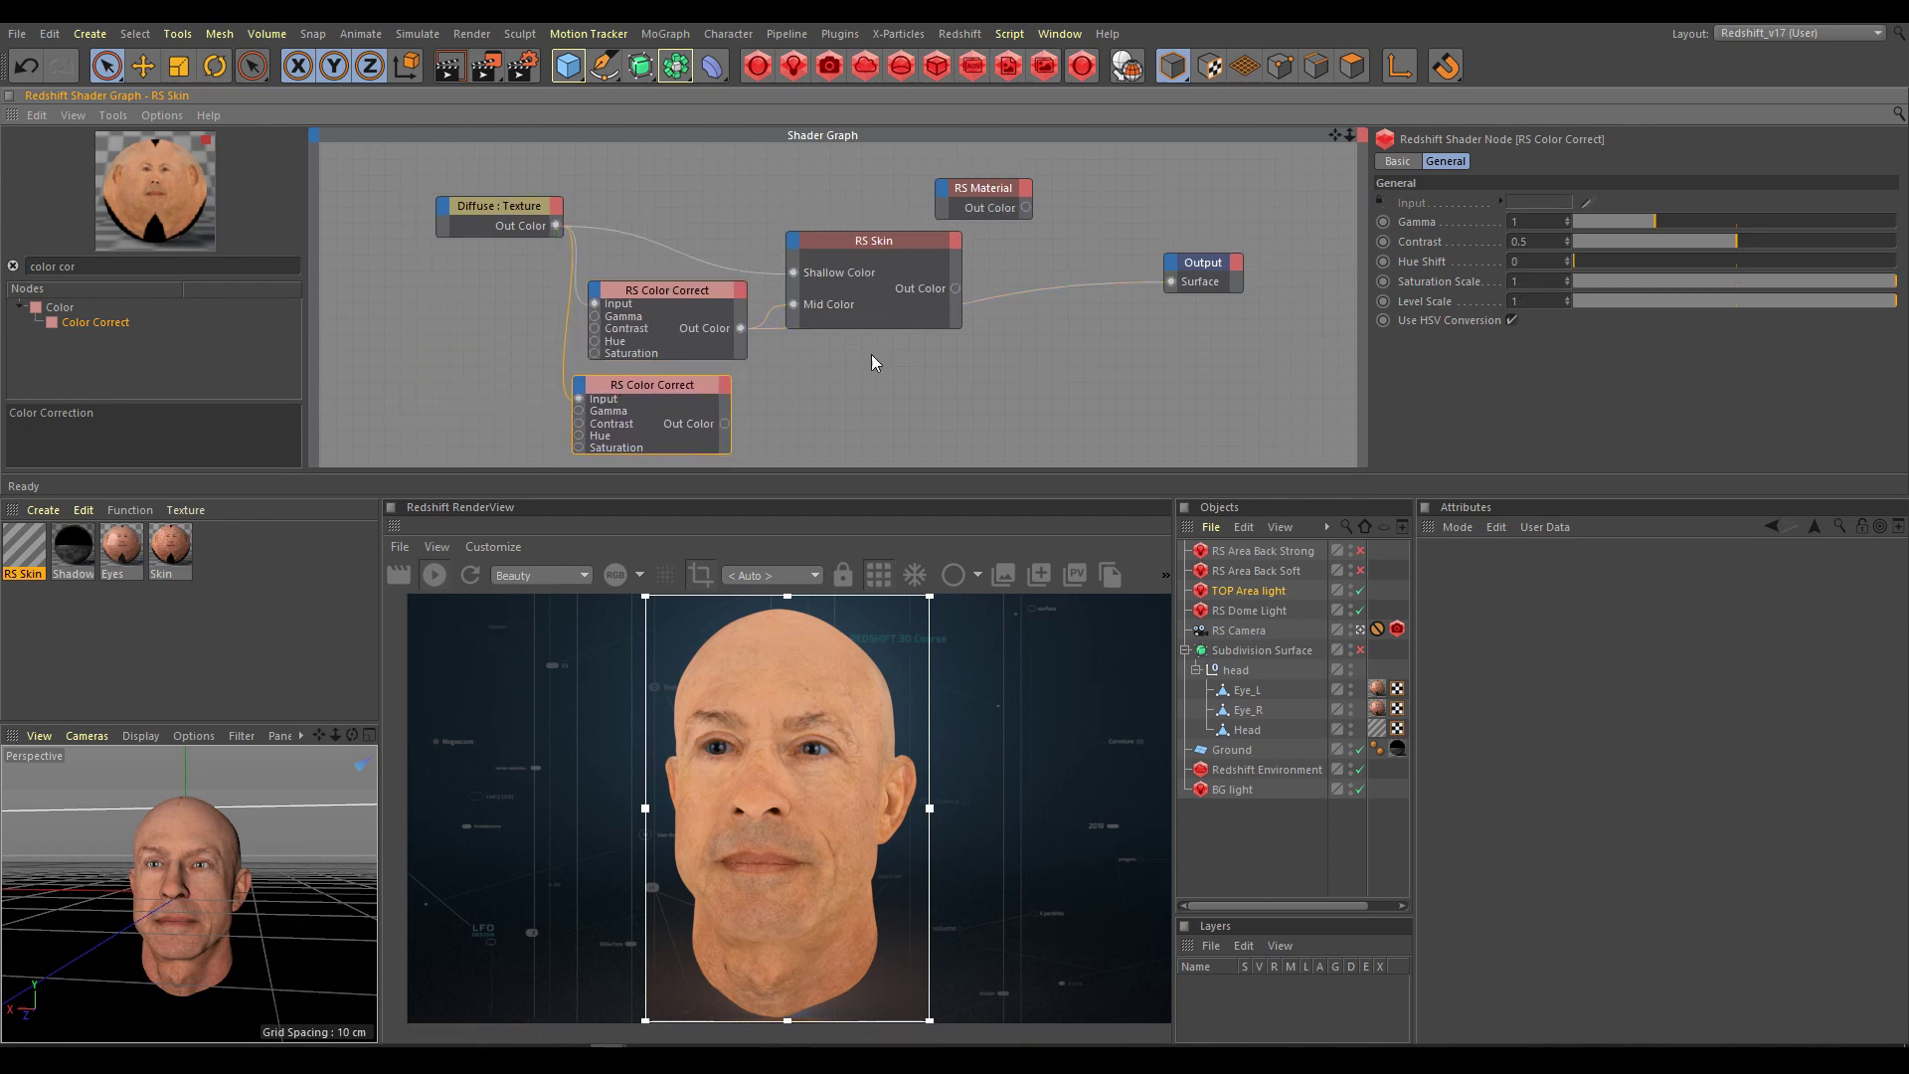
drag(879, 239, 938, 252)
click(676, 387)
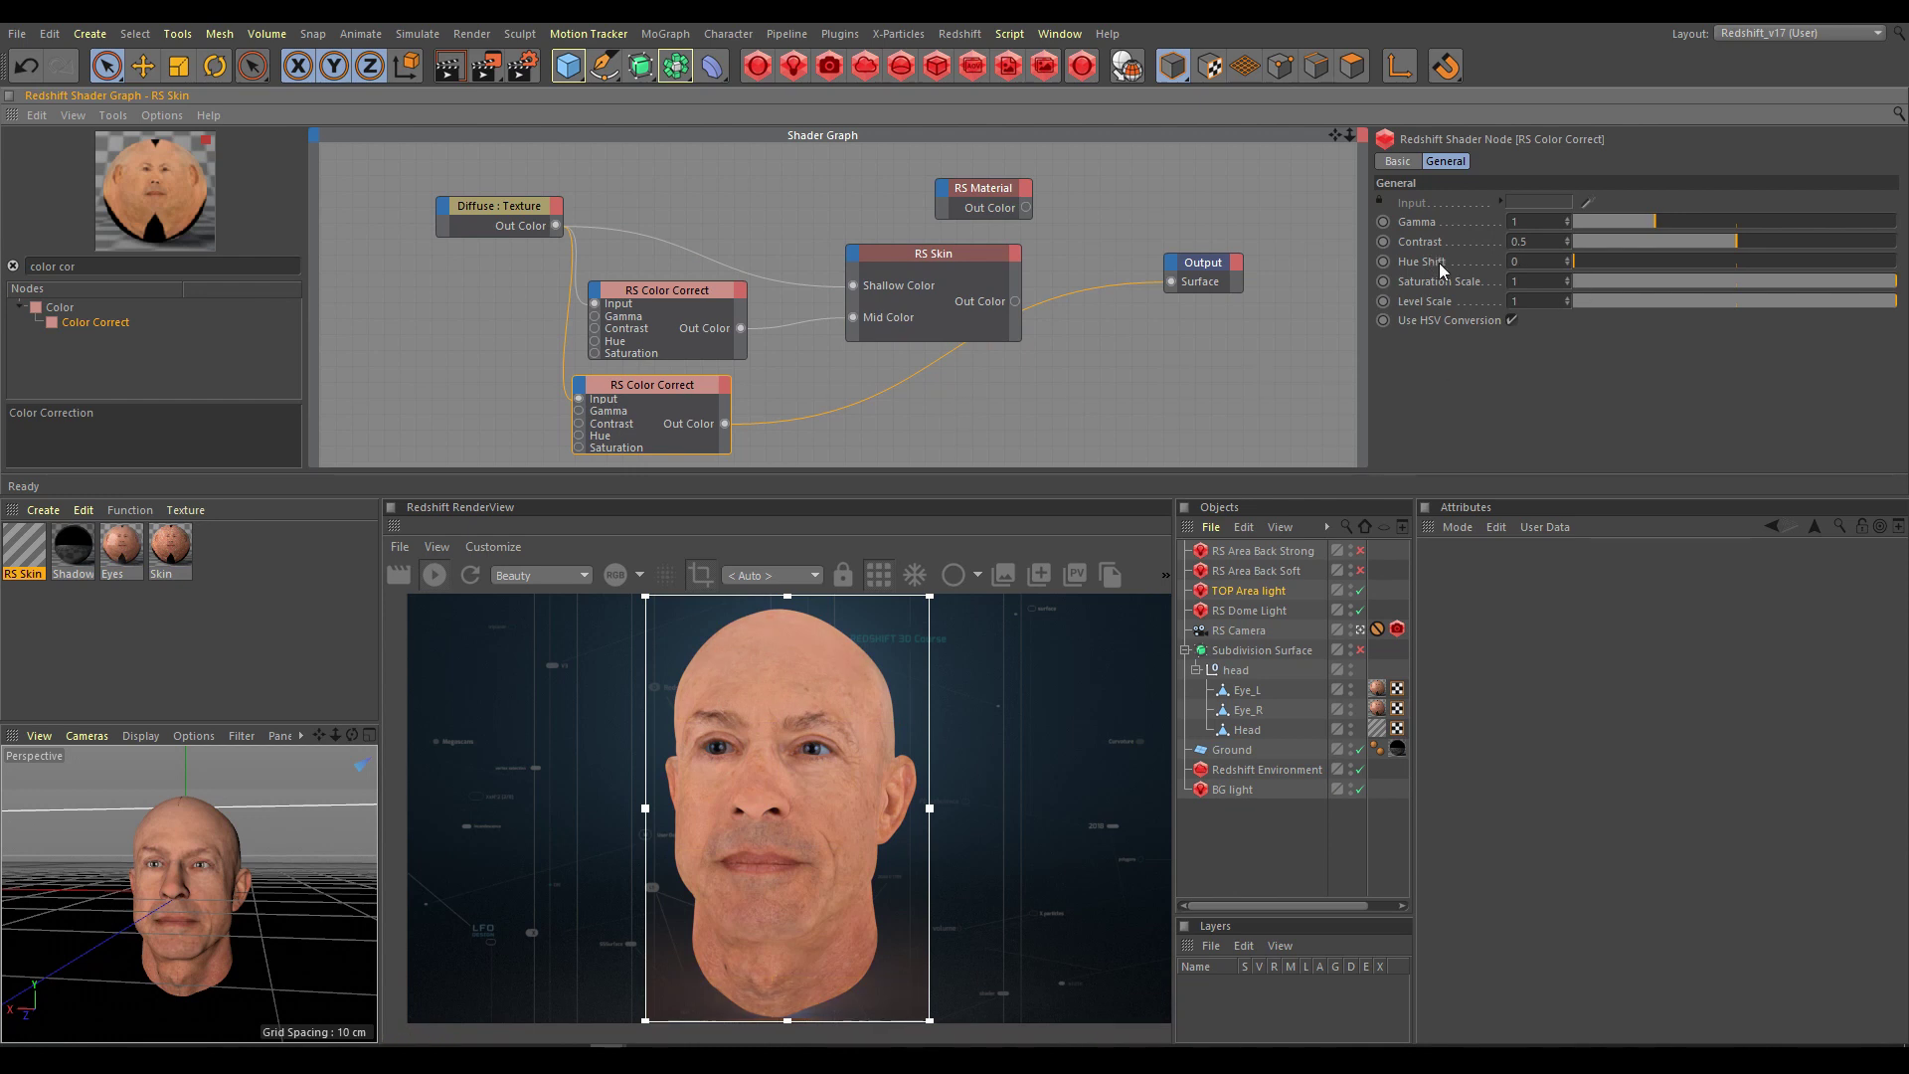
Step: Set the second correction to Hue Shift 355, Saturation 1.05, Level 1.15
click(1892, 261)
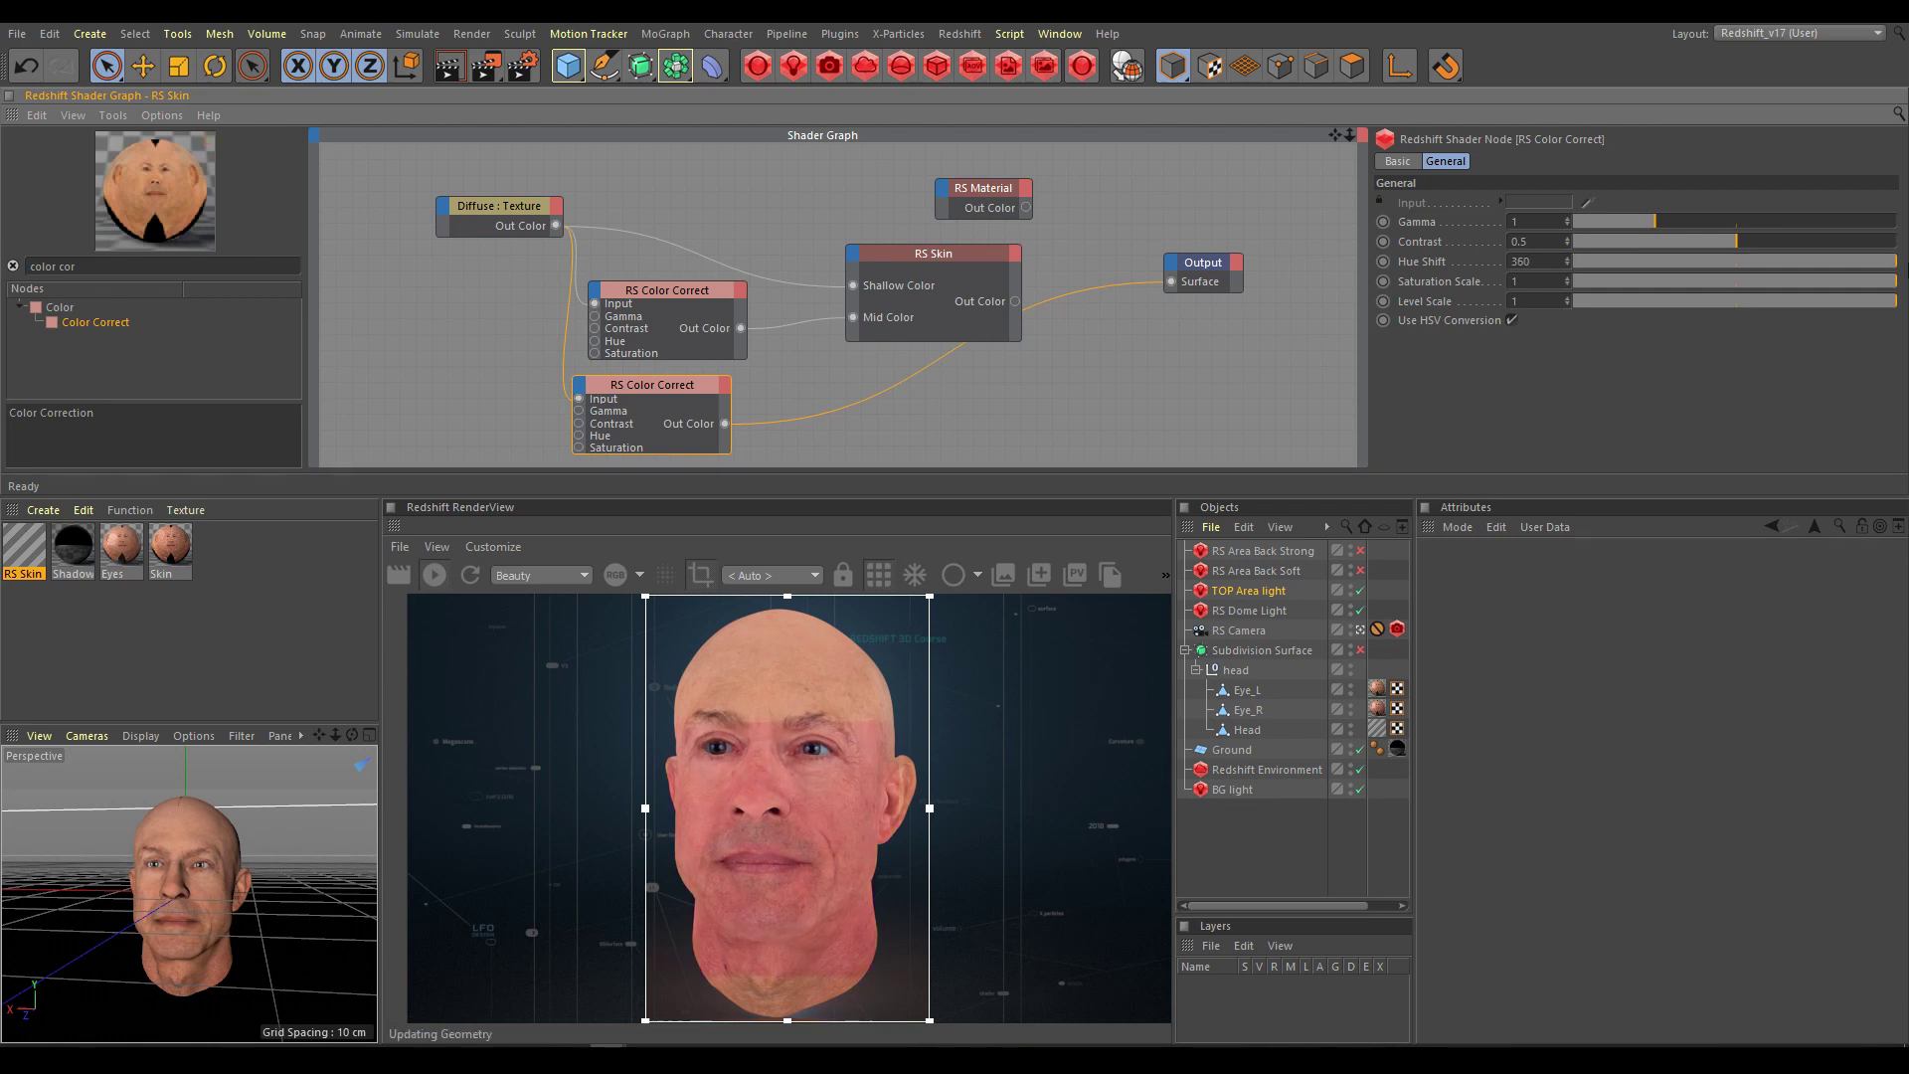
click(1550, 262)
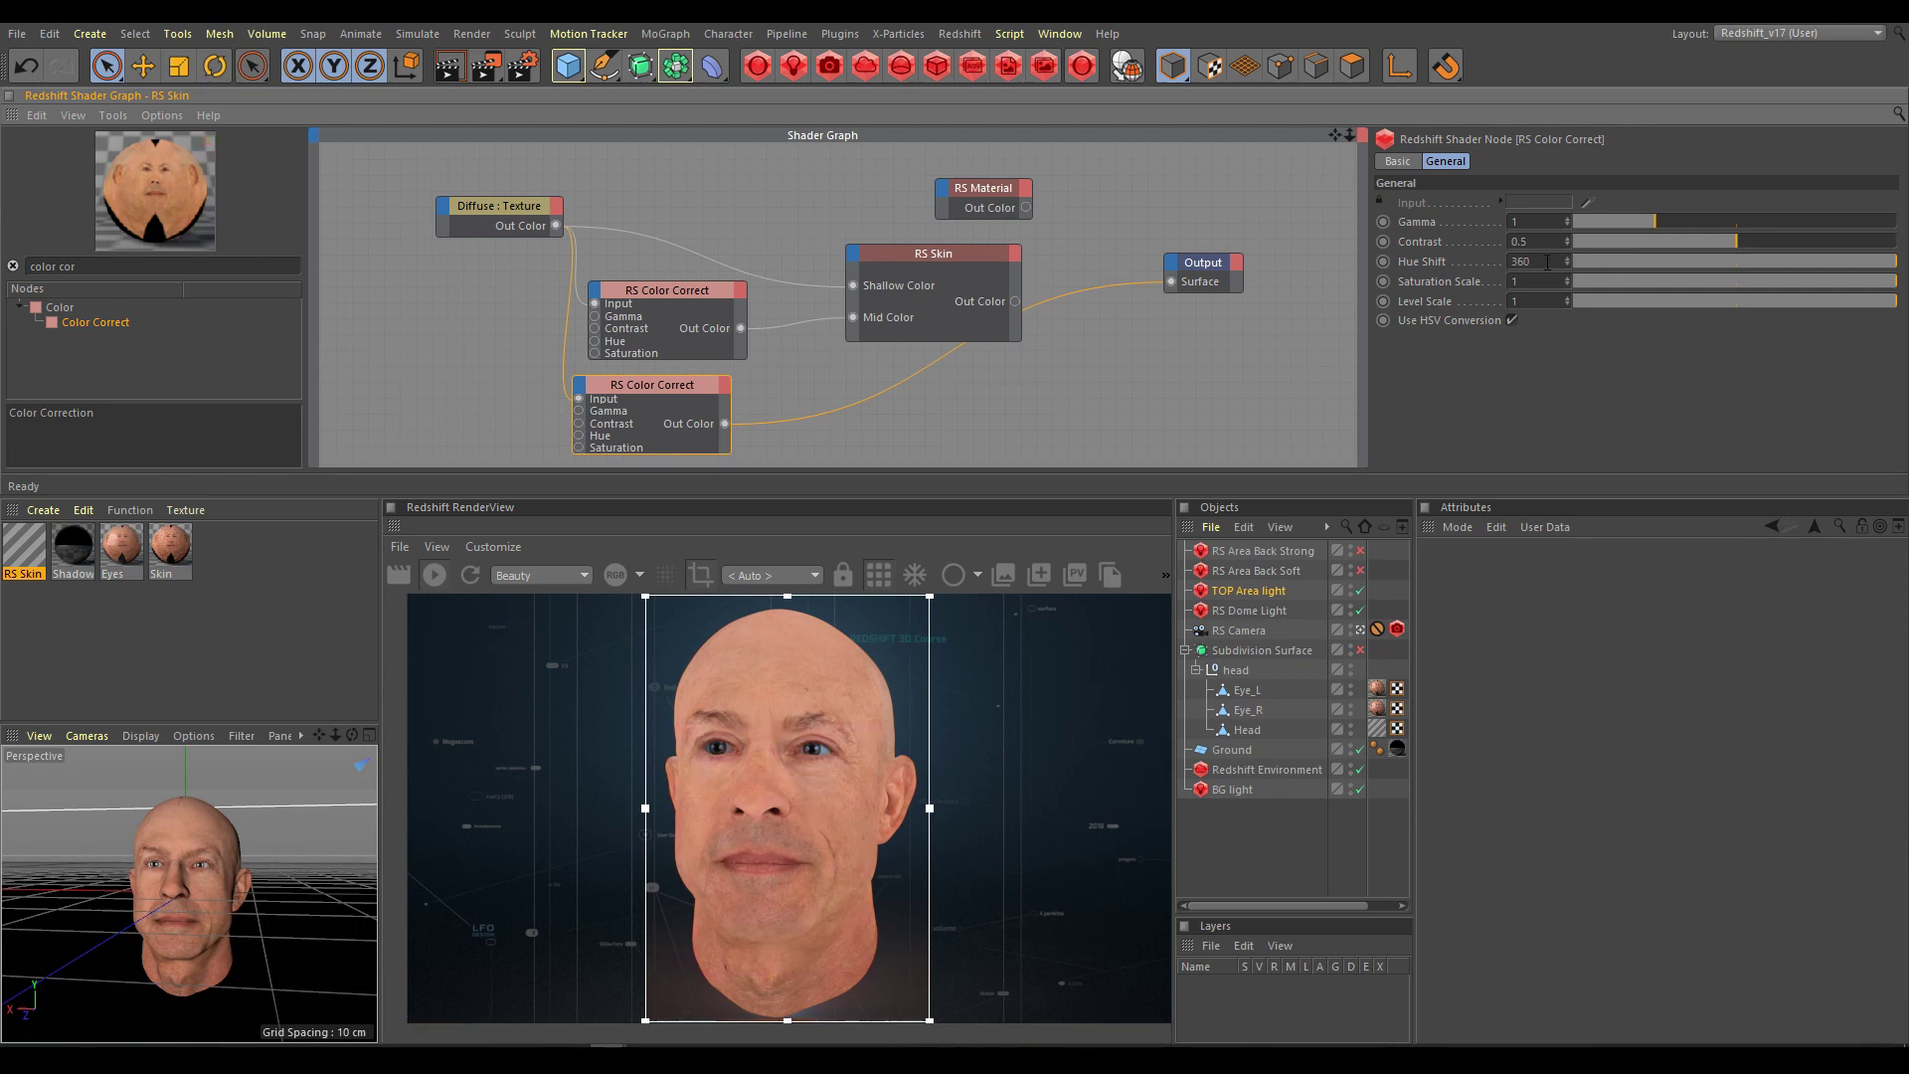
key(BackSpace)
key(BackSpace)
text(55)
key(Return)
text(.05)
key(Return)
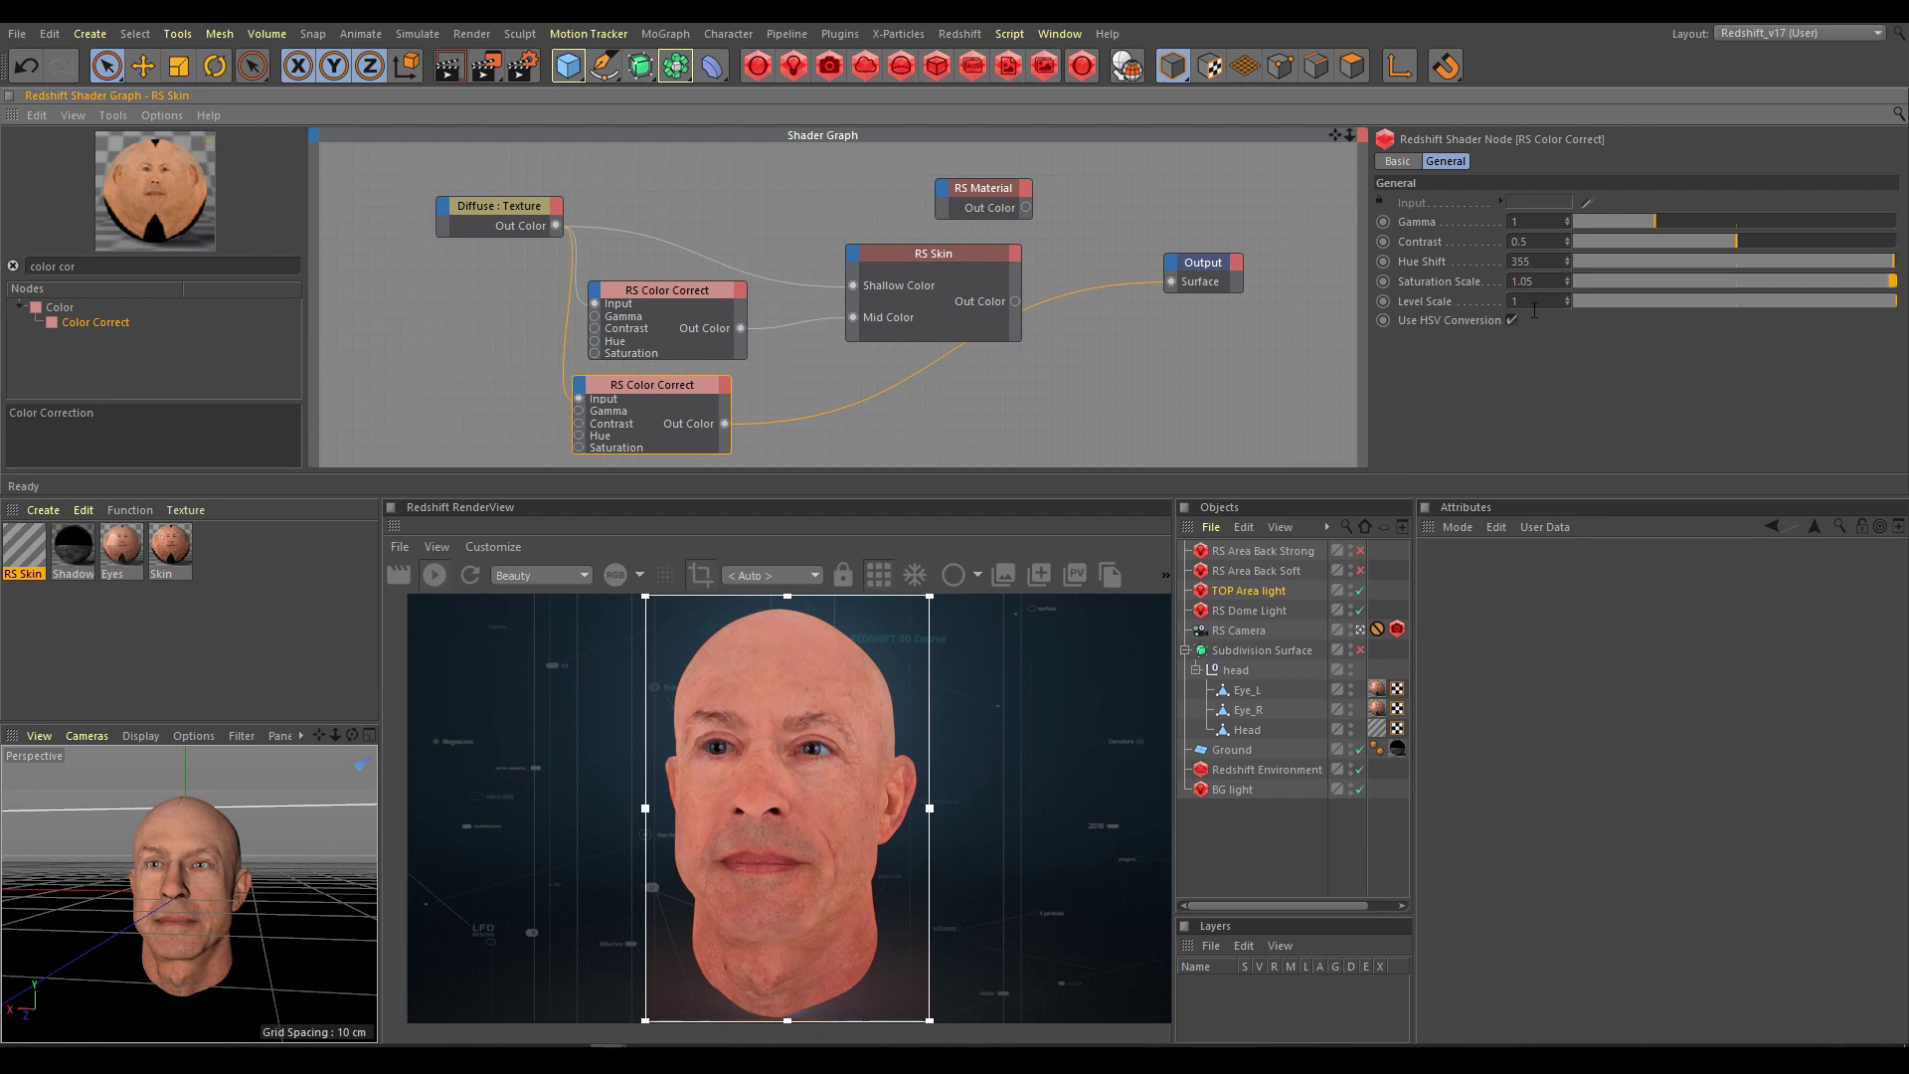
text(.15)
key(Return)
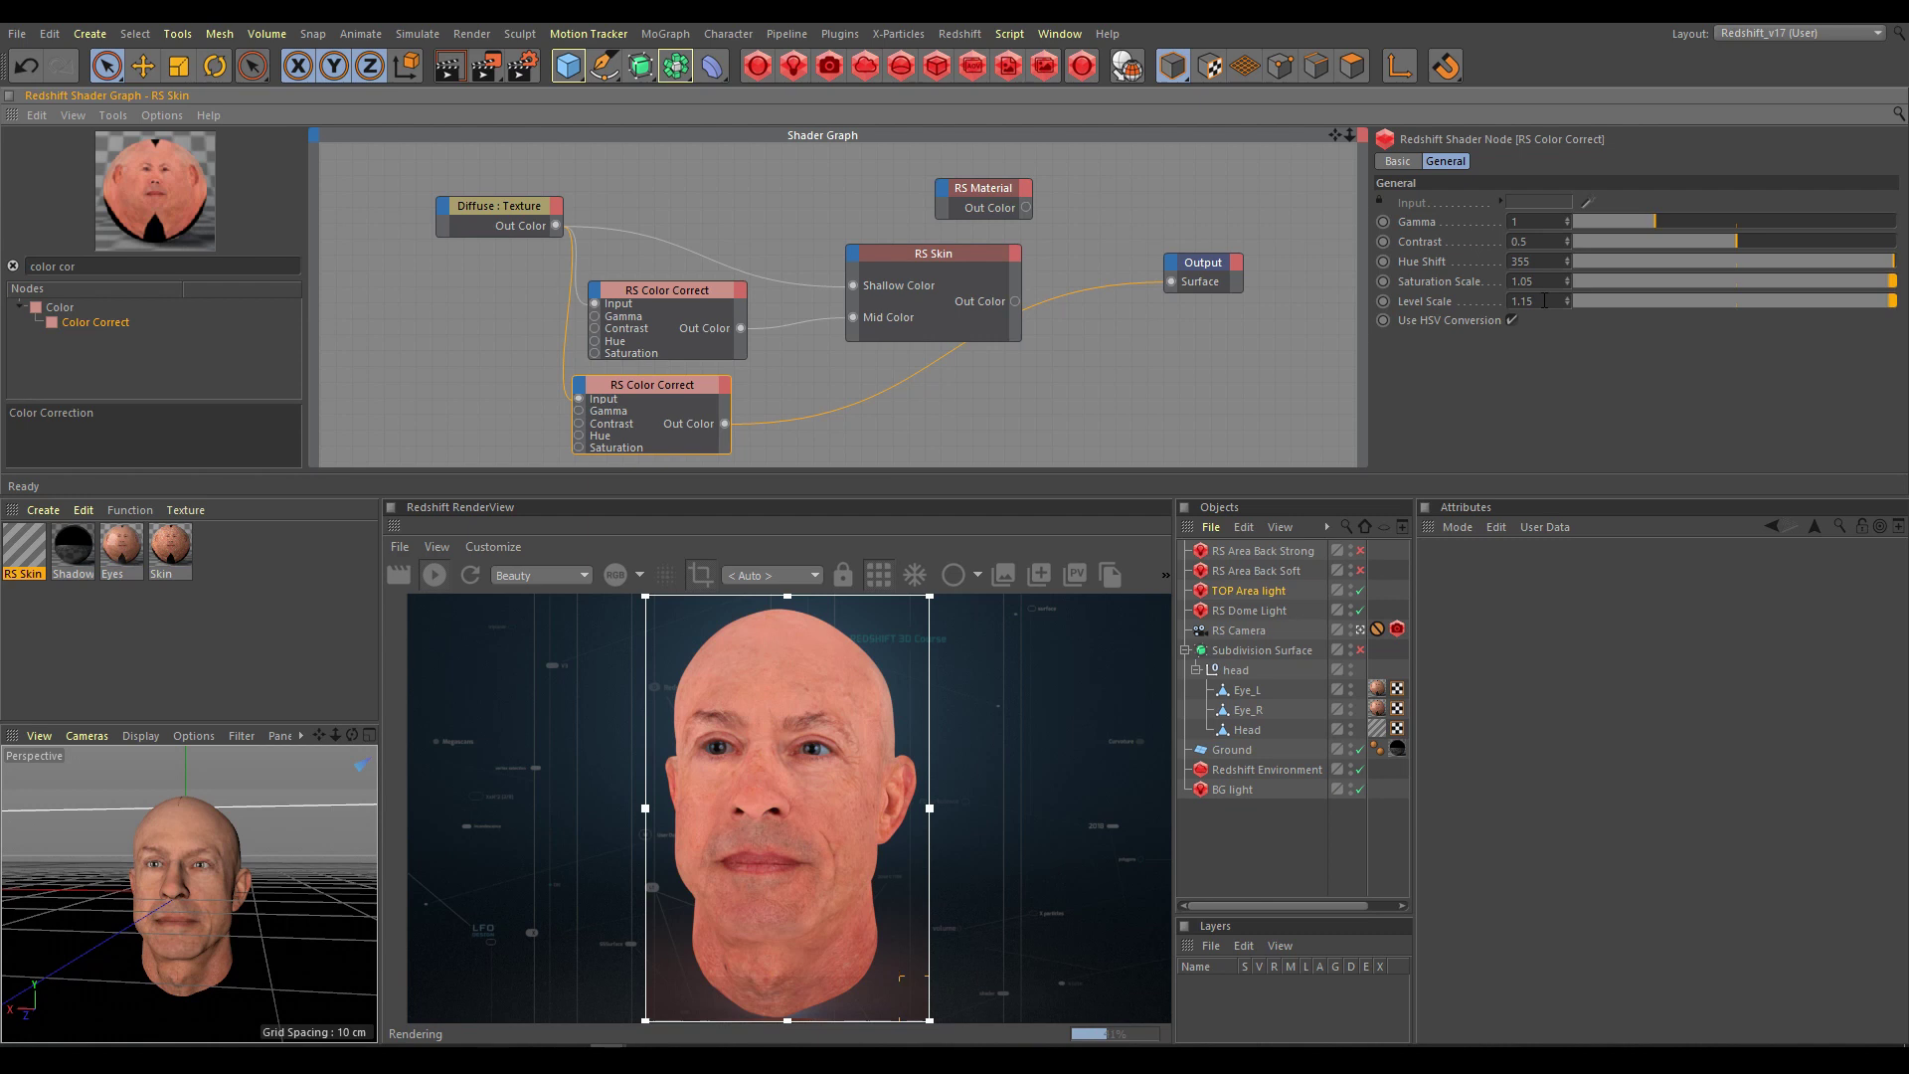
Step: Review the first colour correction and diffuse texture node settings
click(696, 290)
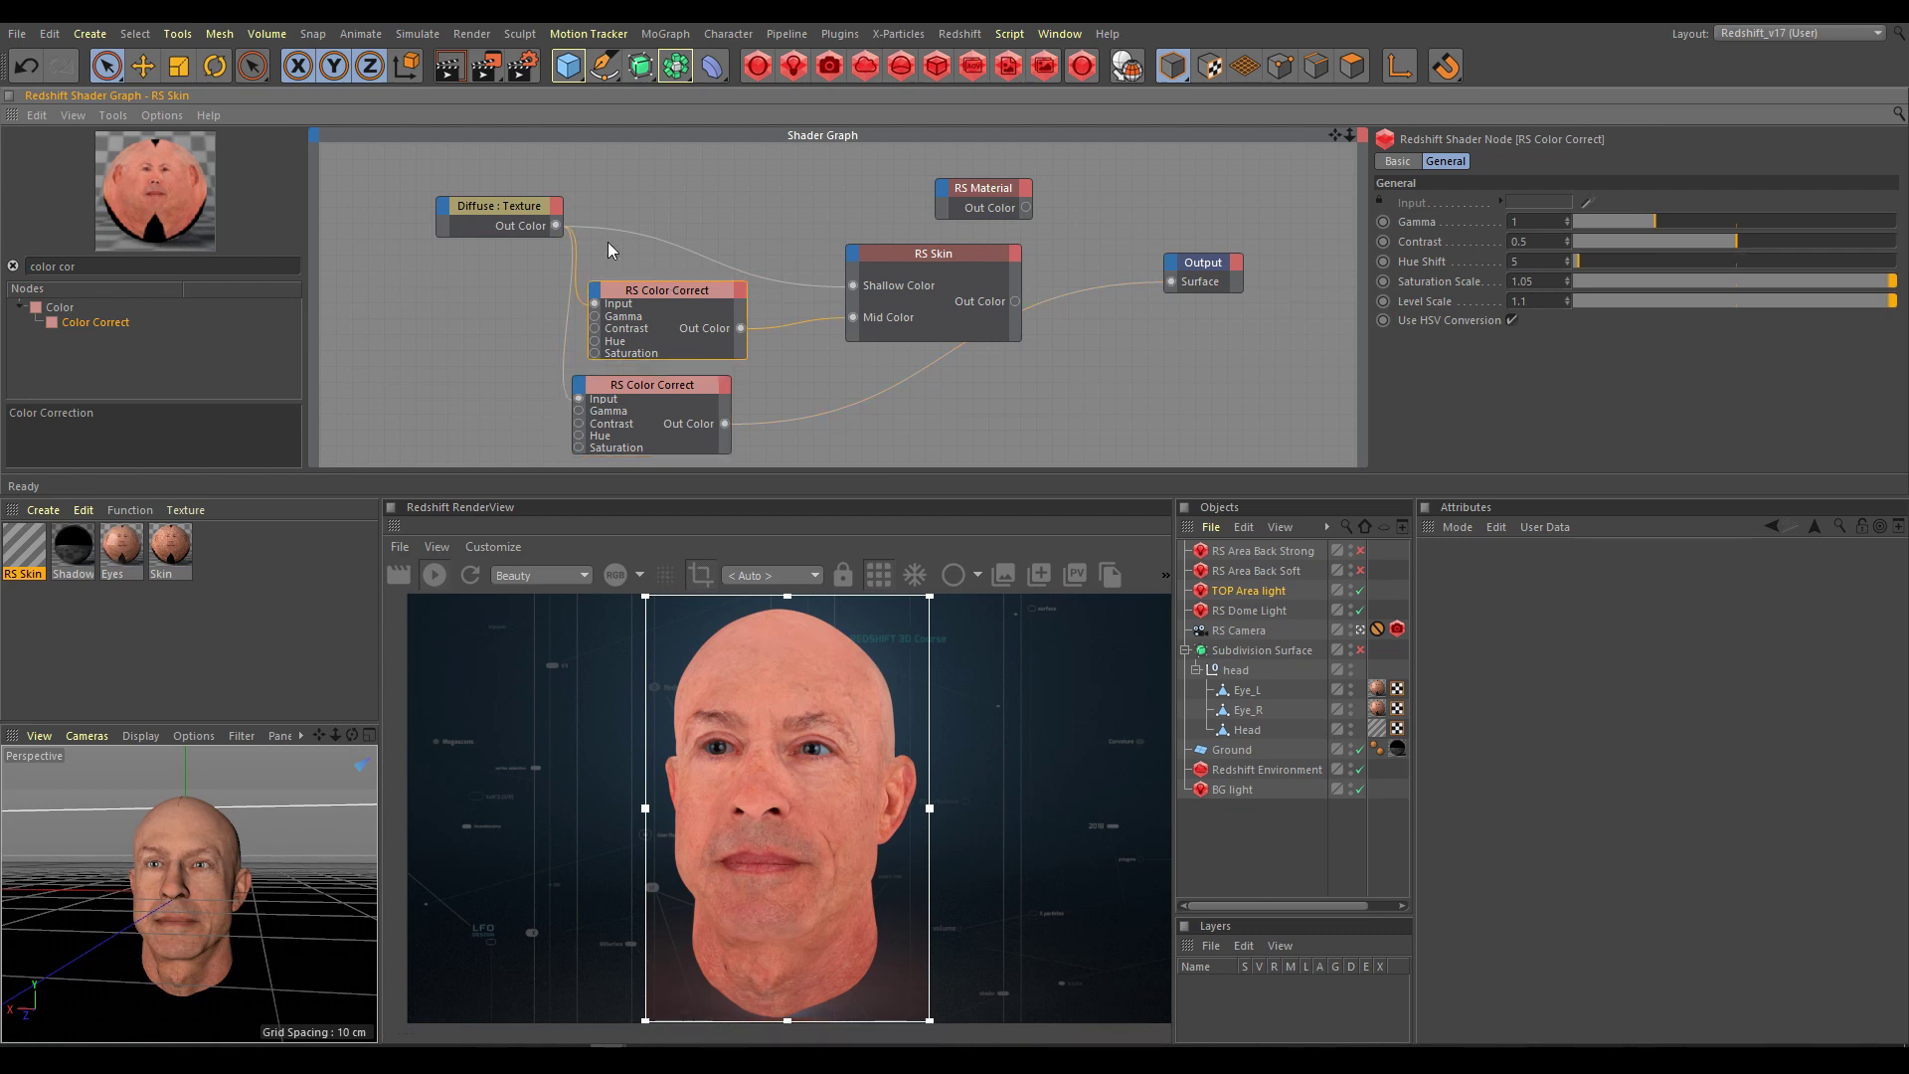
click(505, 205)
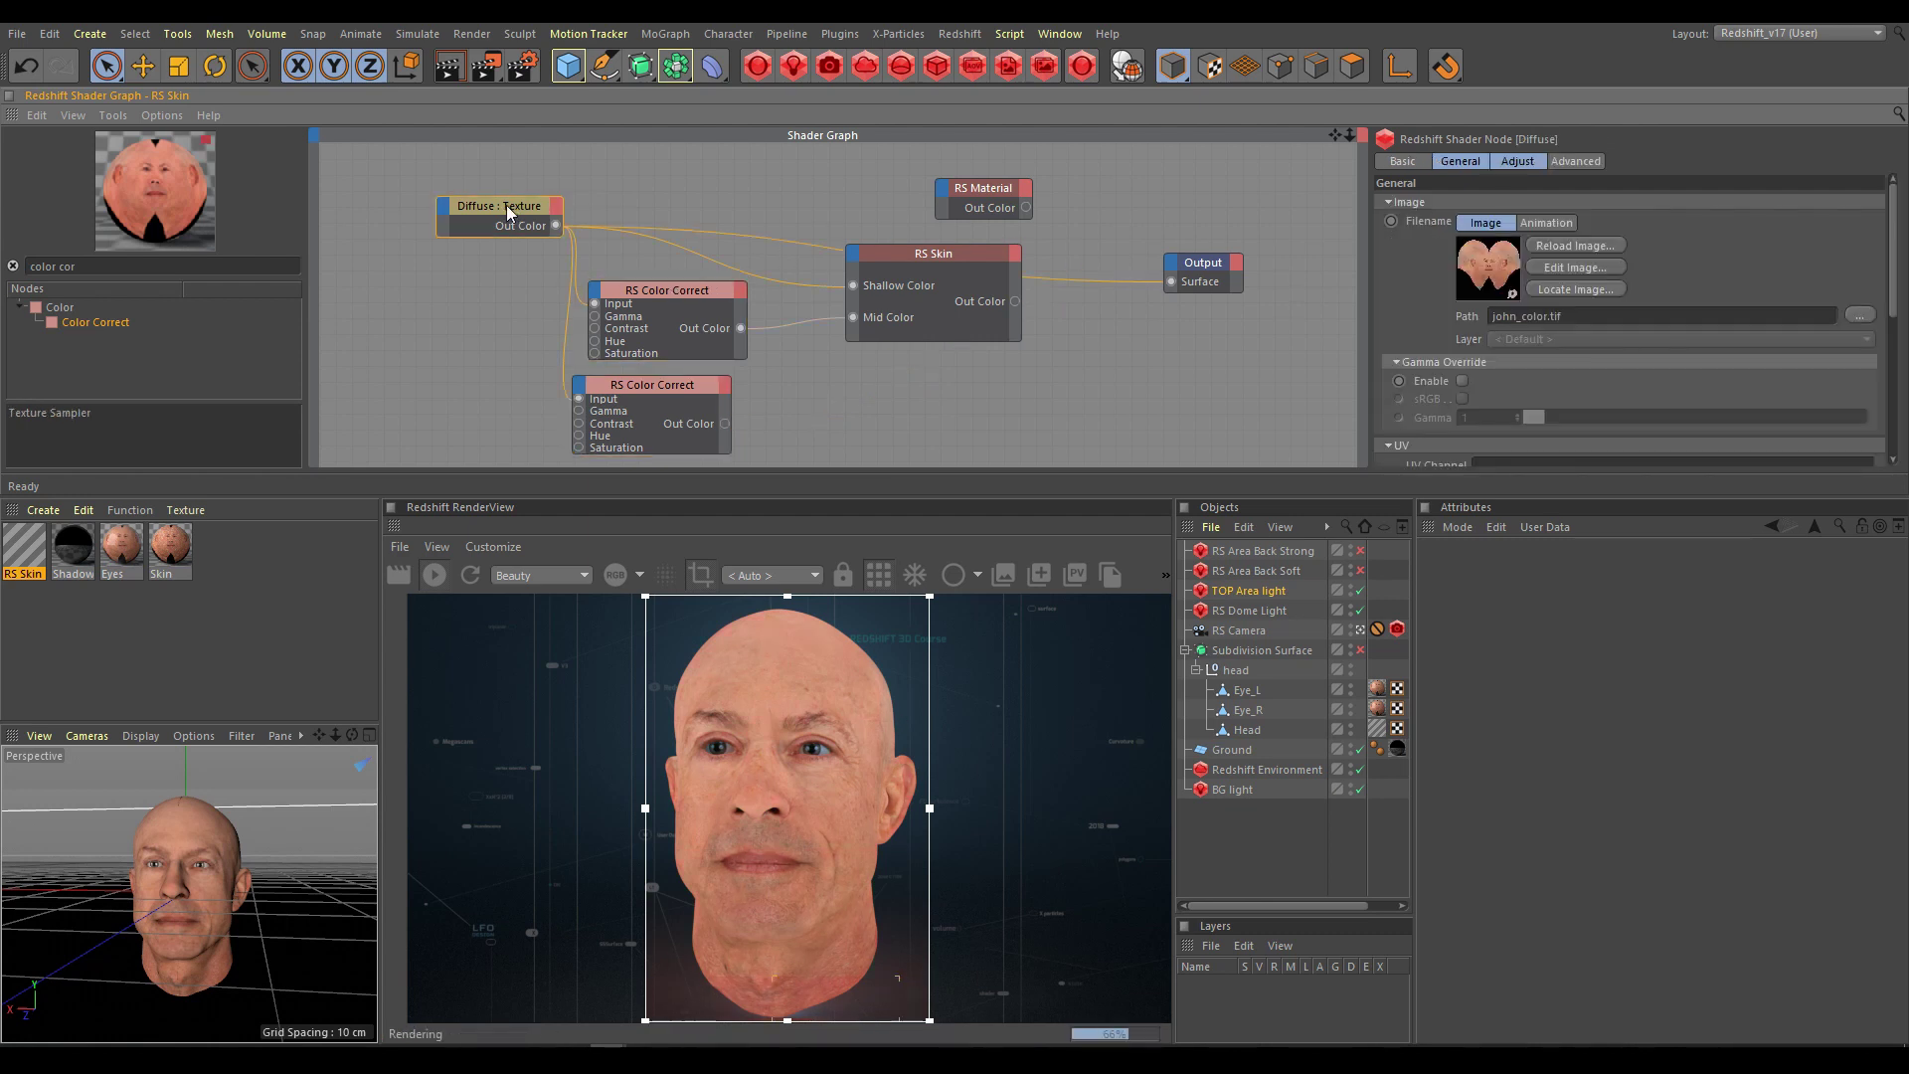
click(671, 292)
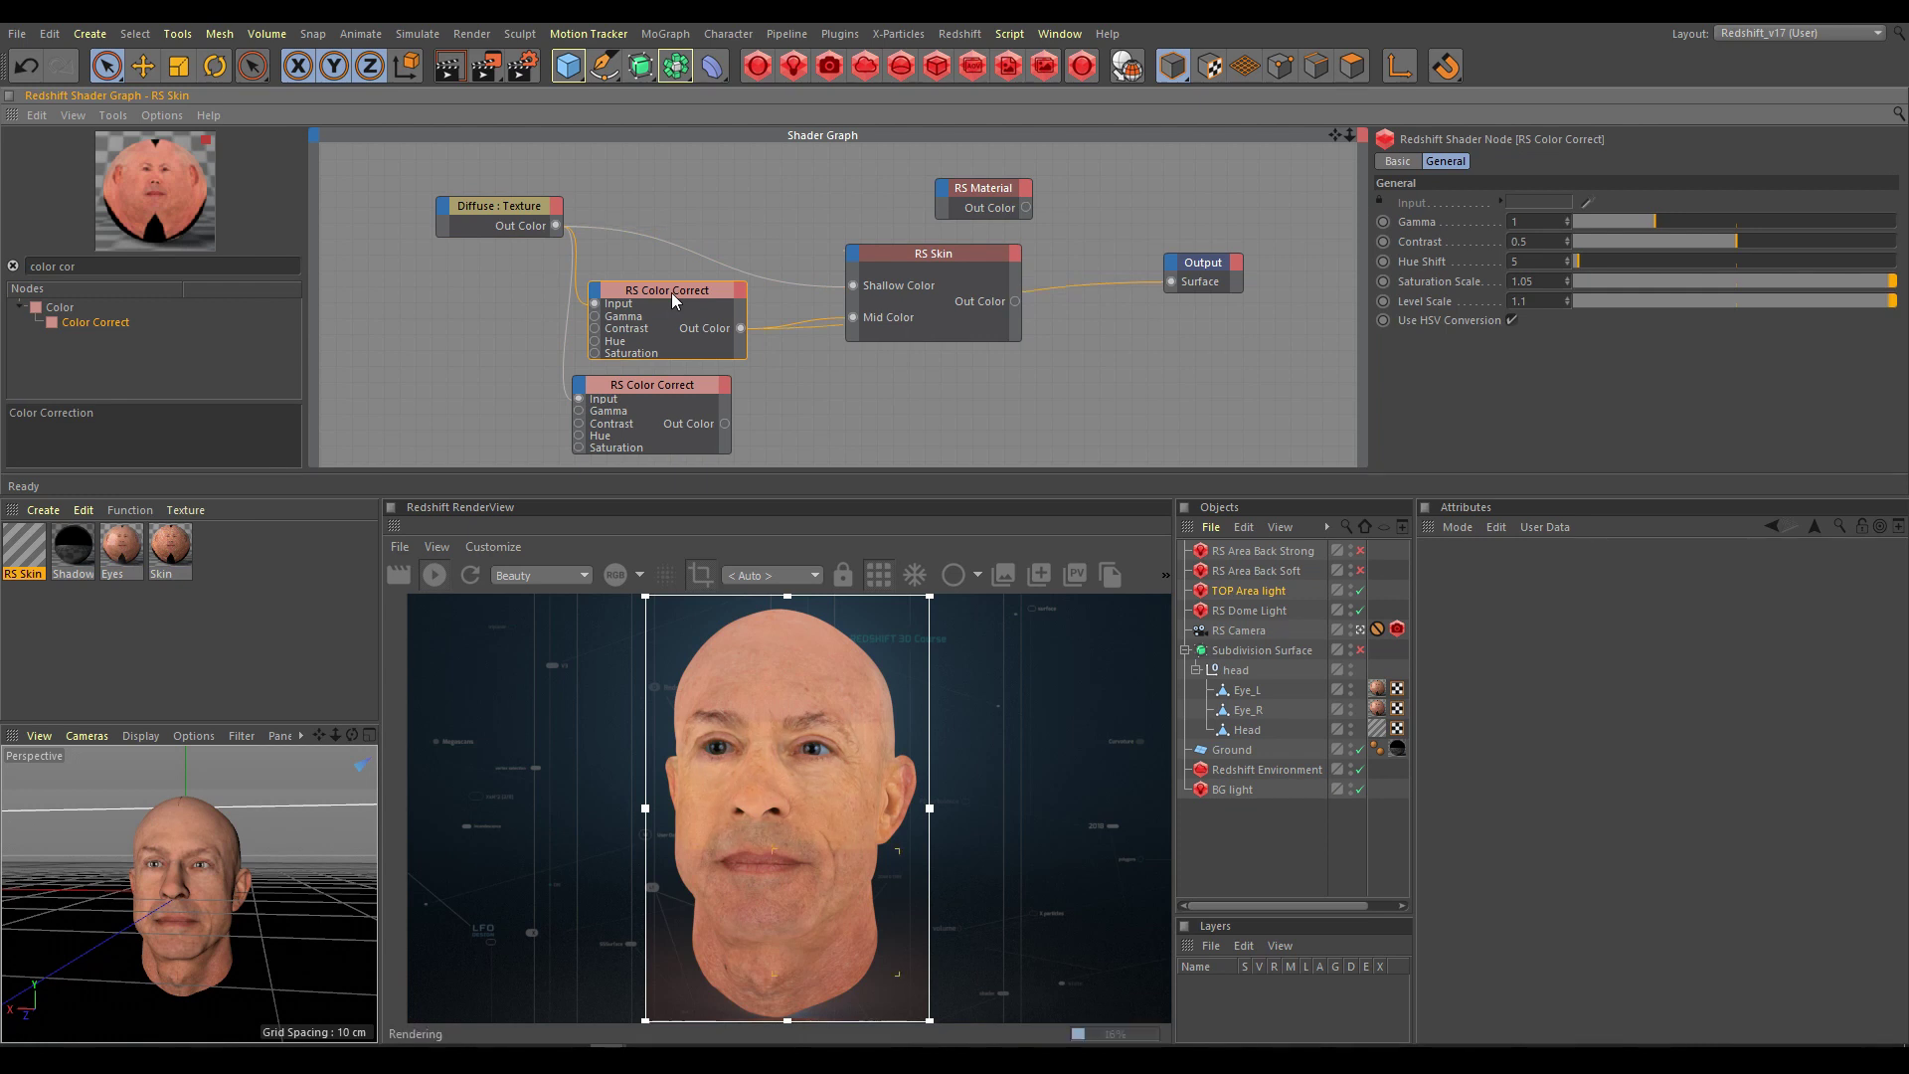
click(672, 388)
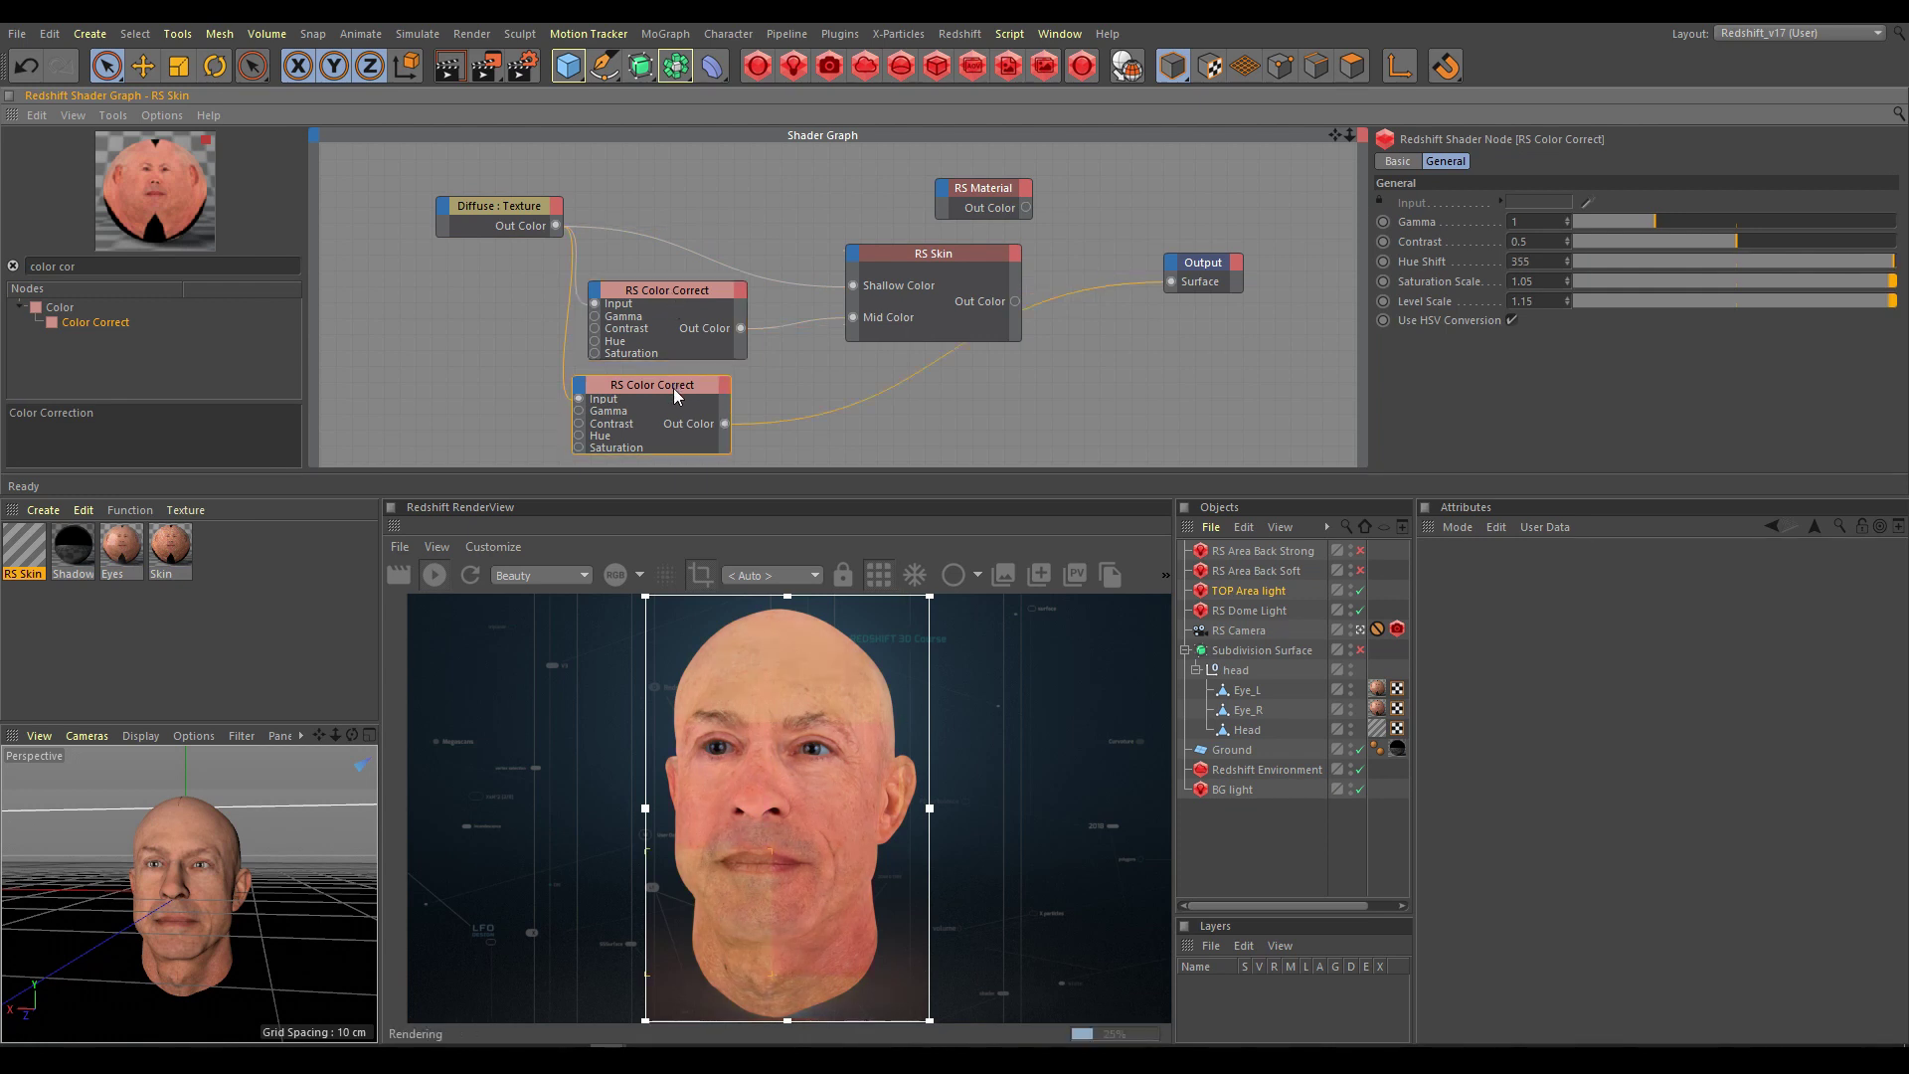
Step: Connect the second correction to RS Skin's Deep Color and relink the skin to the material Surface
drag(724, 424, 853, 261)
mouse_move(964, 346)
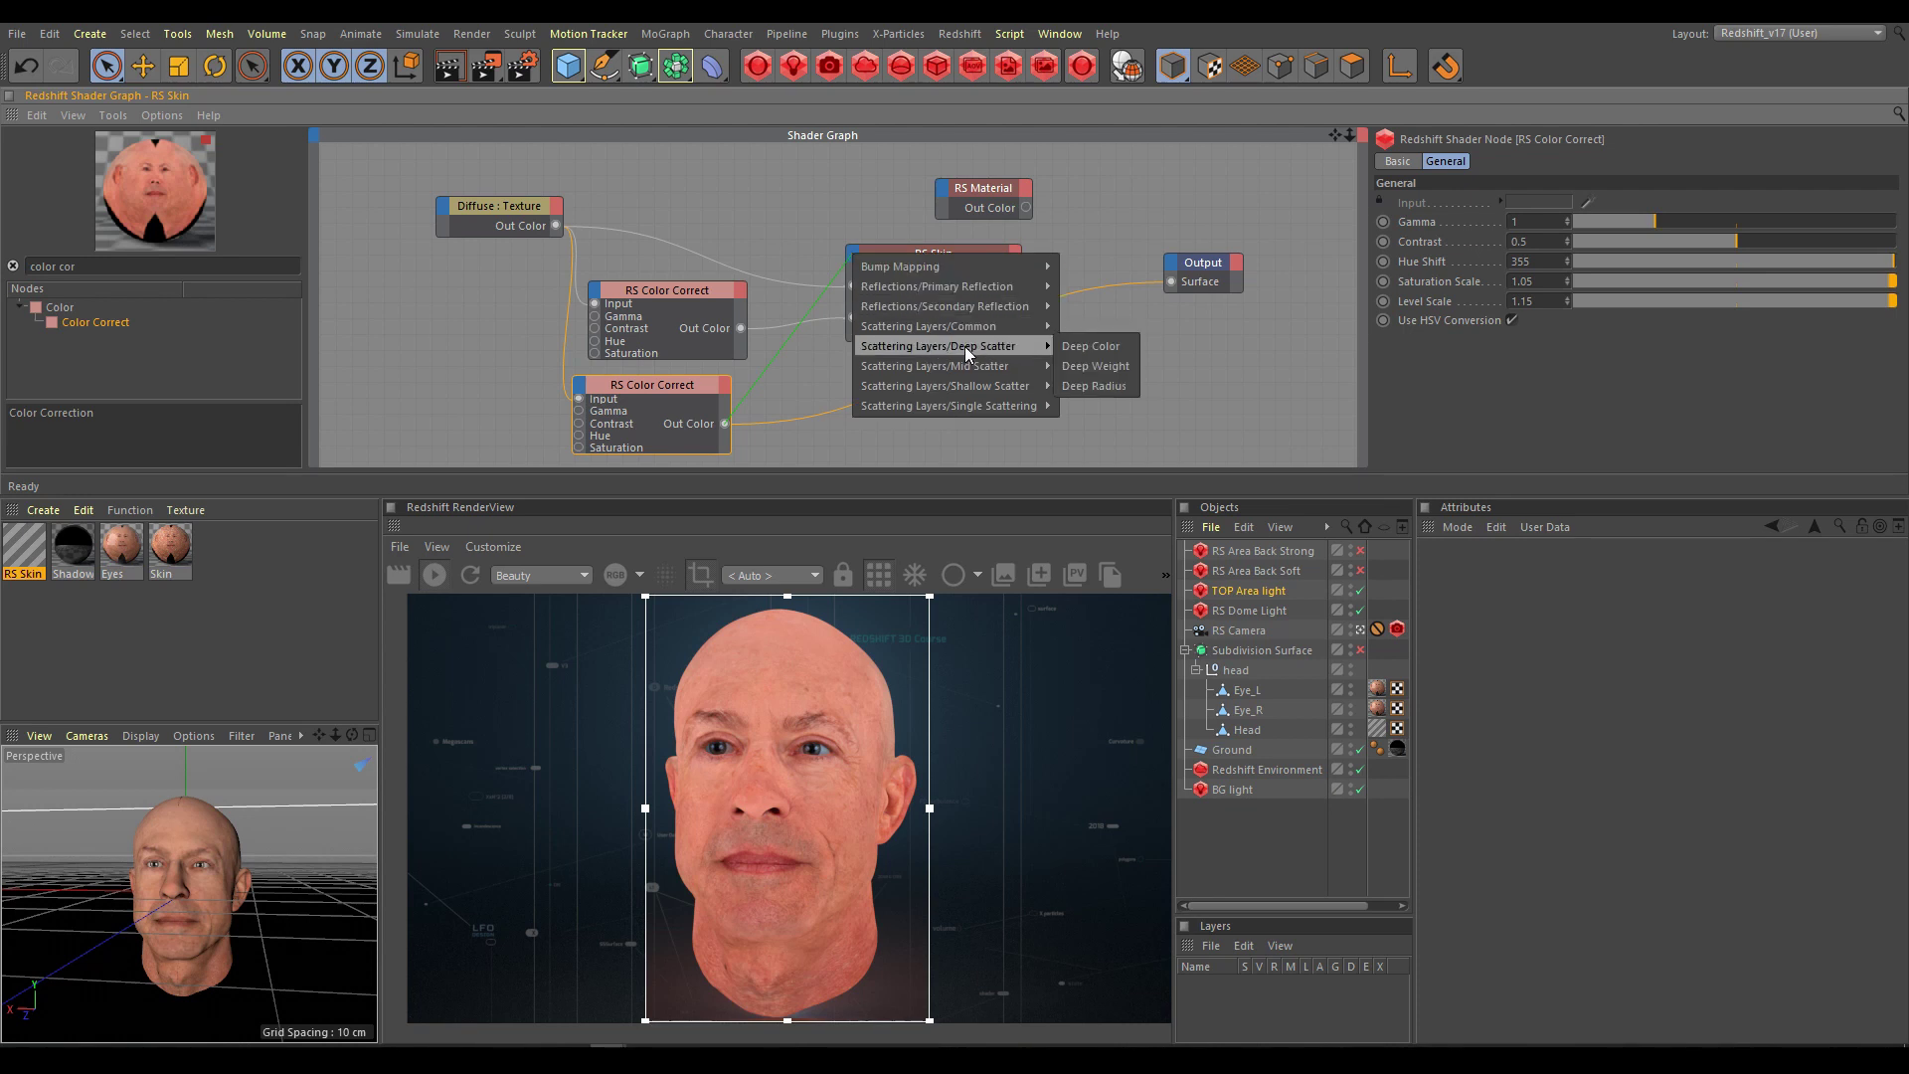
click(1094, 346)
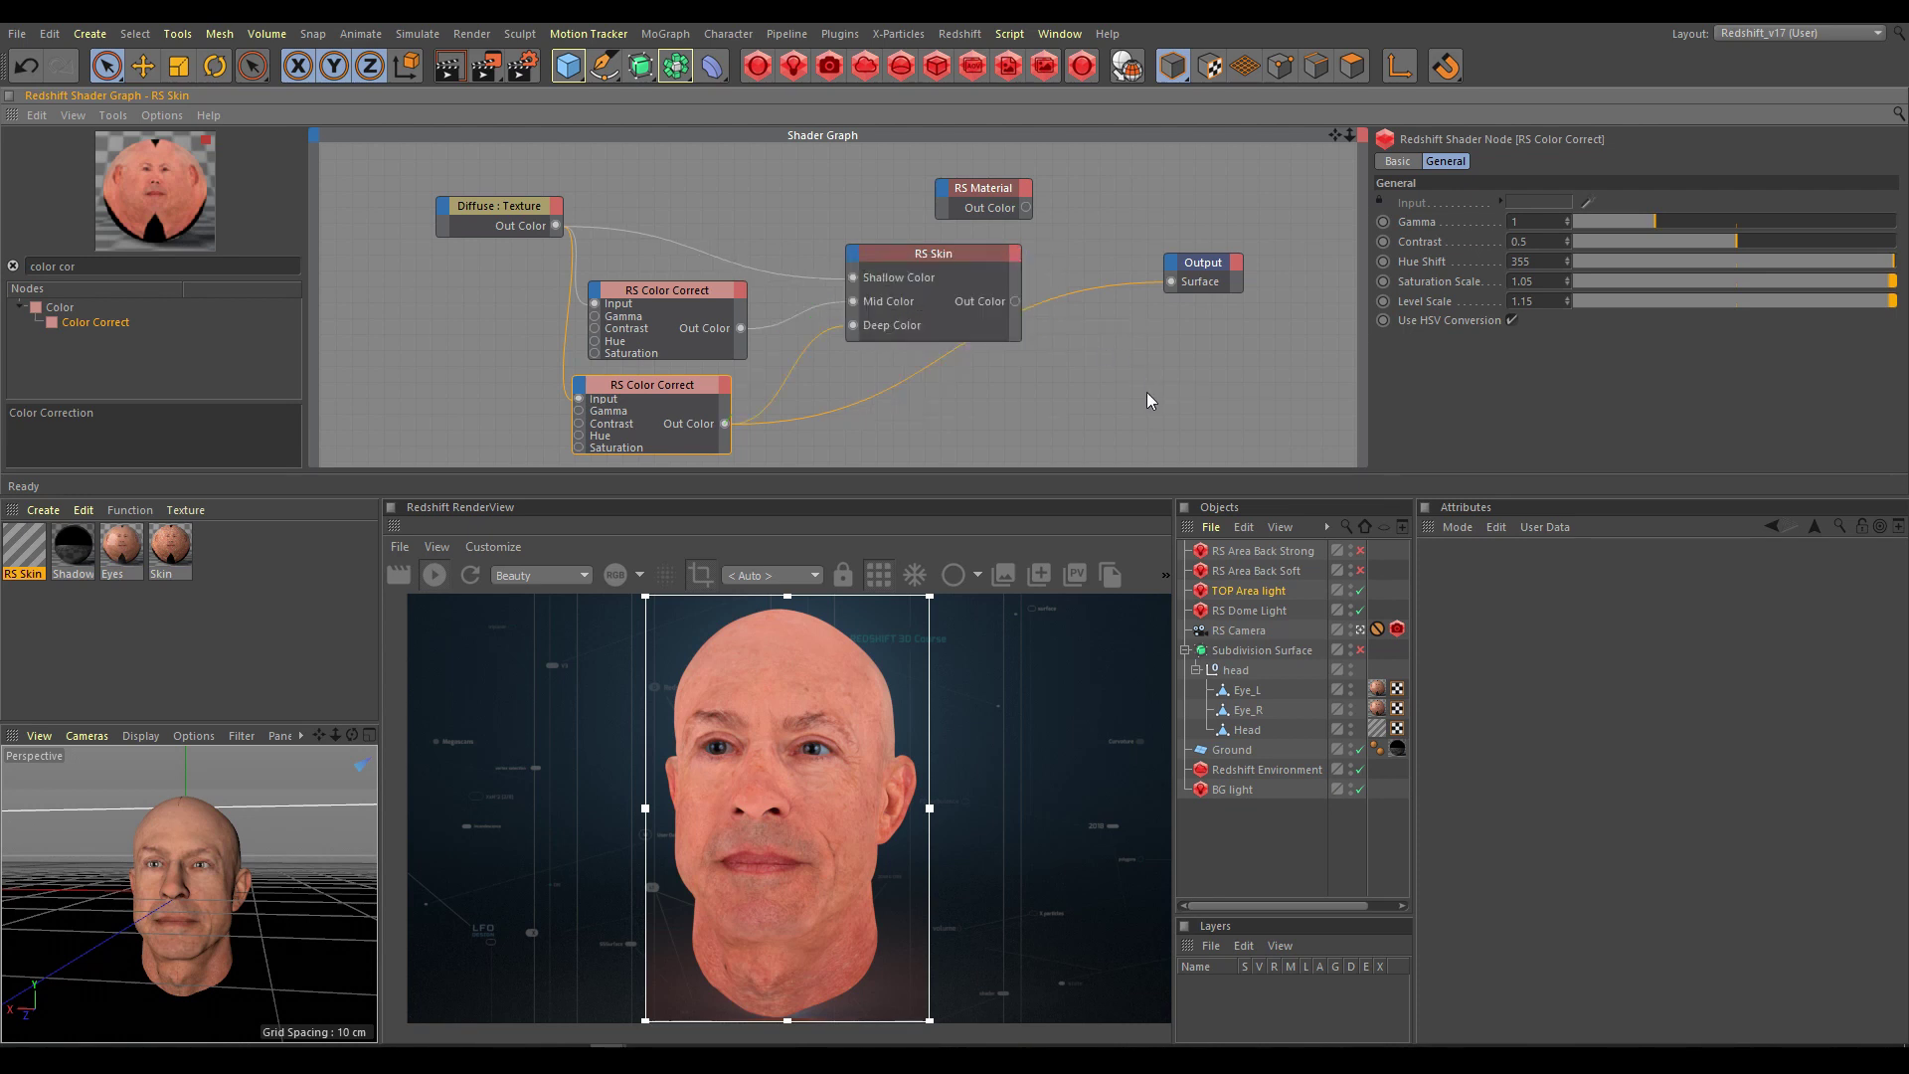
drag(1142, 282, 1171, 283)
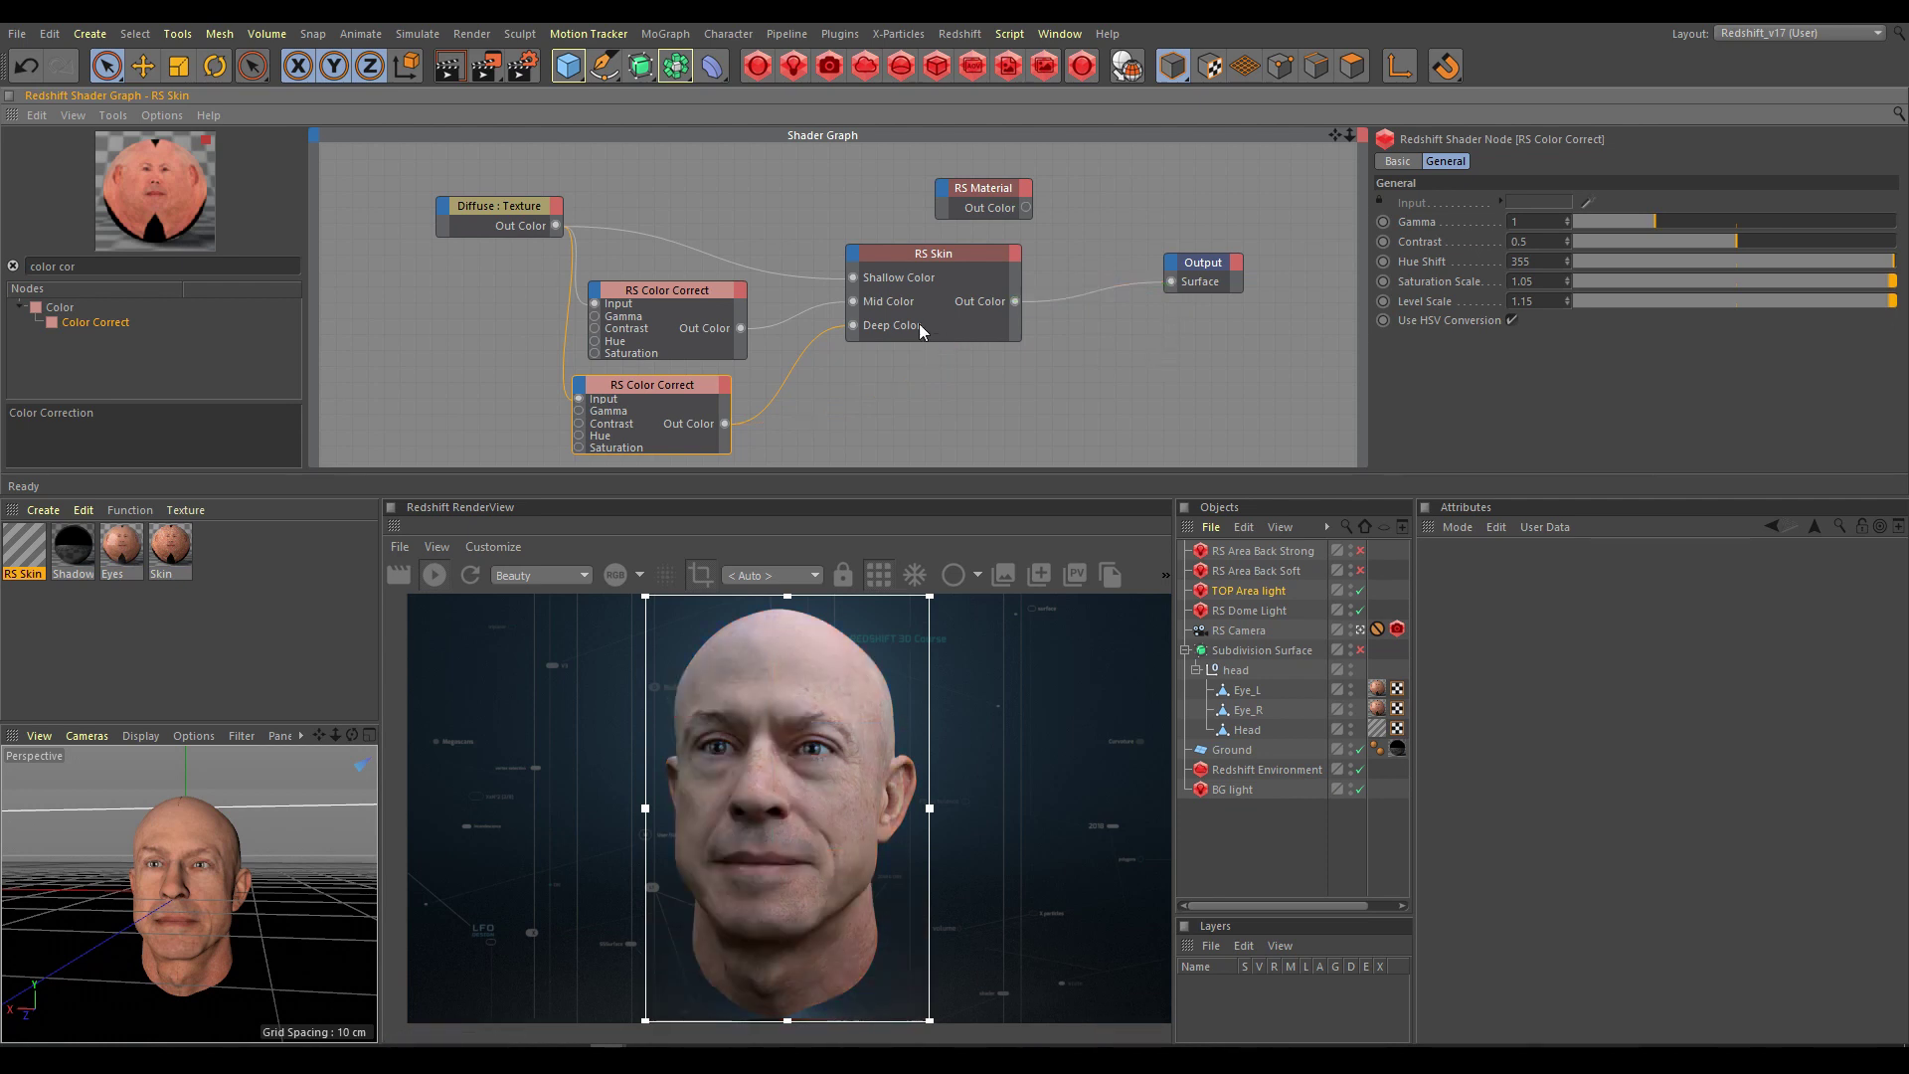
Step: Set RS Skin's Mid Scatter weight to 0.486 and Deep Scatter weight to 0.941
click(929, 255)
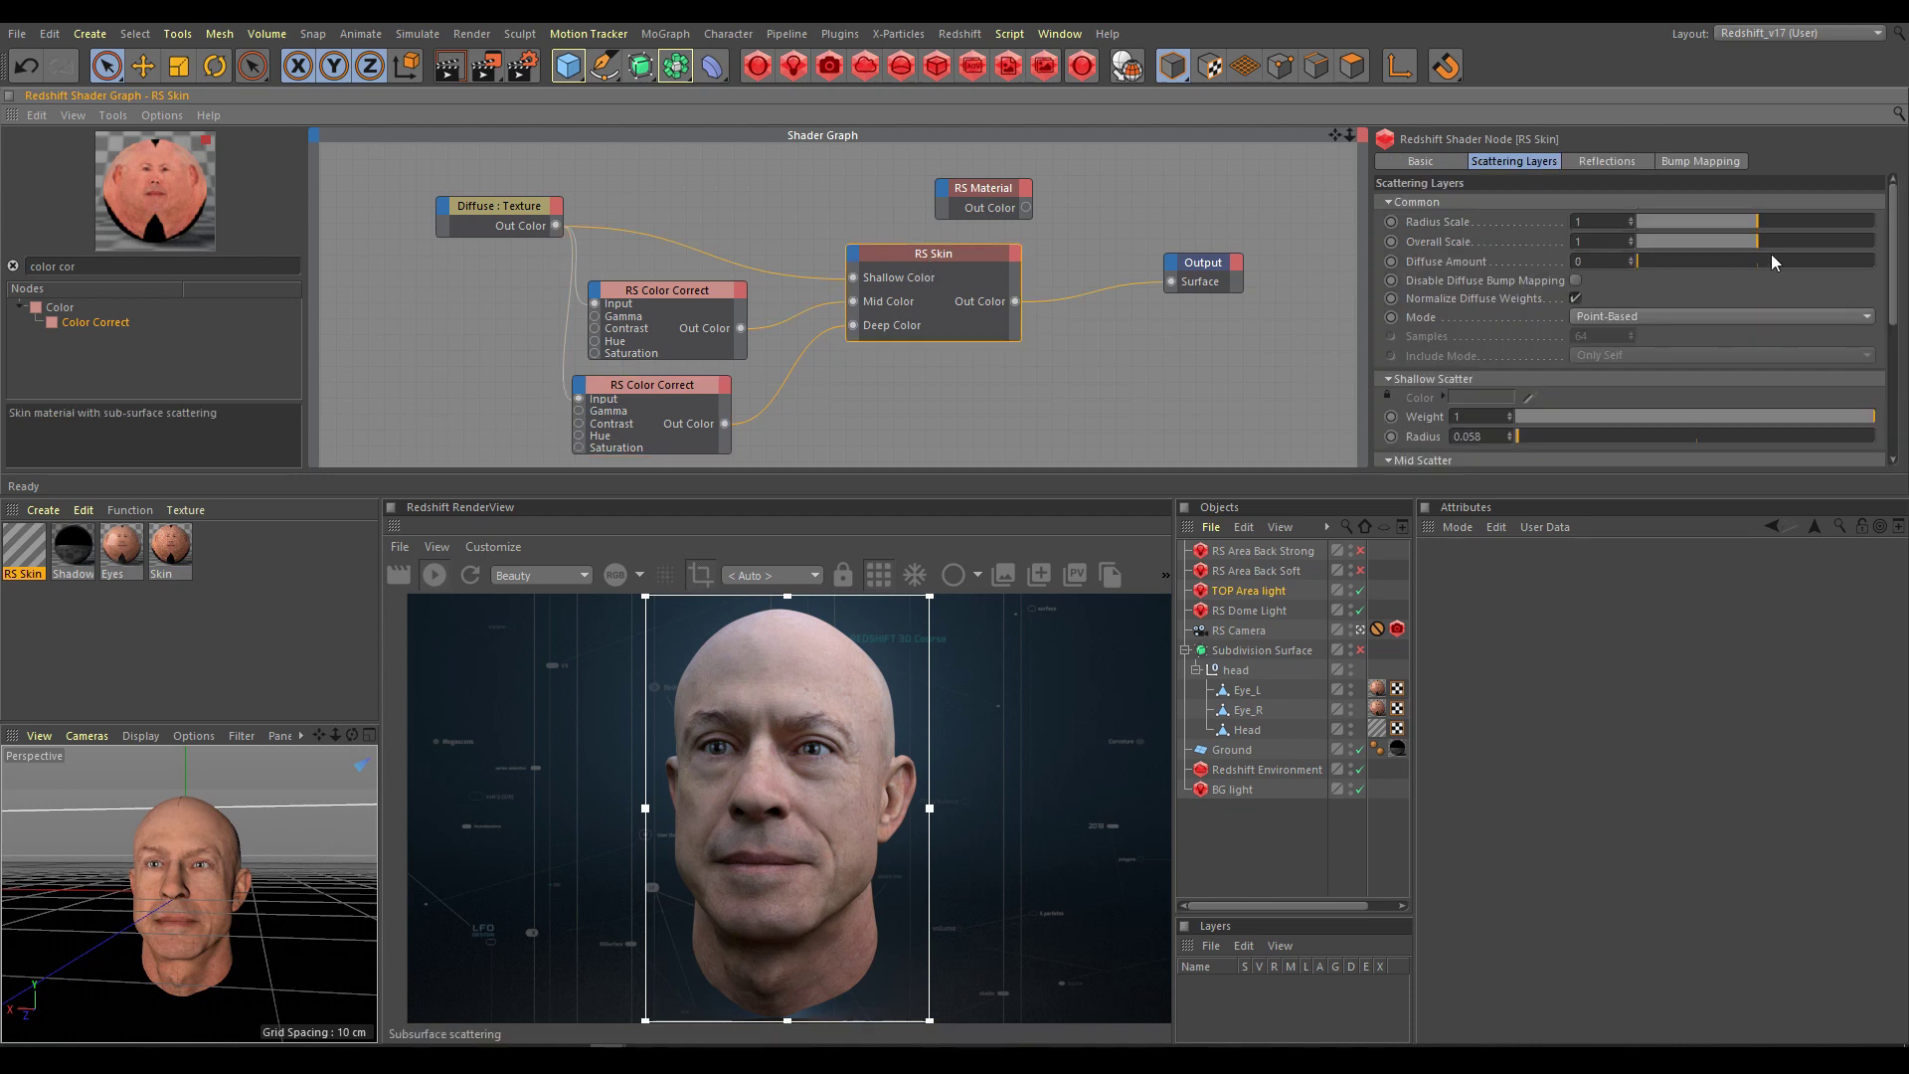
drag(1892, 271, 1880, 371)
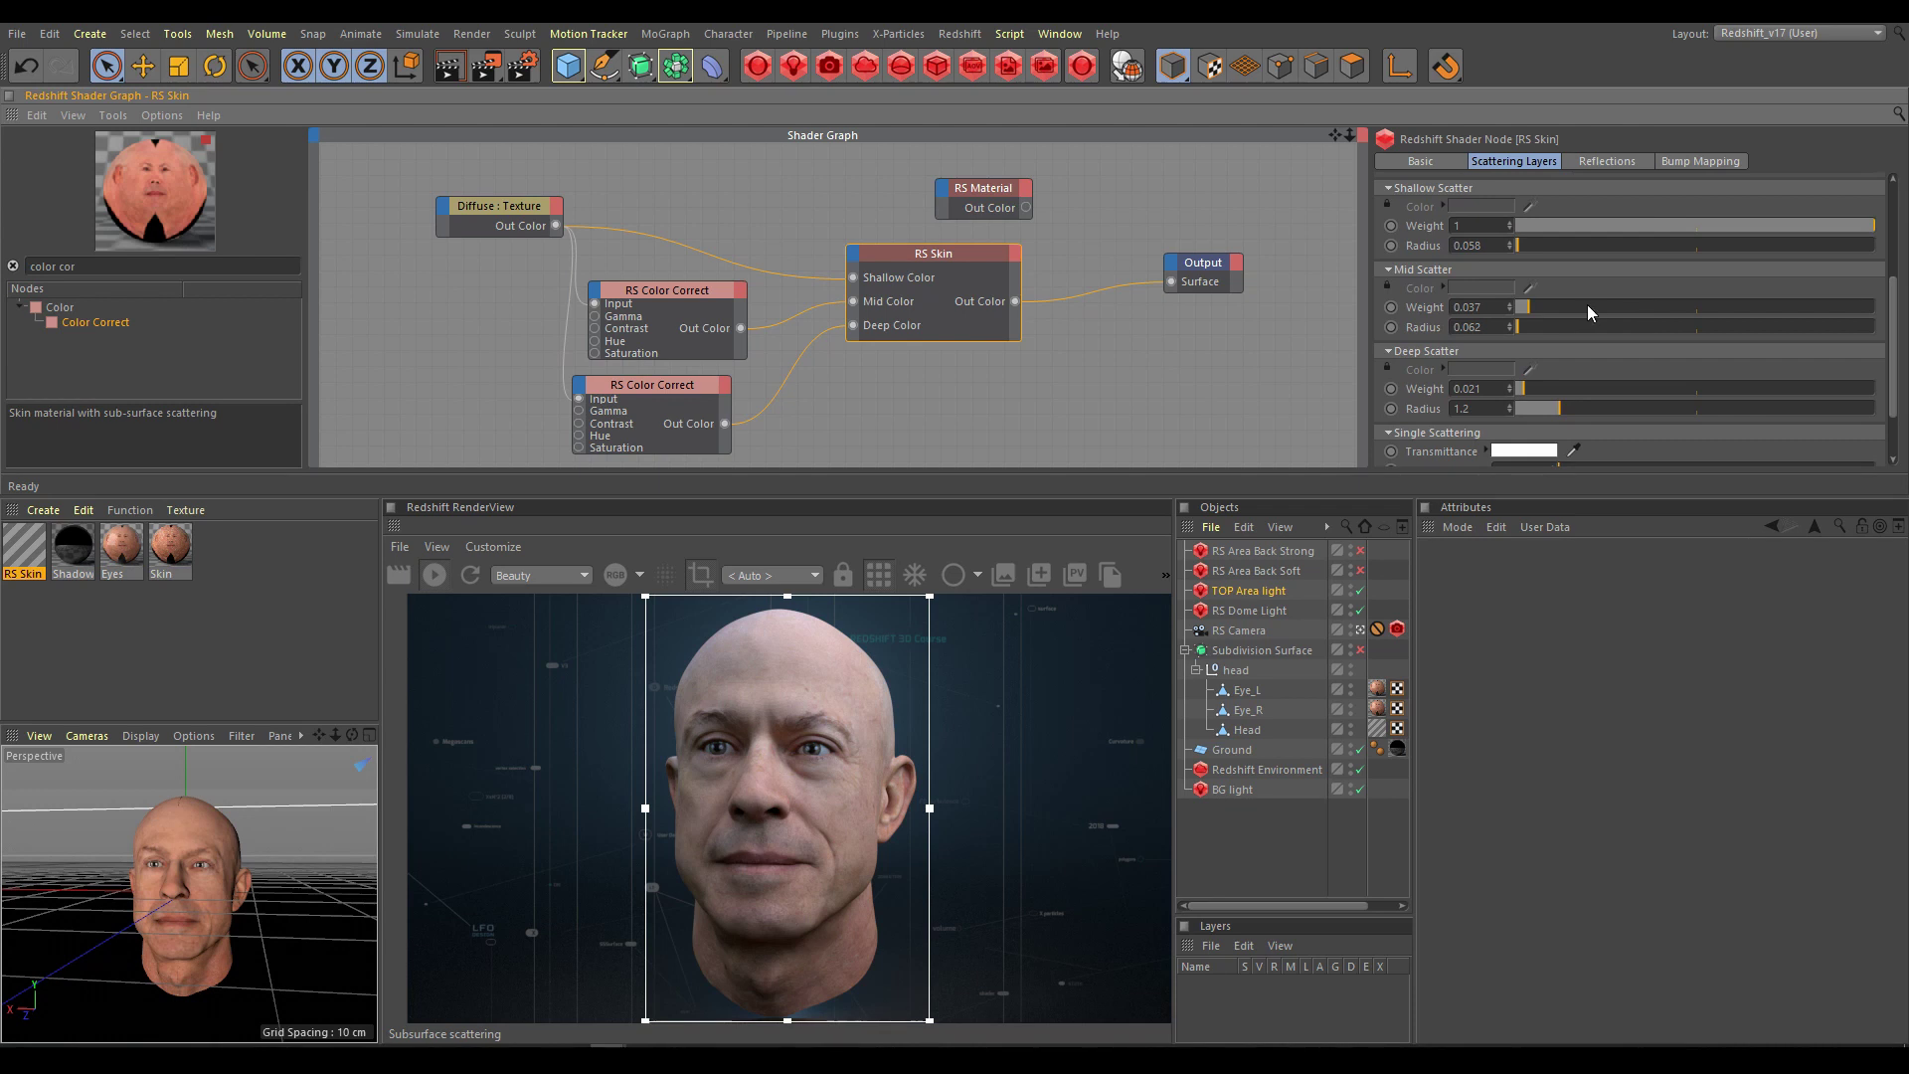
drag(1588, 306, 1630, 308)
click(1773, 388)
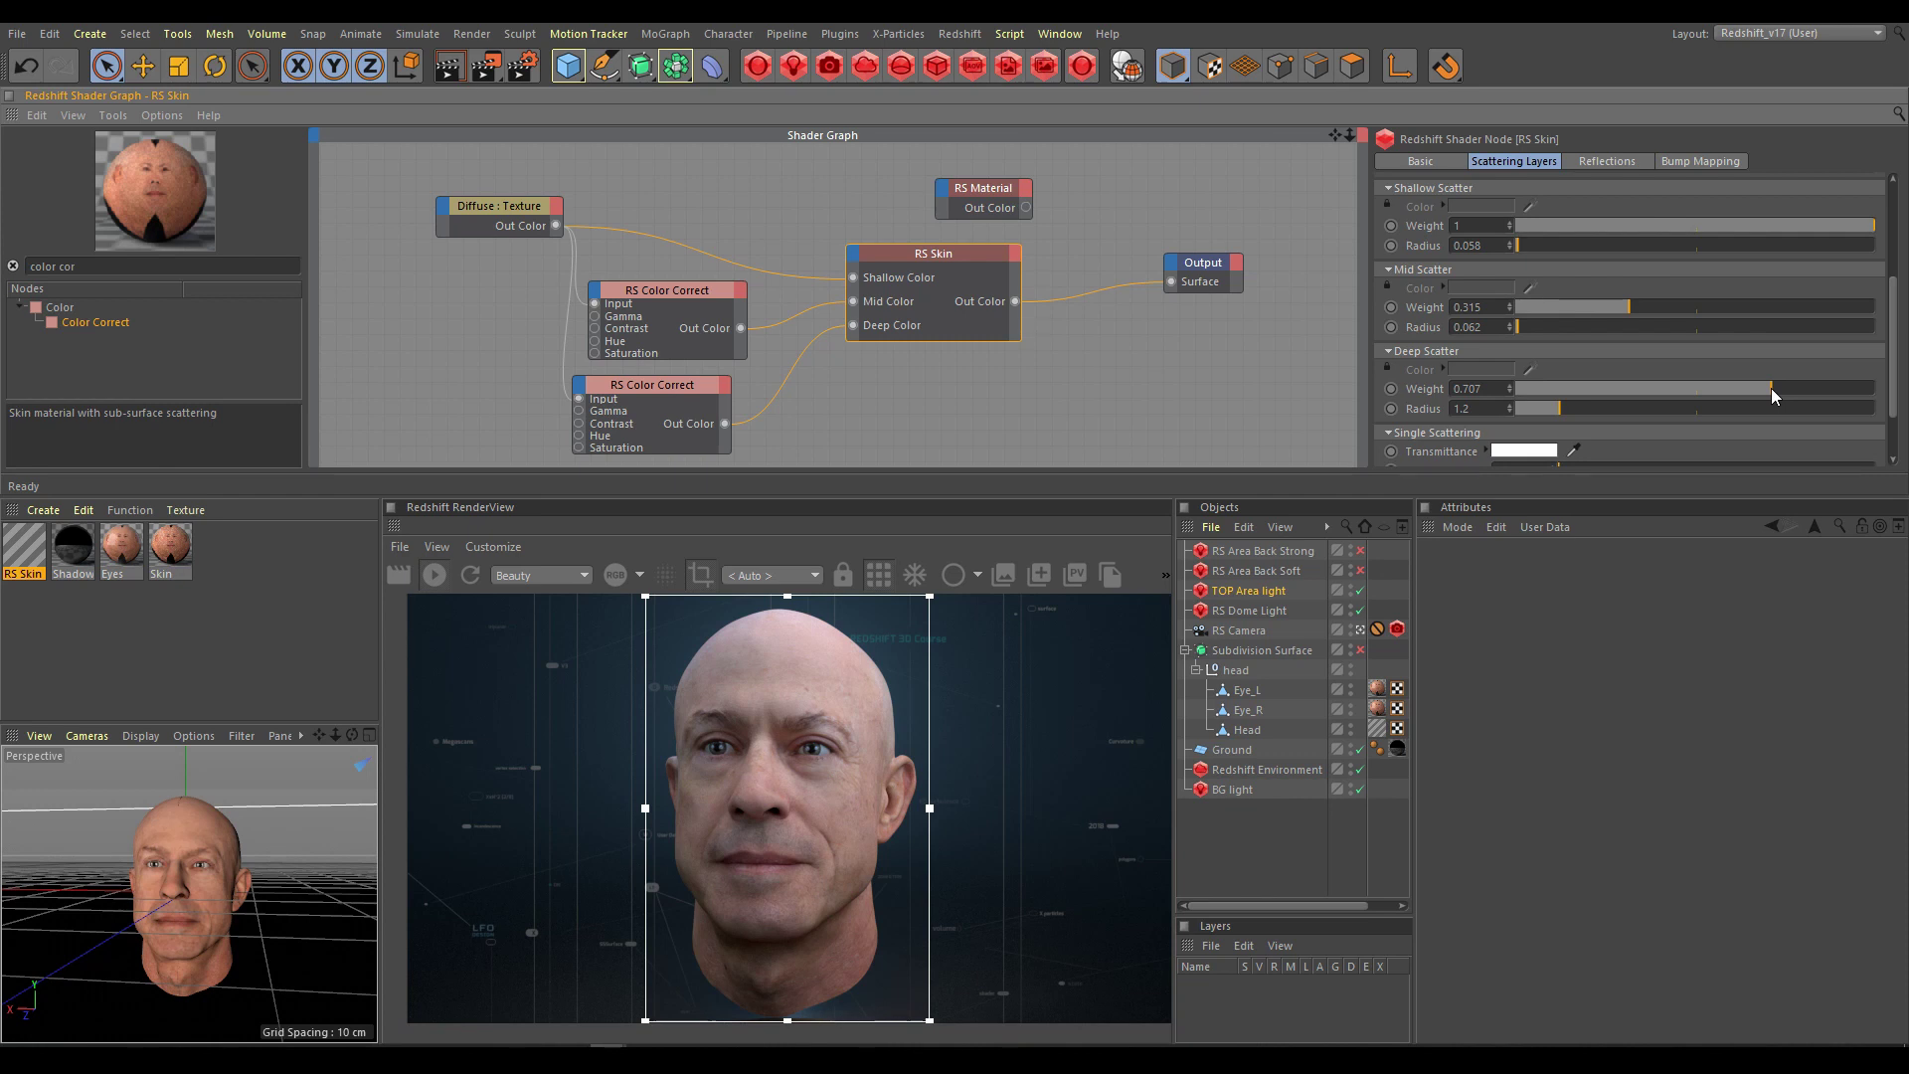
drag(1836, 388, 1856, 389)
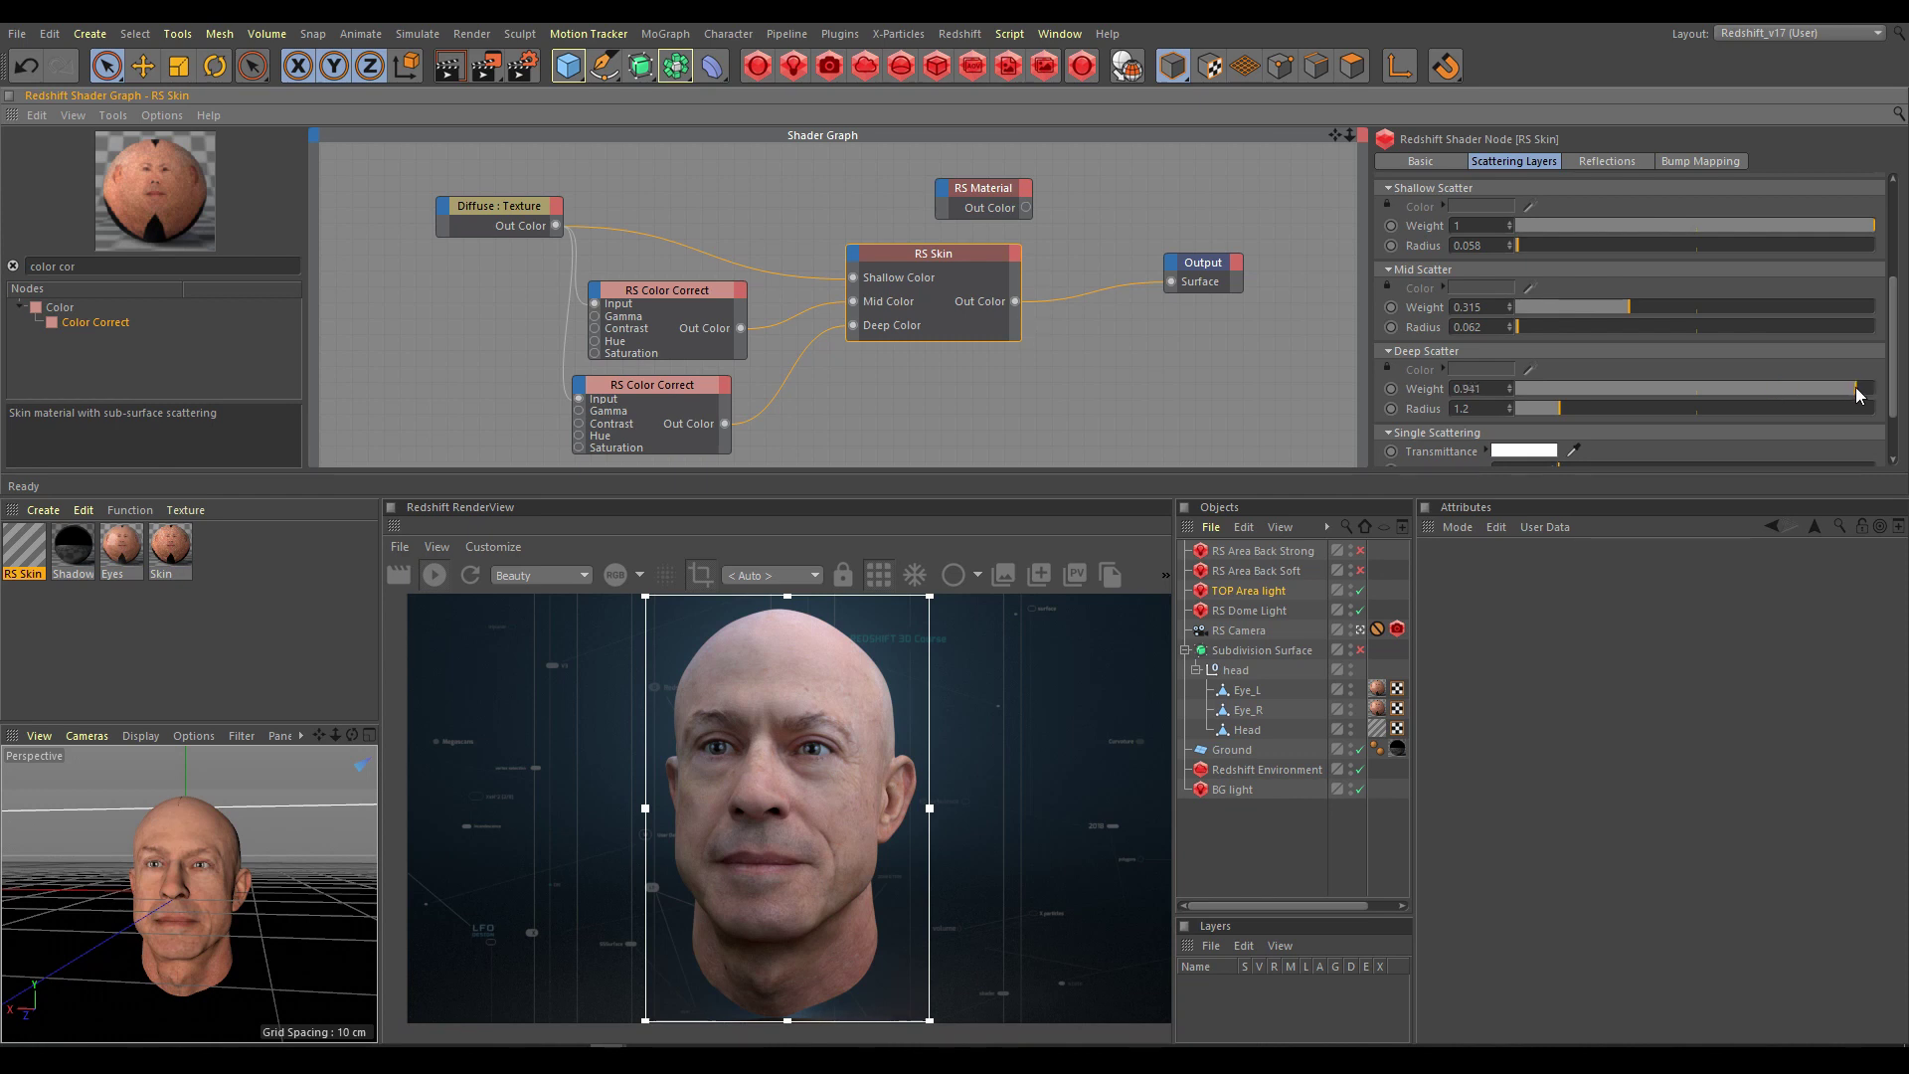
click(1691, 306)
Step: Remove and reconnect the colour corrections' links to Mid Color and Deep Color to compare
click(808, 307)
key(Delete)
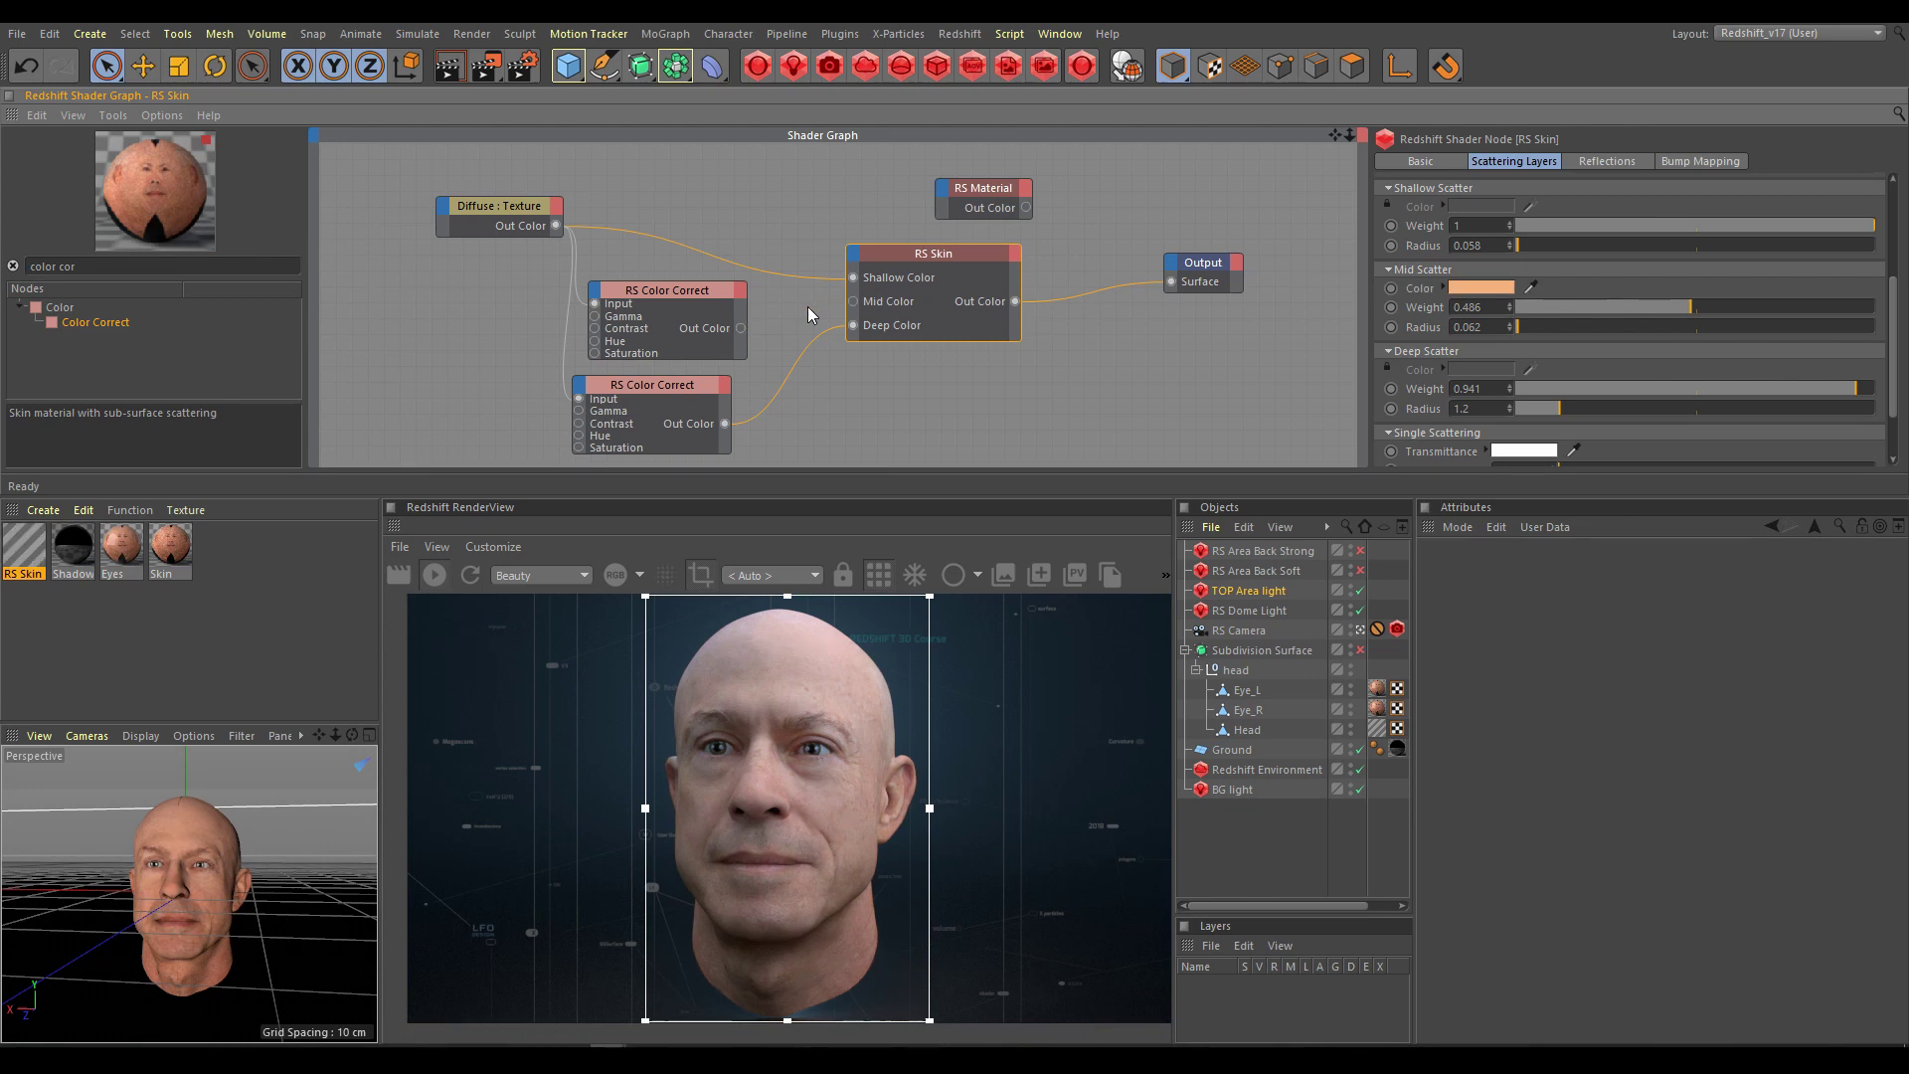
click(815, 333)
key(Delete)
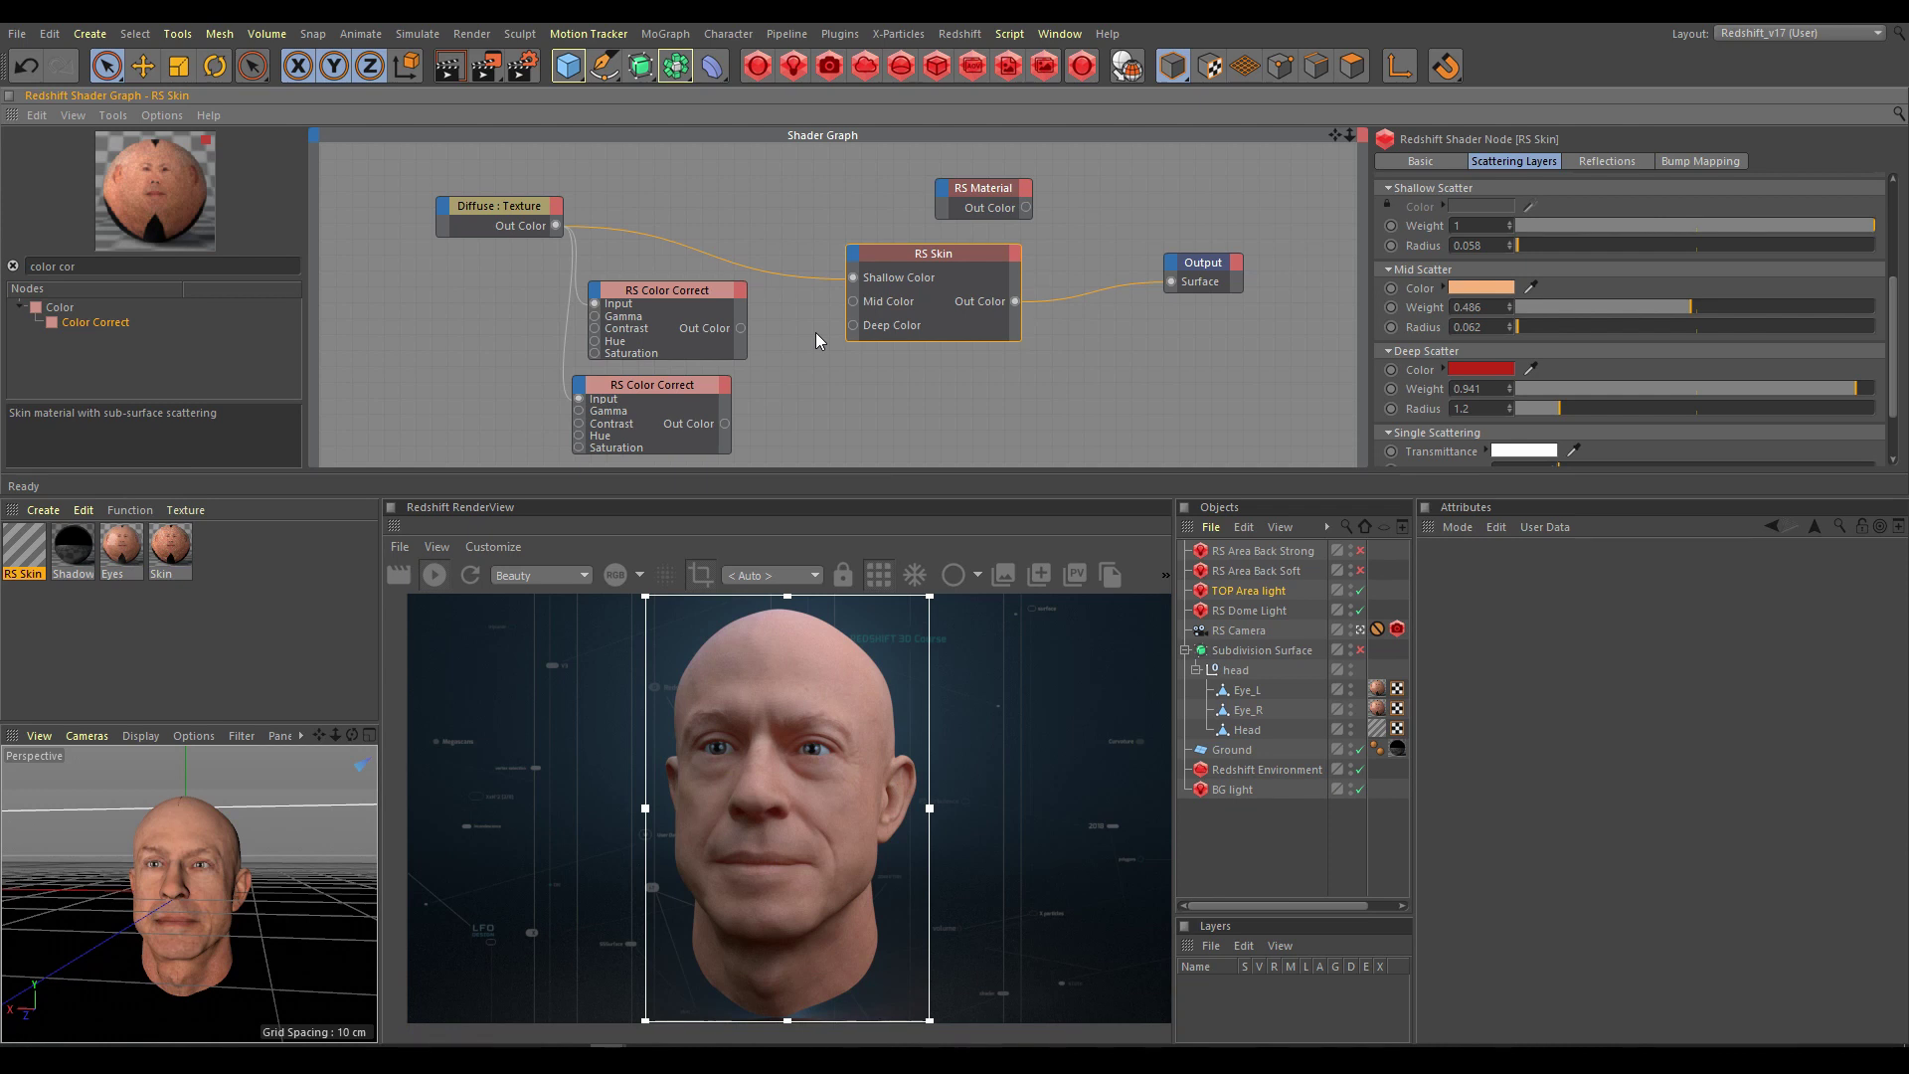
drag(741, 329, 850, 297)
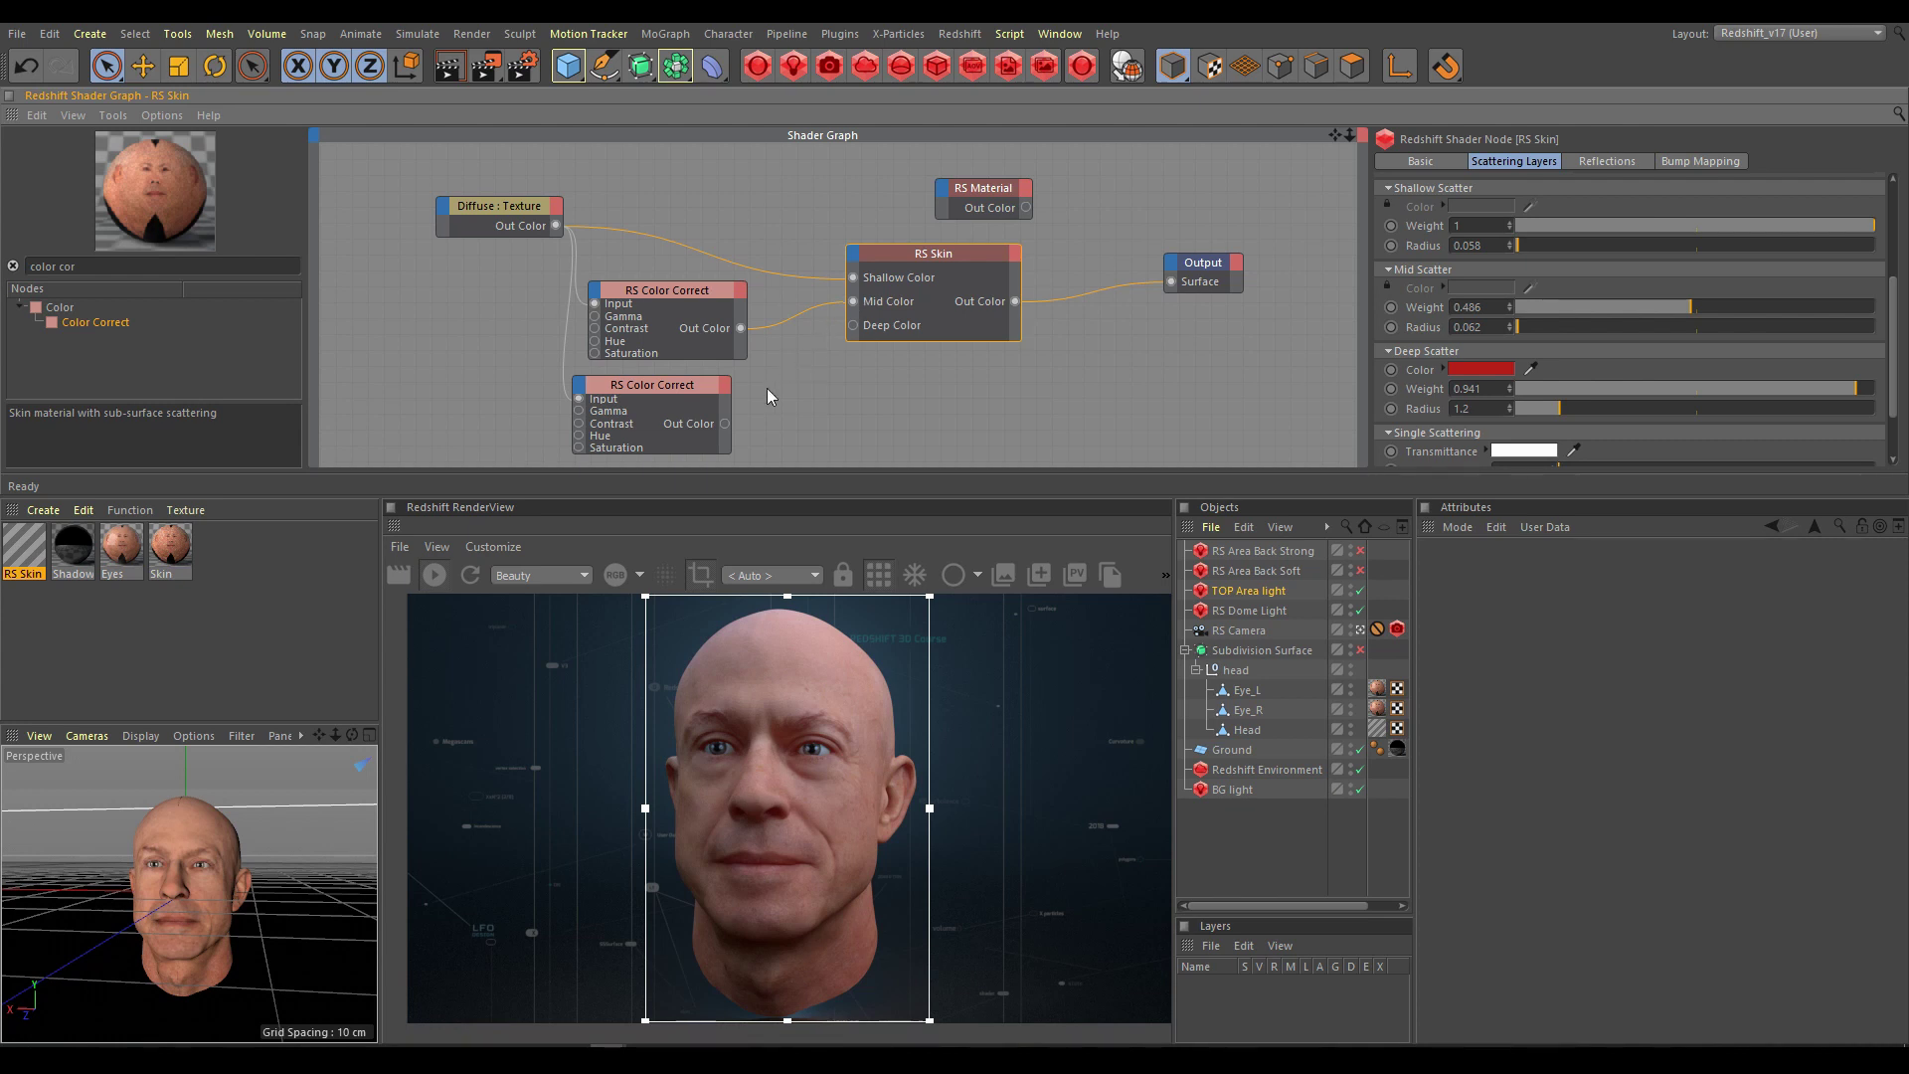
drag(726, 423, 853, 325)
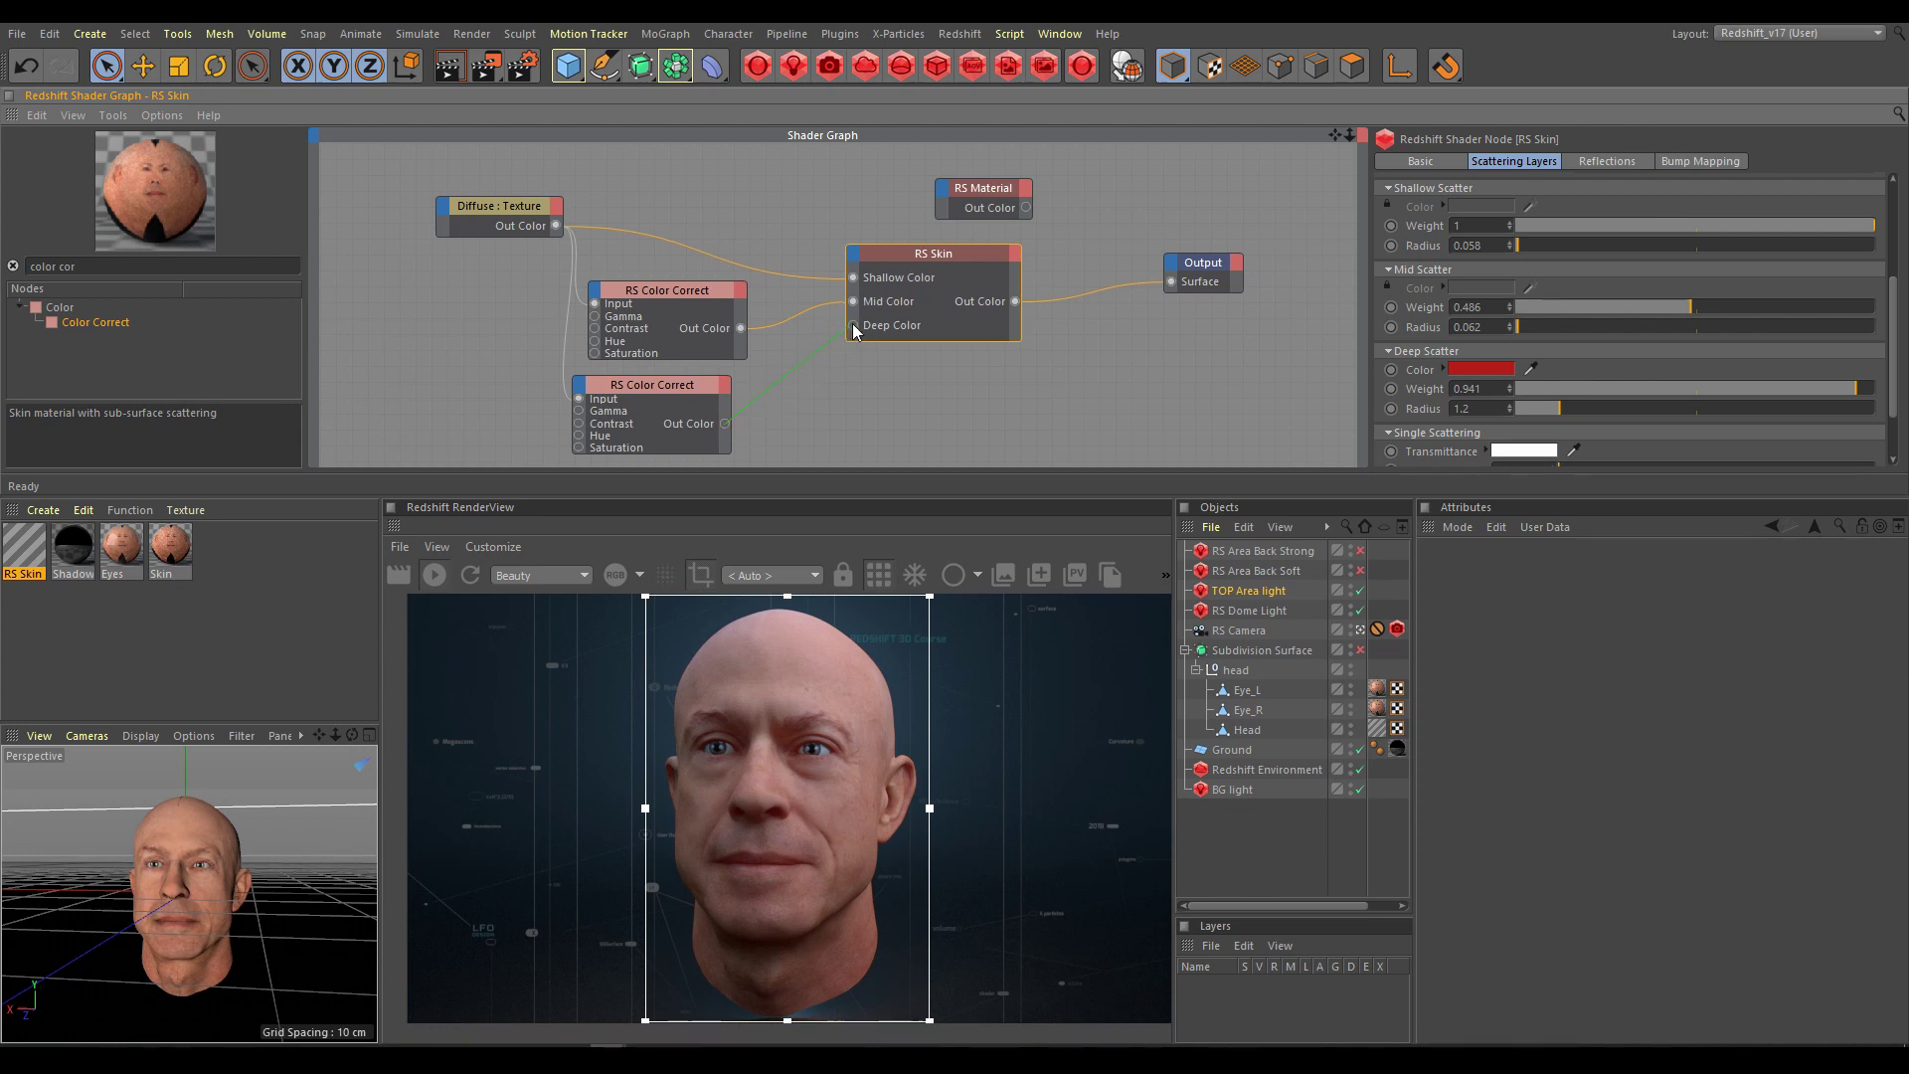